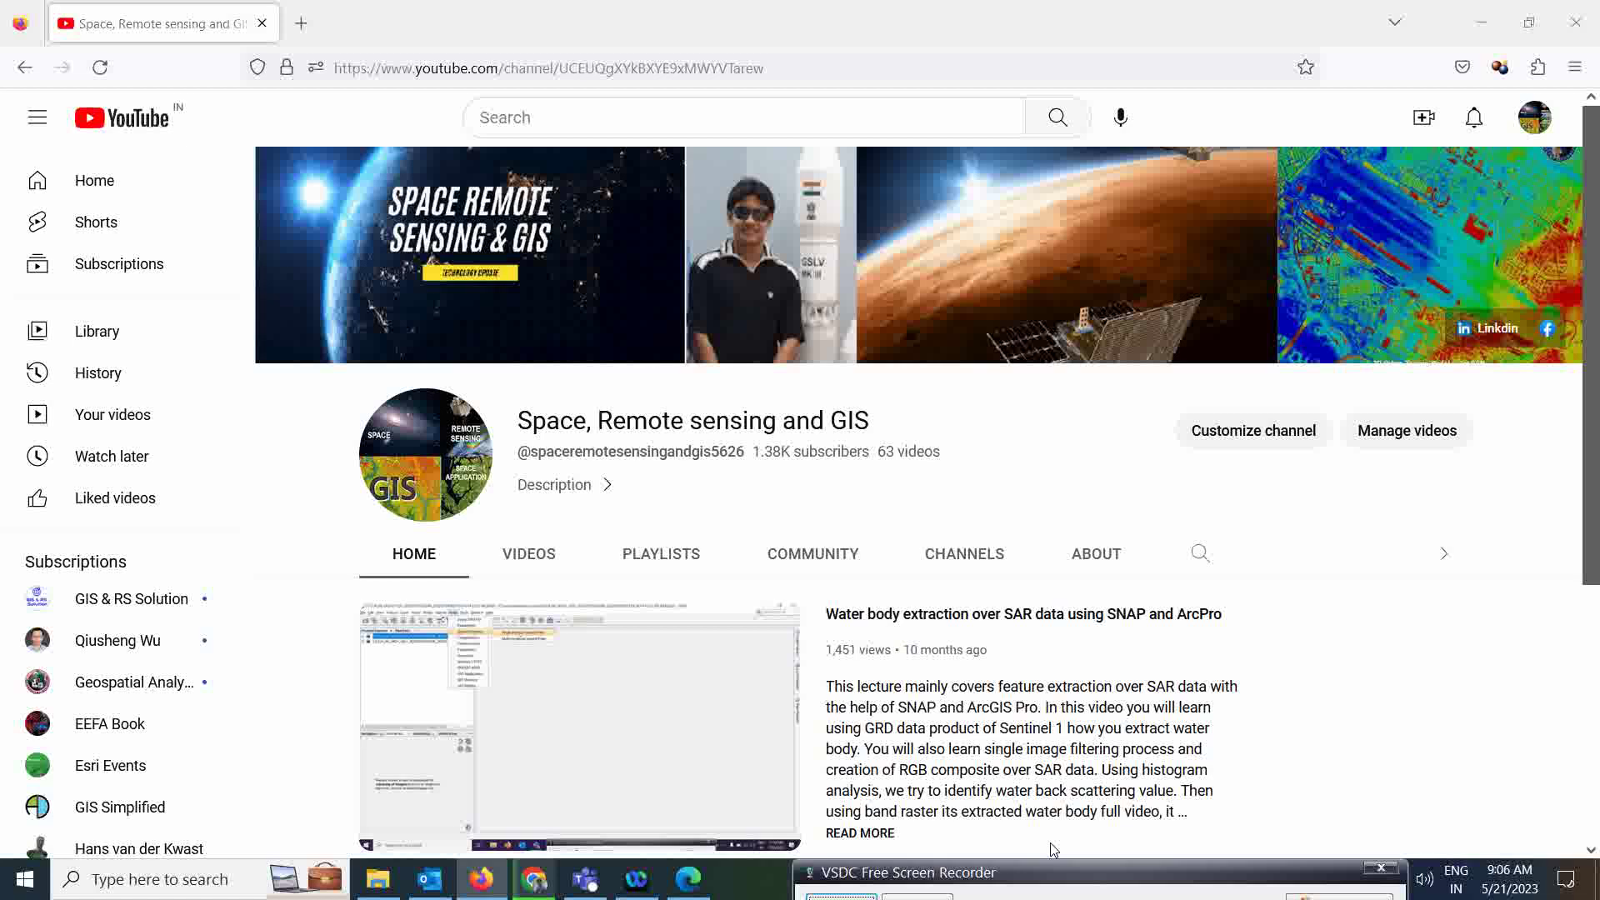
drag(1044, 875, 1108, 883)
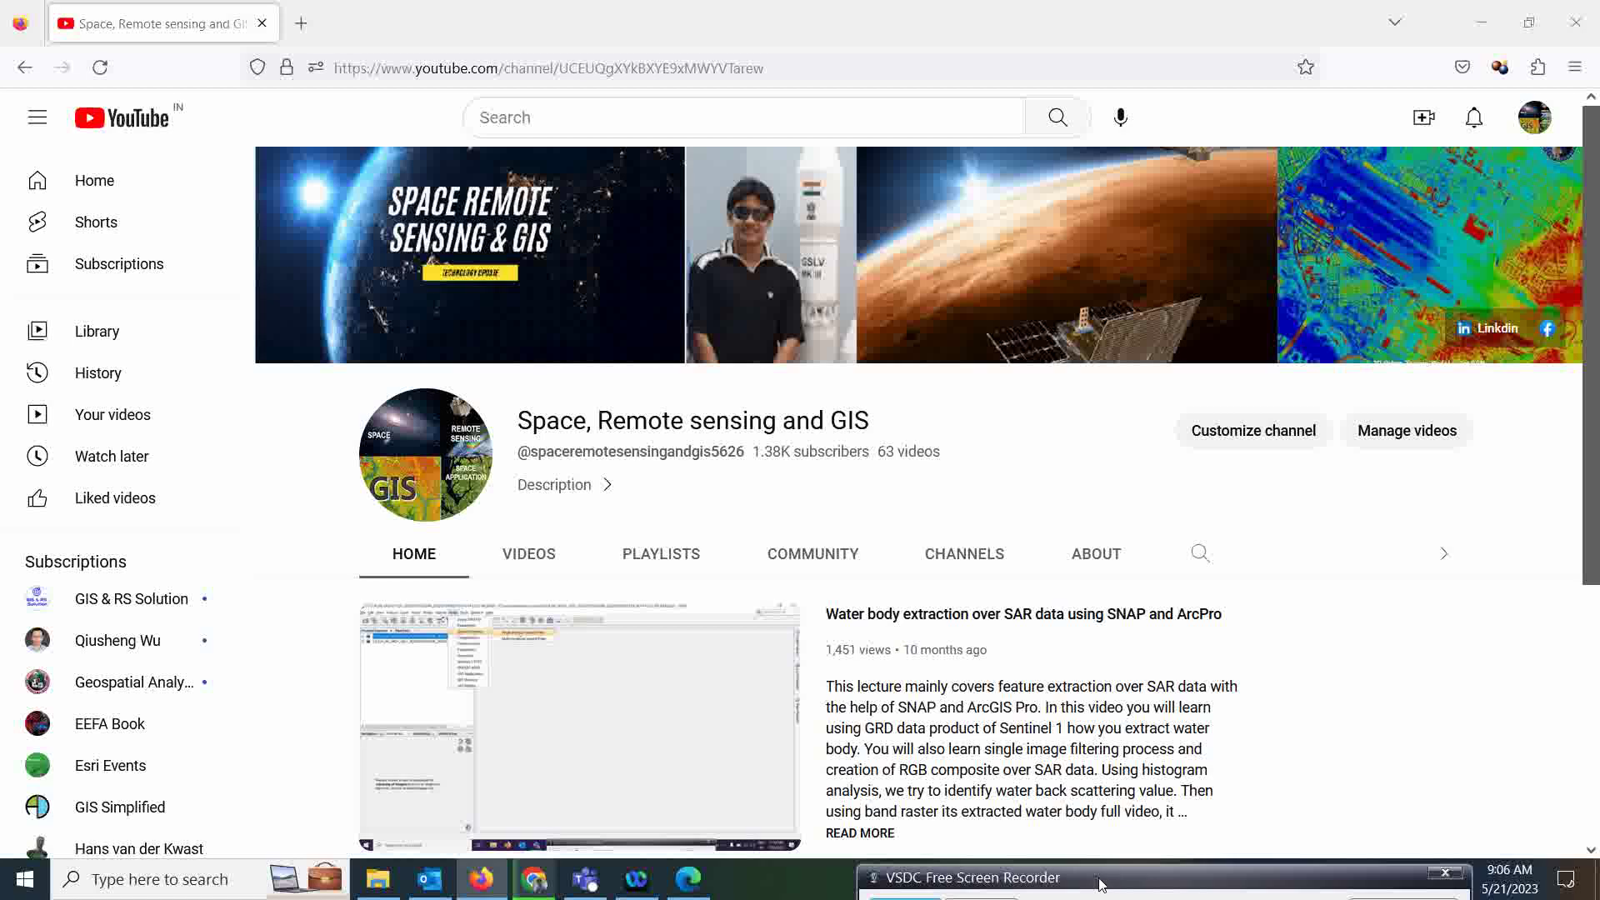
mouse_move(782, 788)
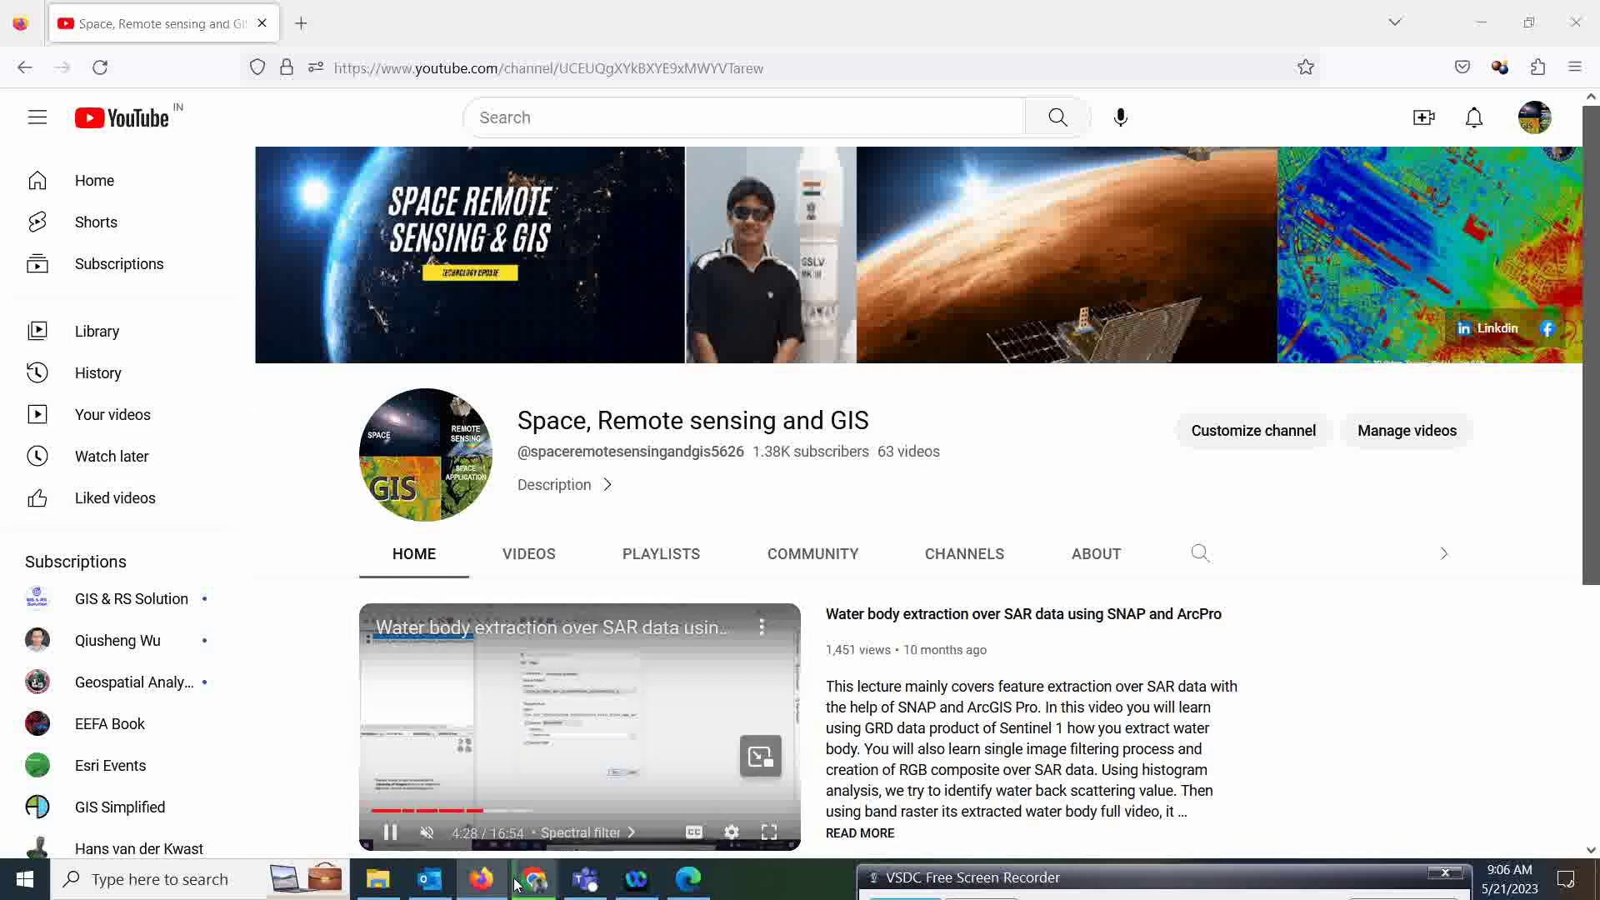
Switch to the Sentinel-2 Land Cover Explorer in Chrome and examine the 2017 land cover across southern India and around Bengaluru
mouse_move(535, 877)
click(532, 813)
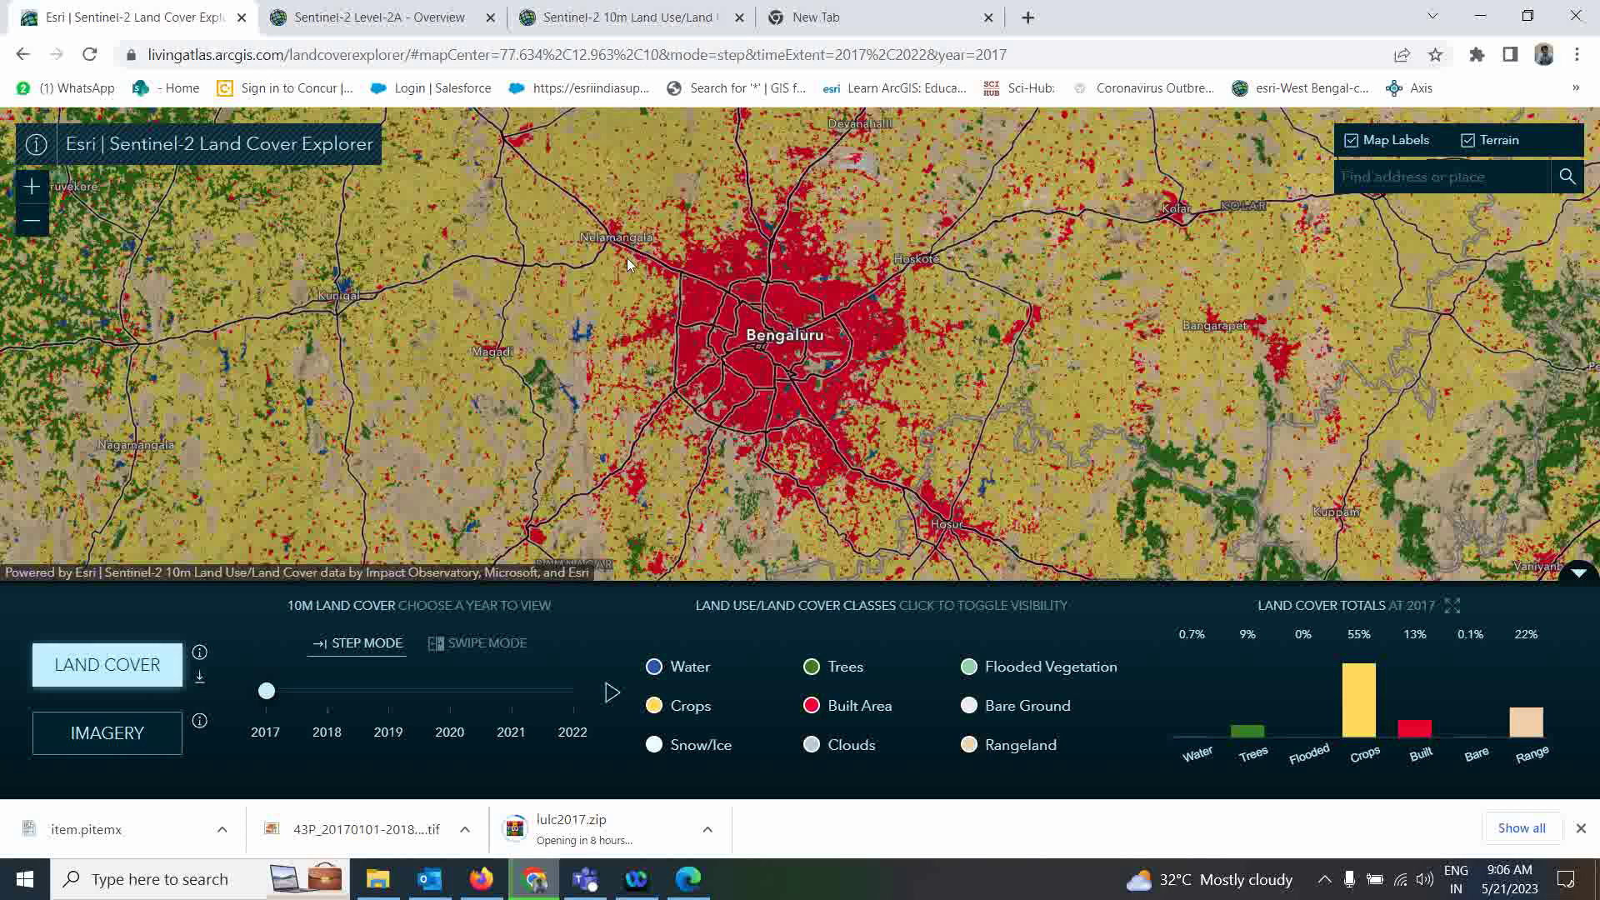
scroll(919, 288, down, 3)
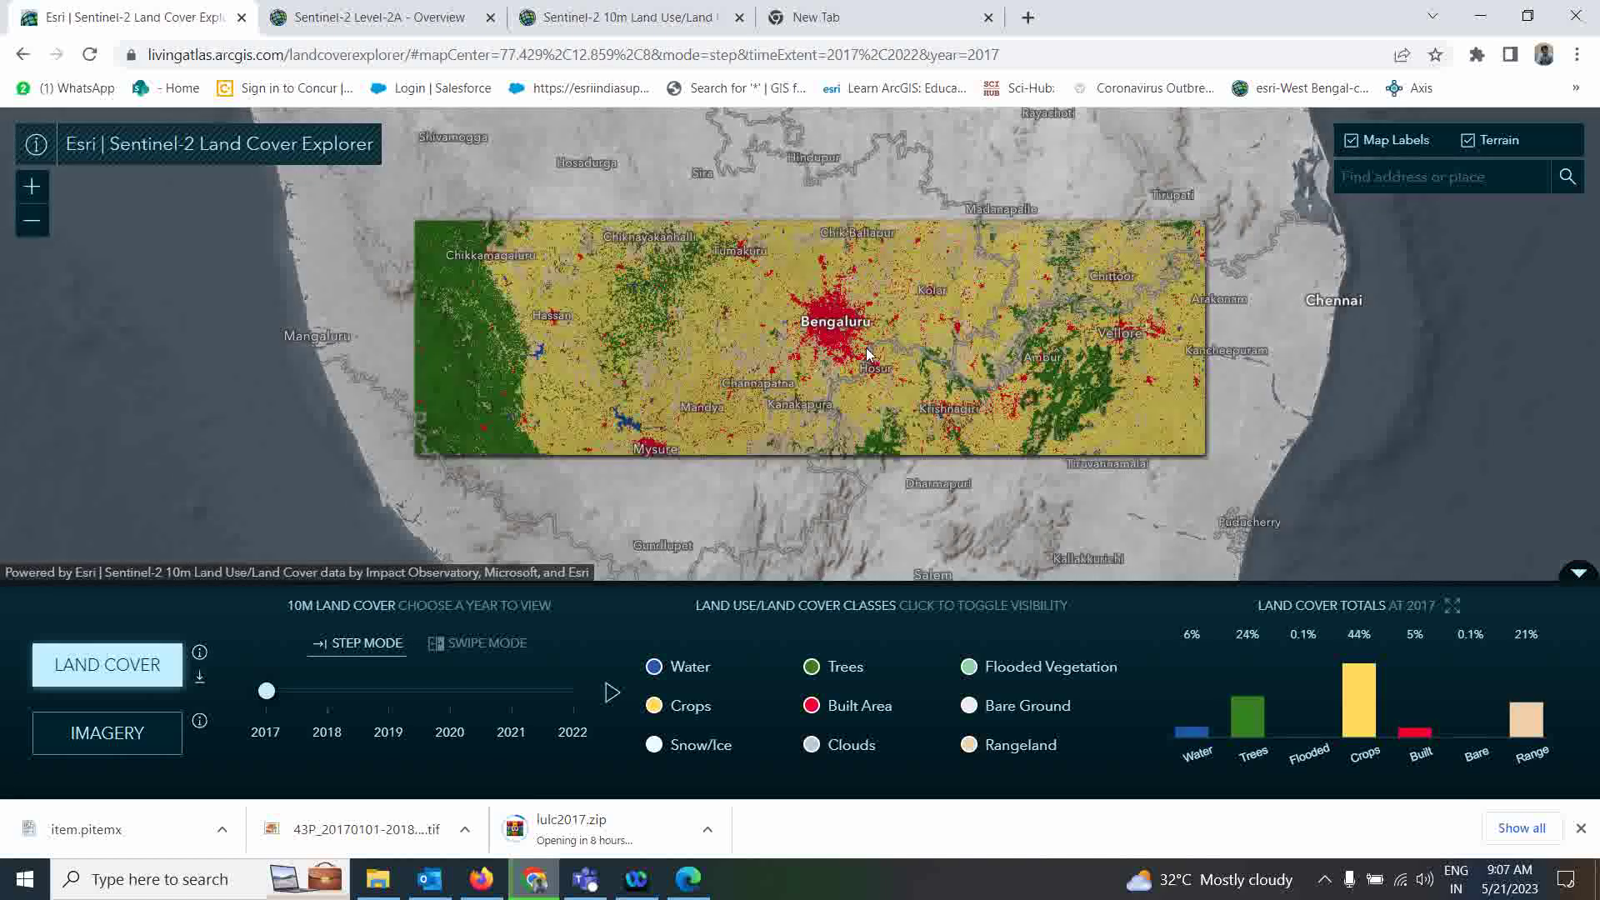
scroll(867, 348, down, 2)
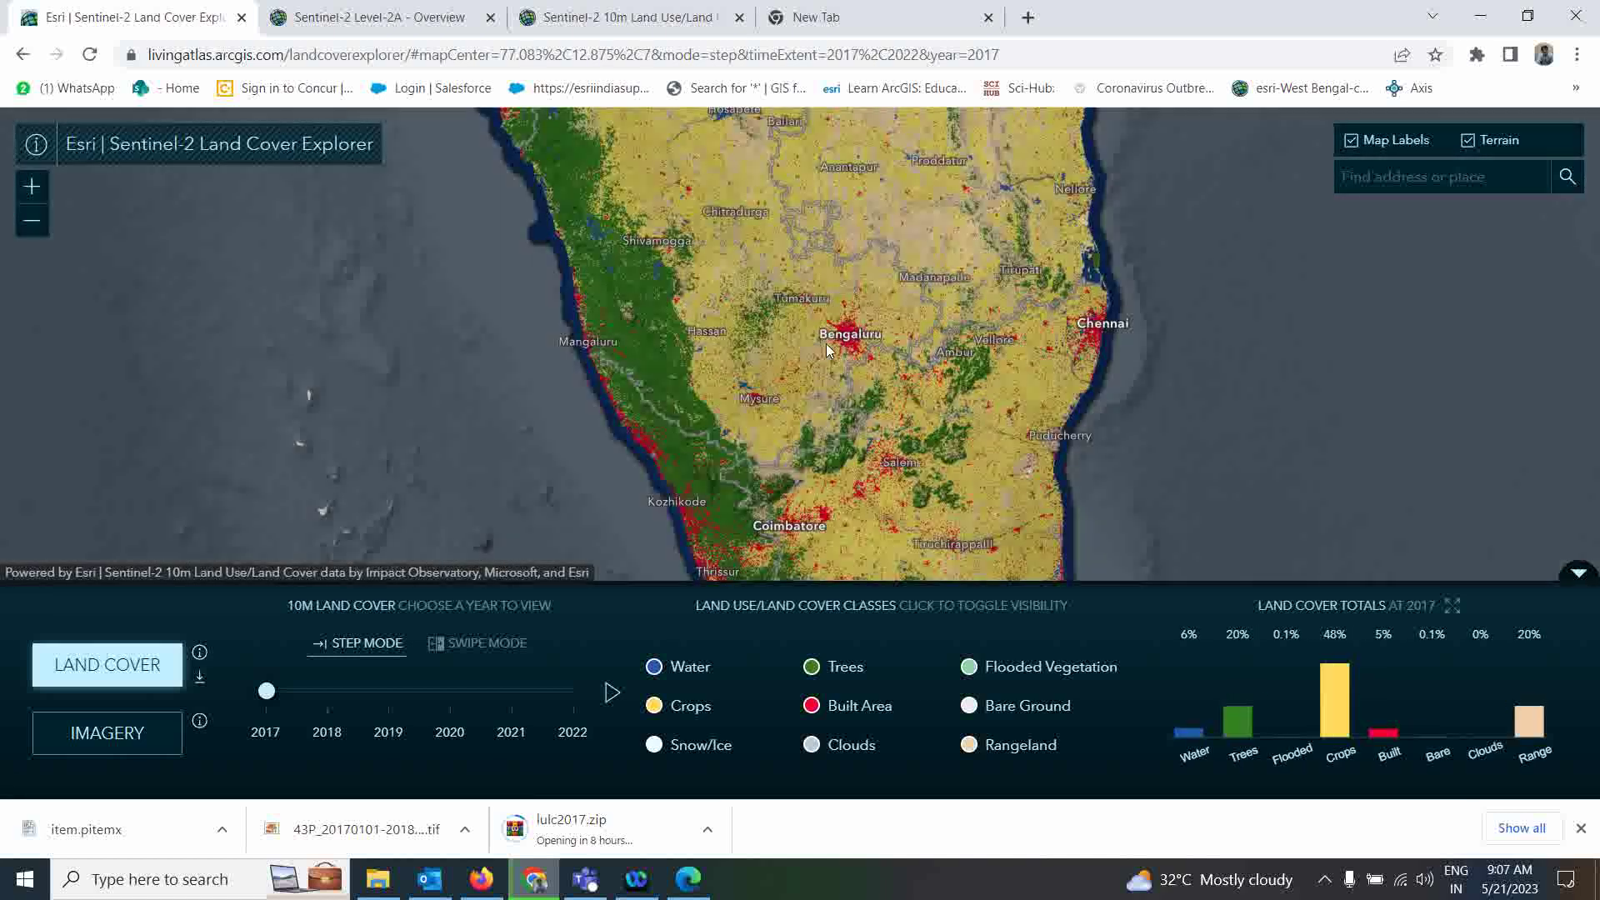
scroll(848, 332, down, 2)
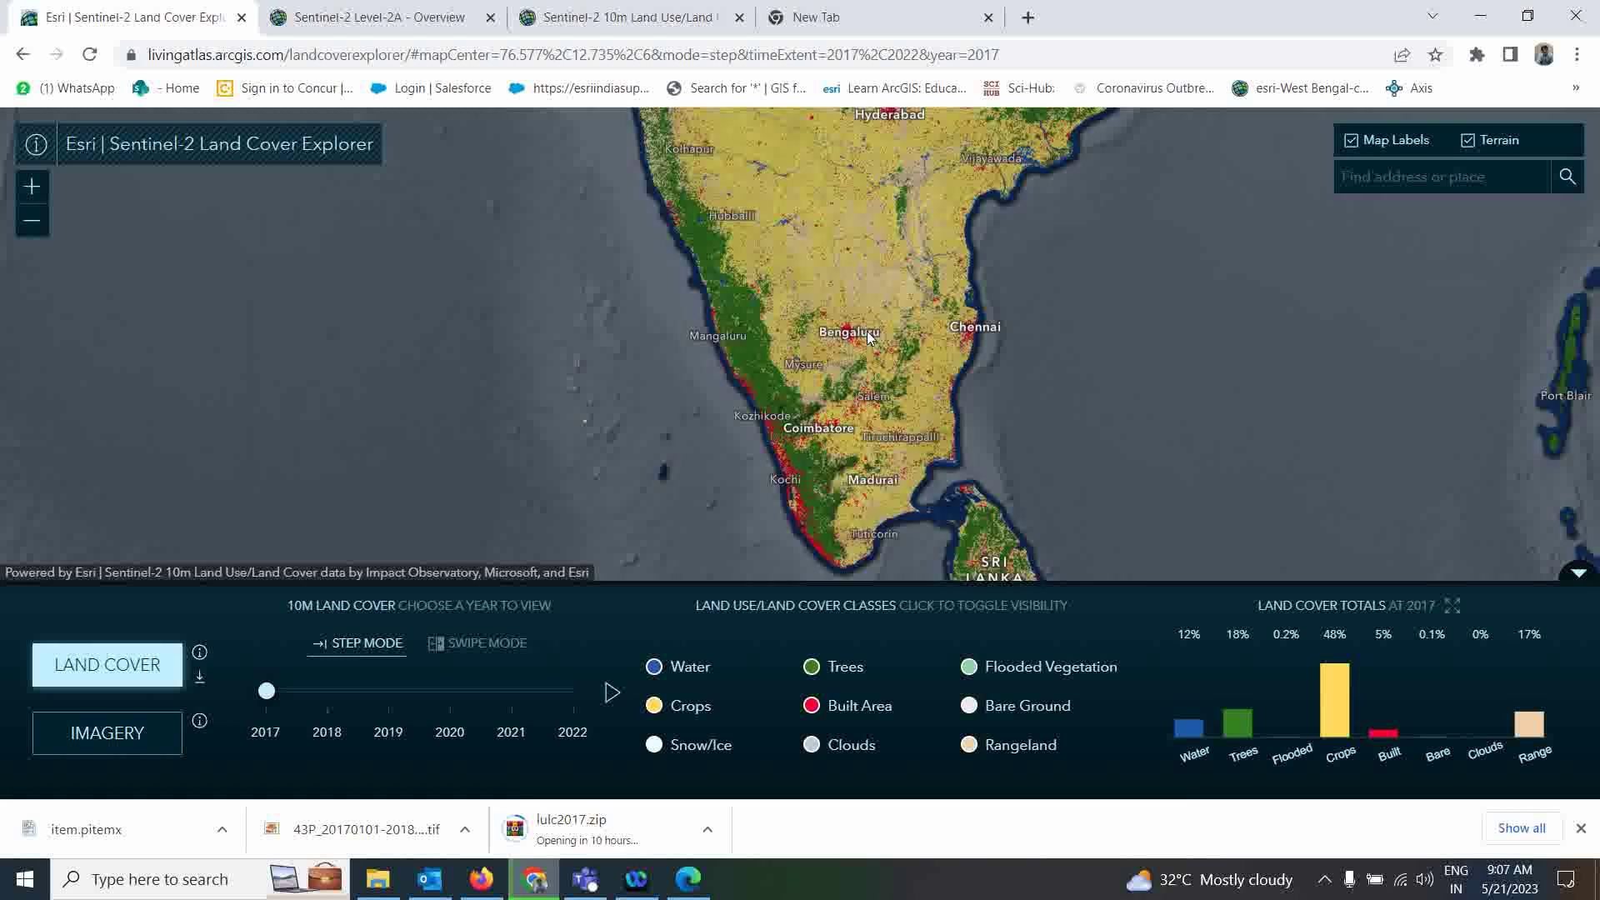
scroll(847, 333, up, 3)
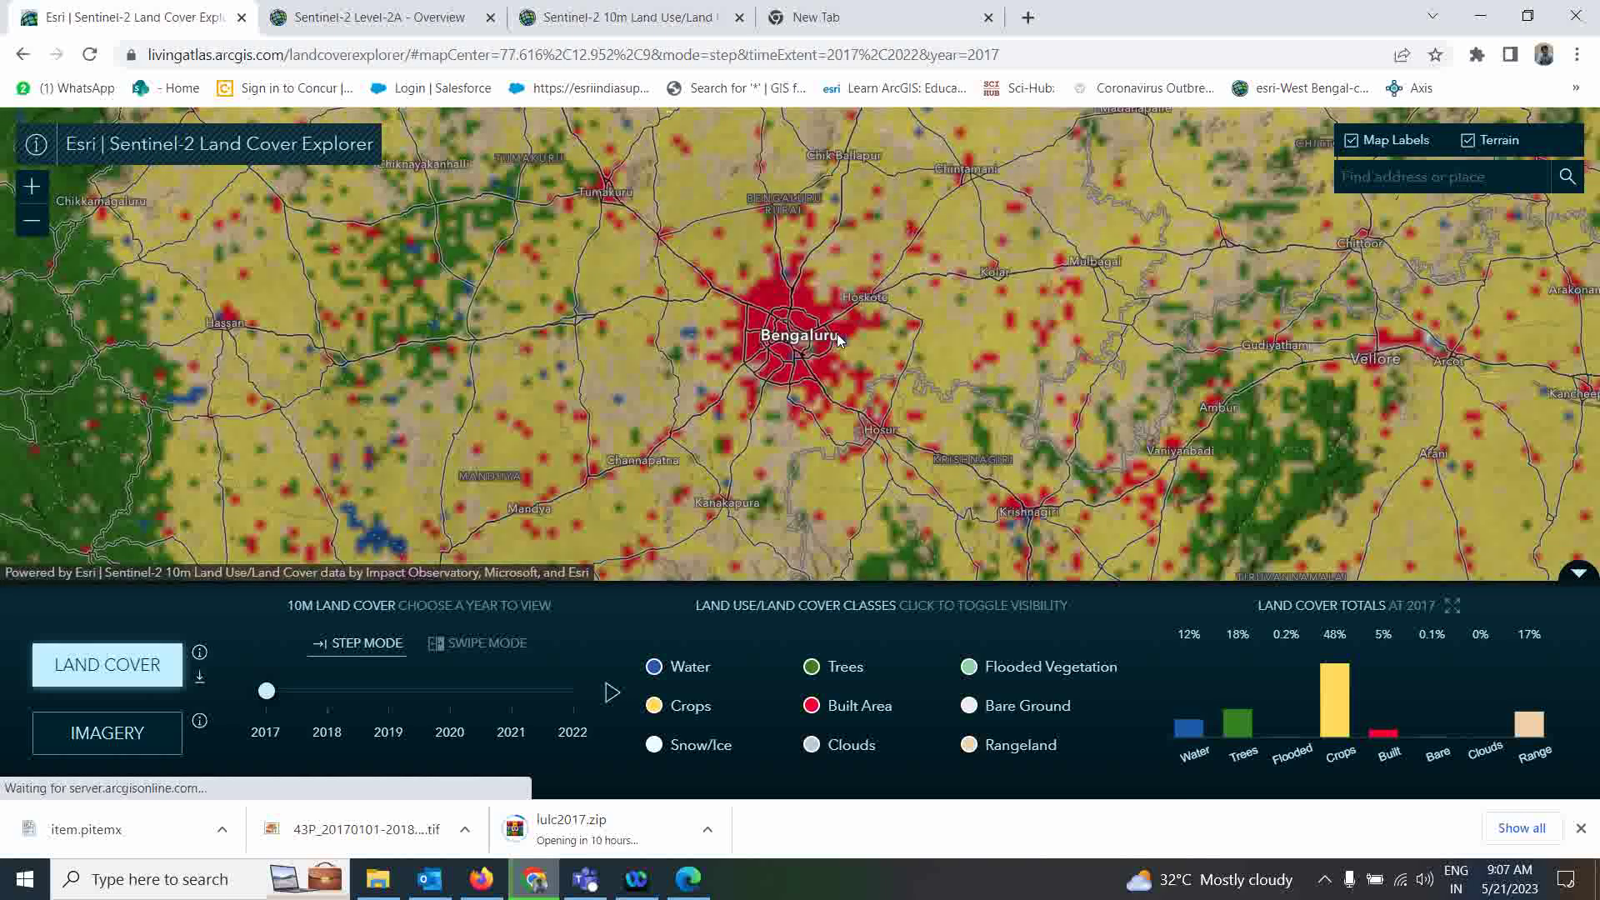
scroll(837, 334, up, 1)
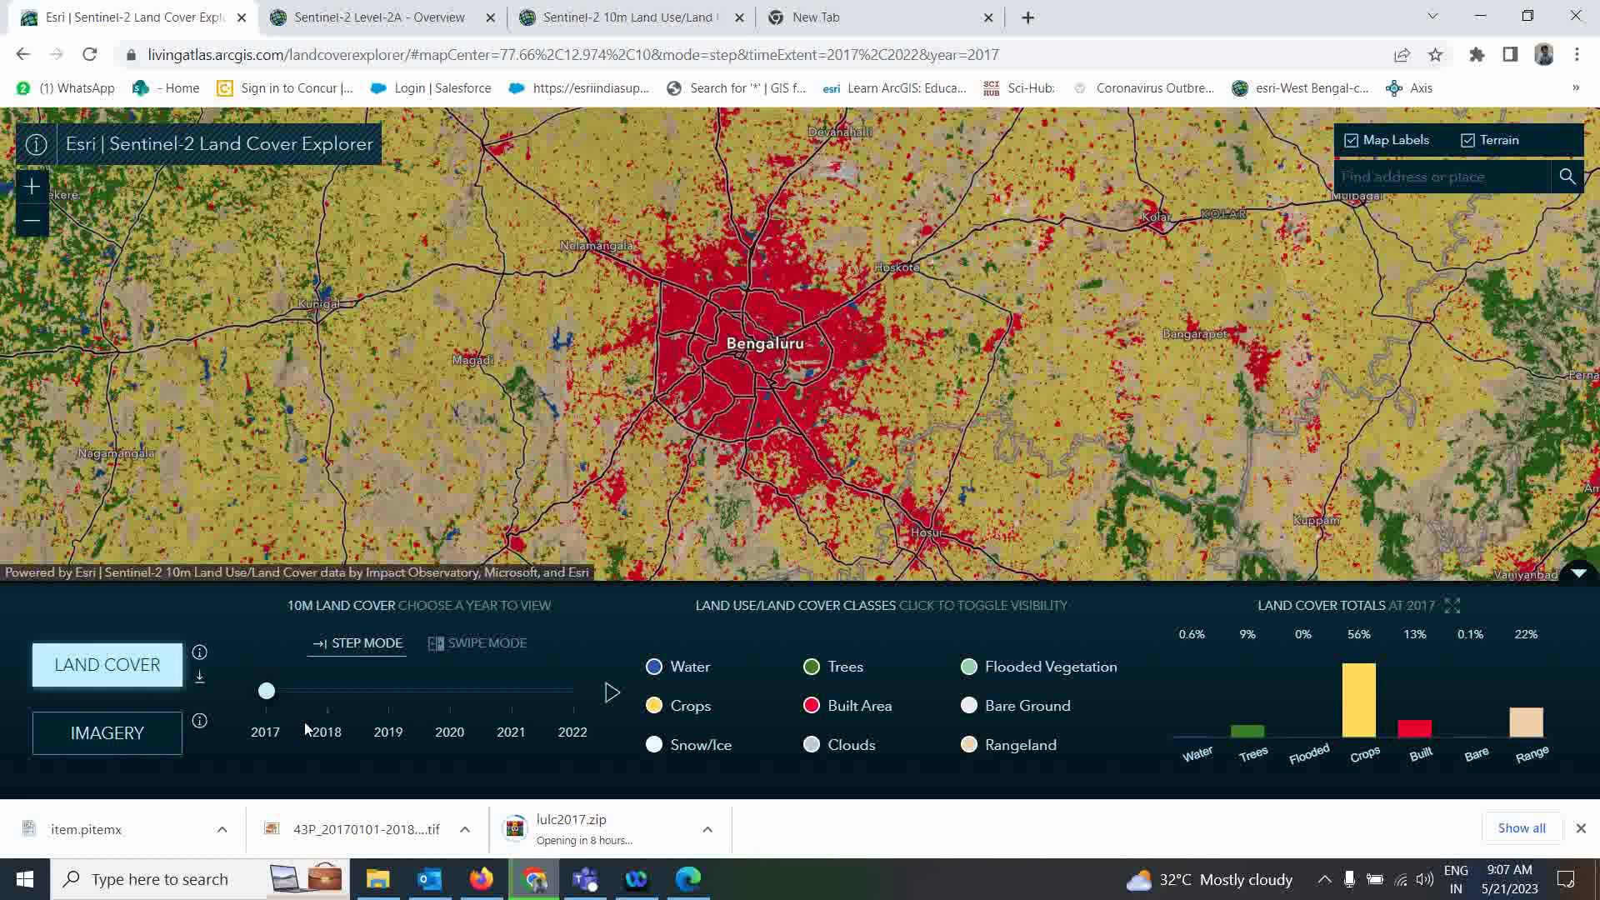
Play the yearly land cover animation for the Bengaluru area, pause it and exit the animation mode
click(609, 692)
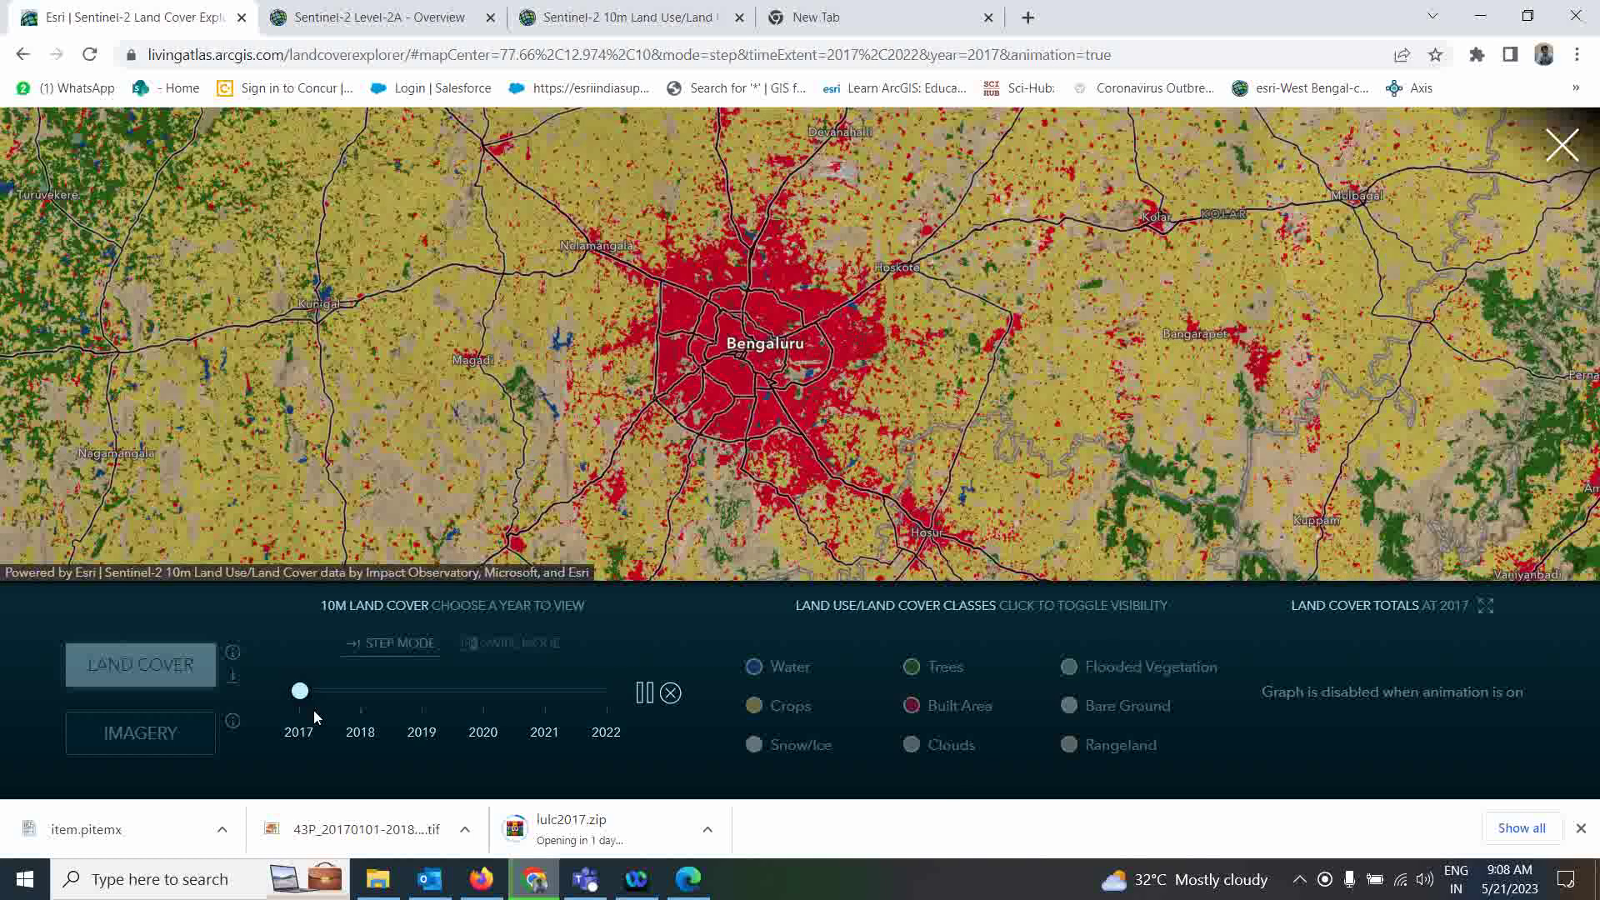
click(645, 700)
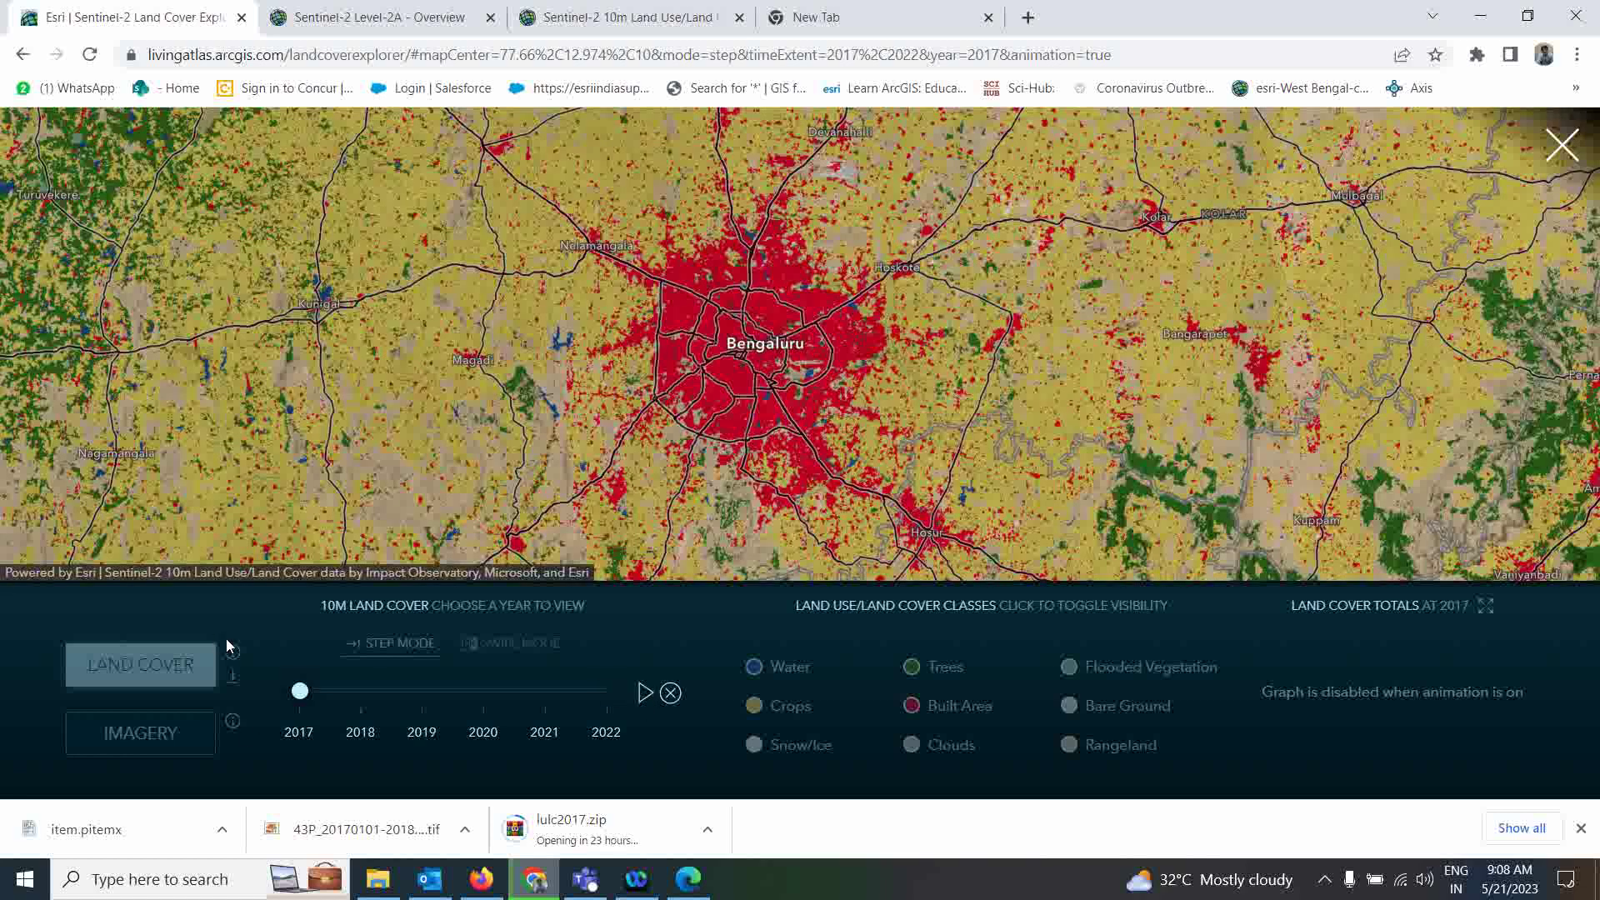
click(671, 692)
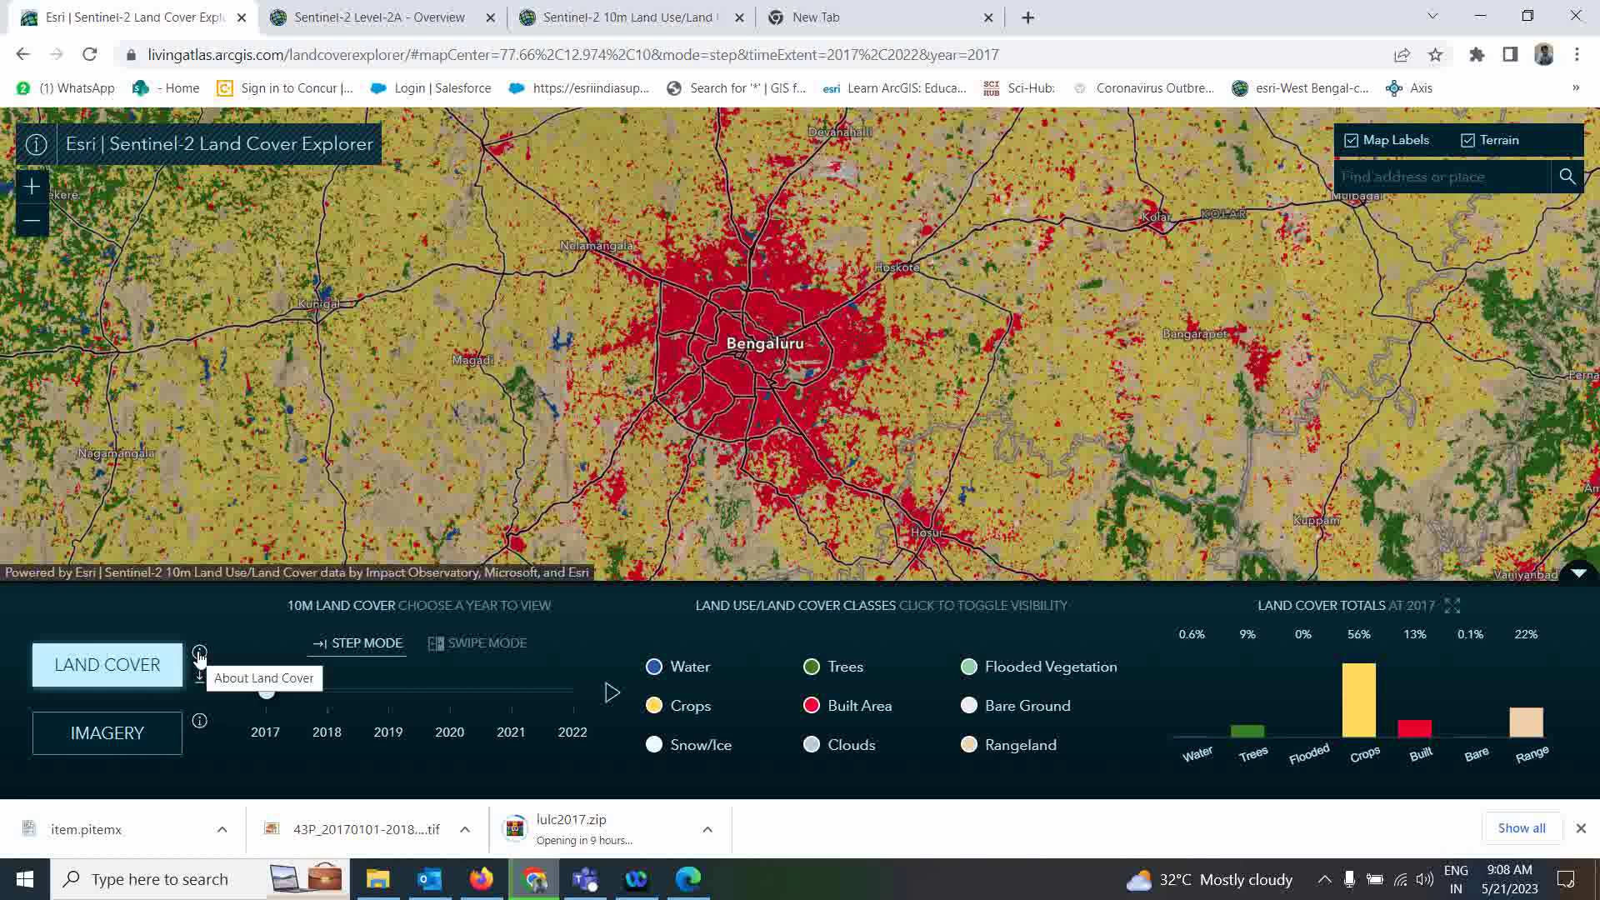
Open the information page about the land cover layer and examine its described resolution, coordinate systems and source imagery
click(200, 654)
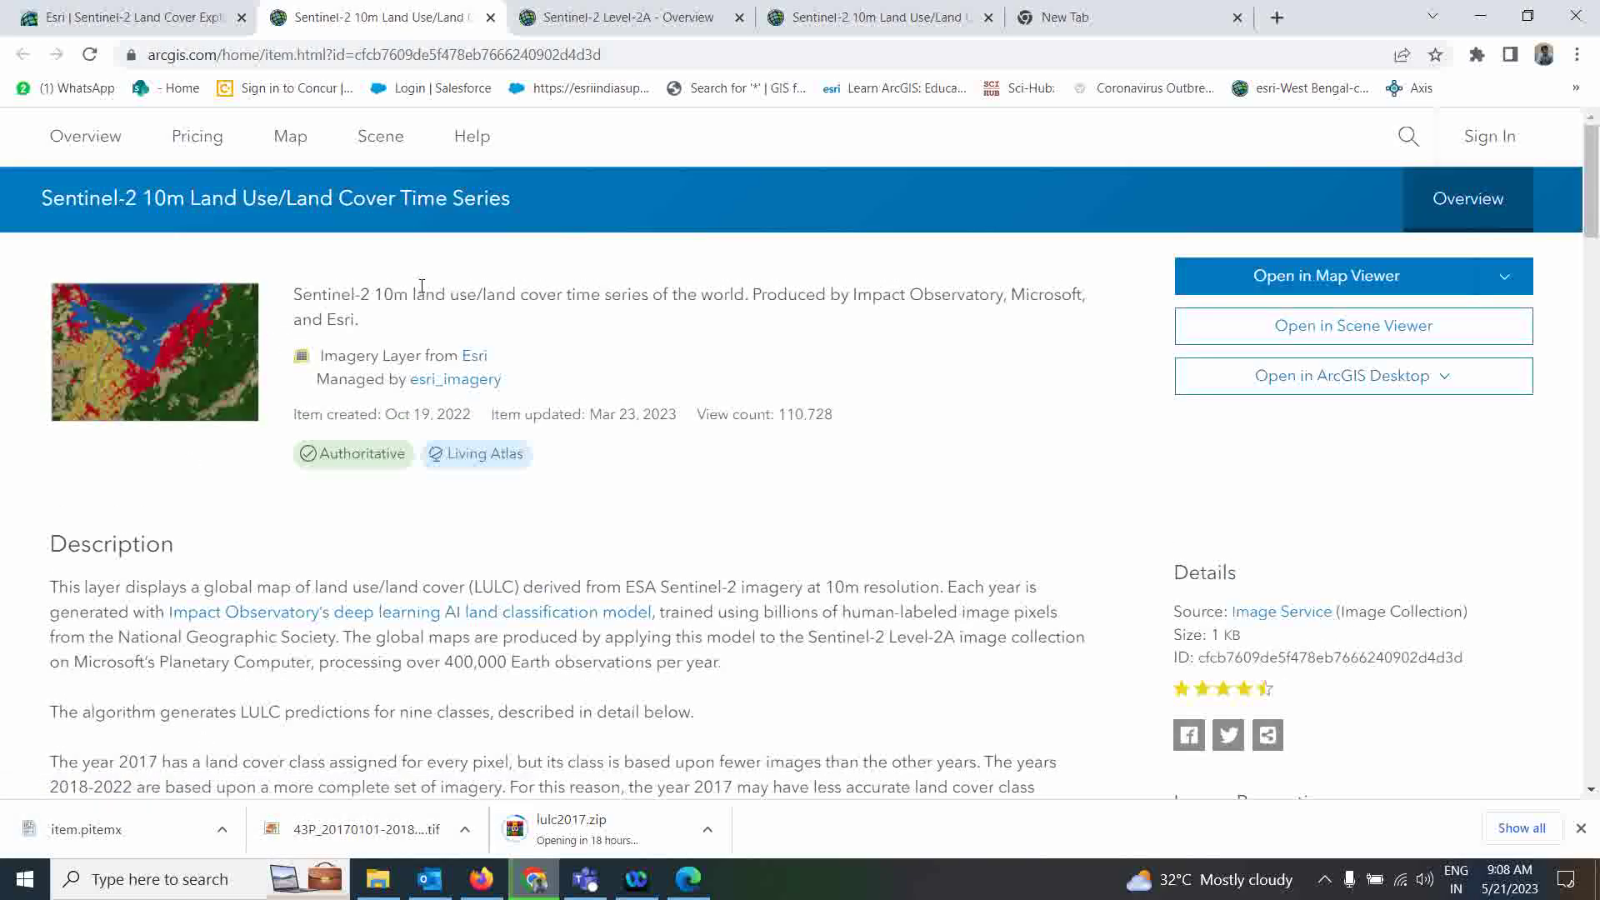
mouse_move(225, 321)
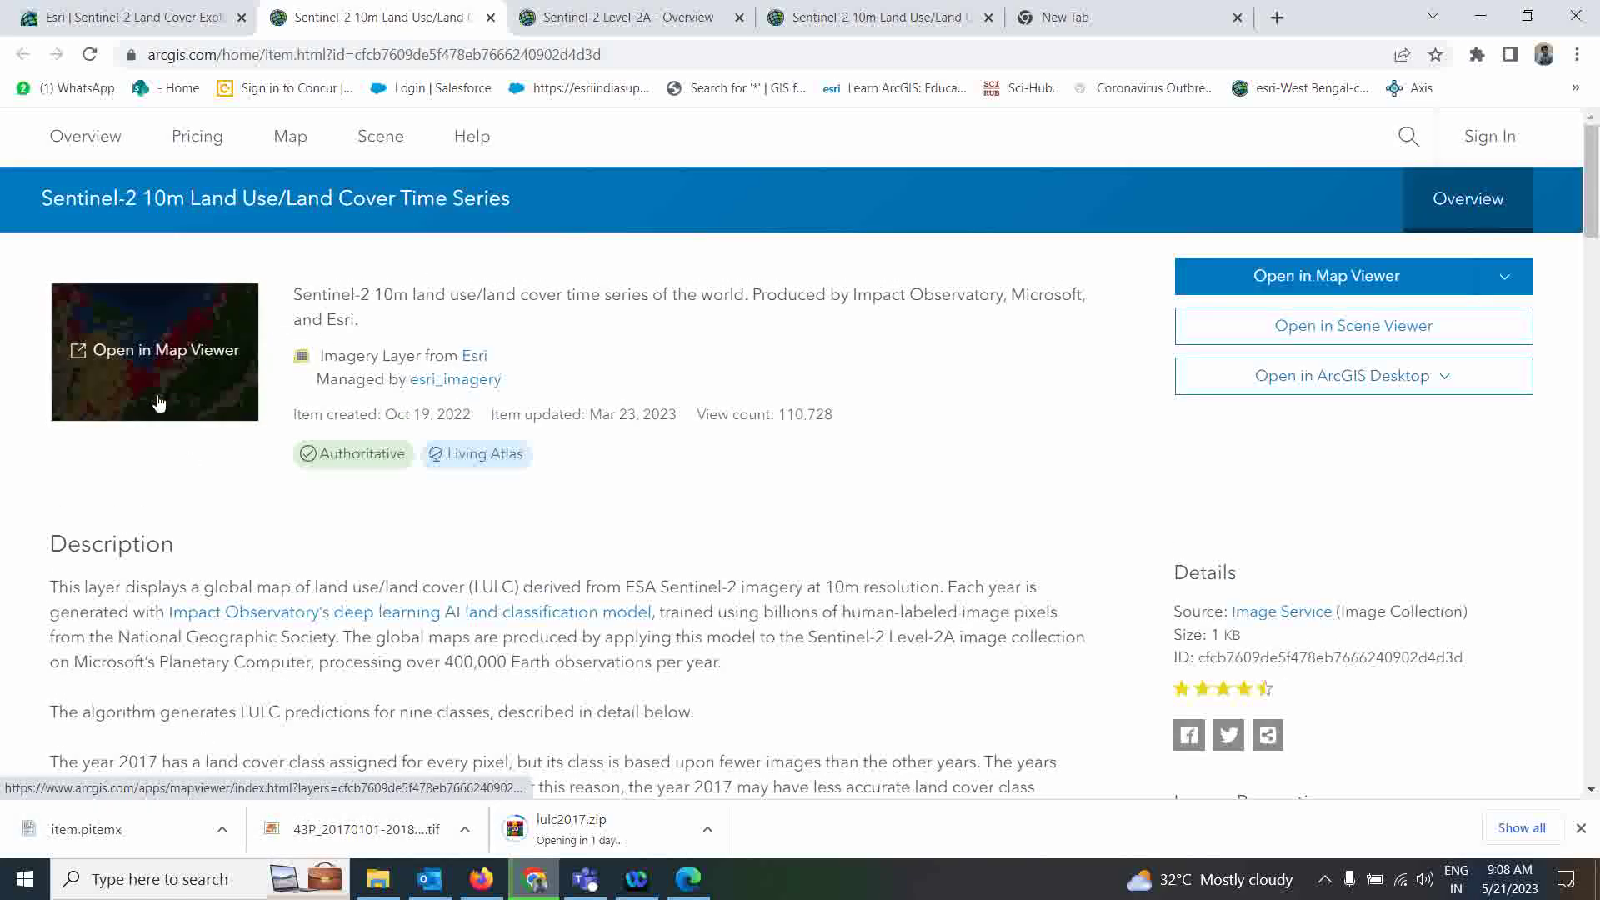
scroll(211, 560, down, 3)
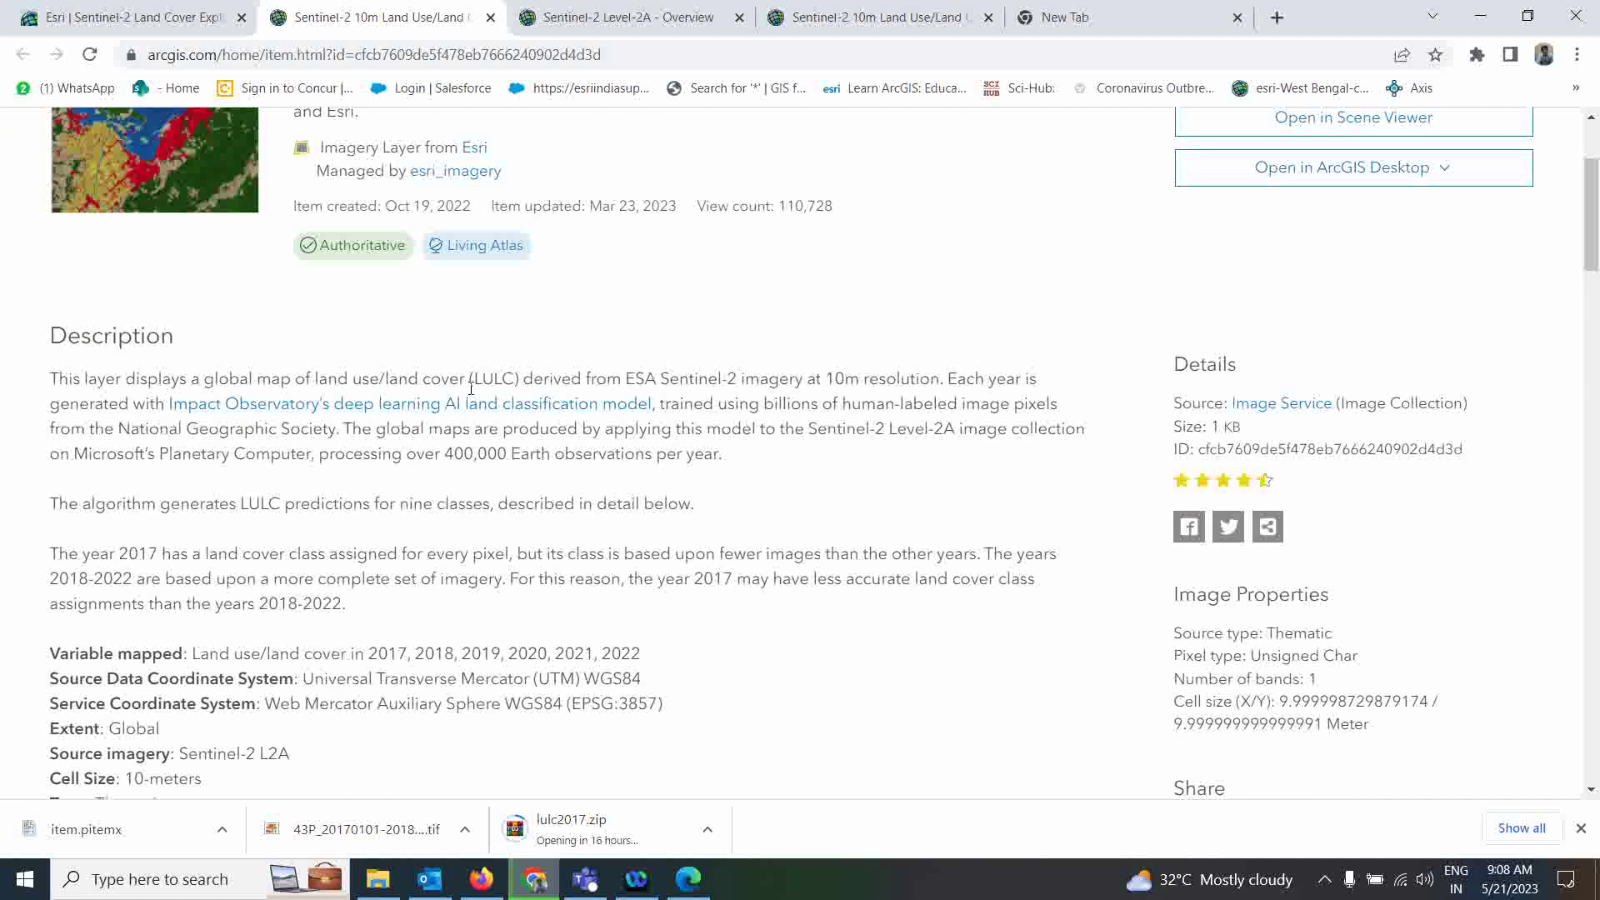
drag(726, 379, 981, 378)
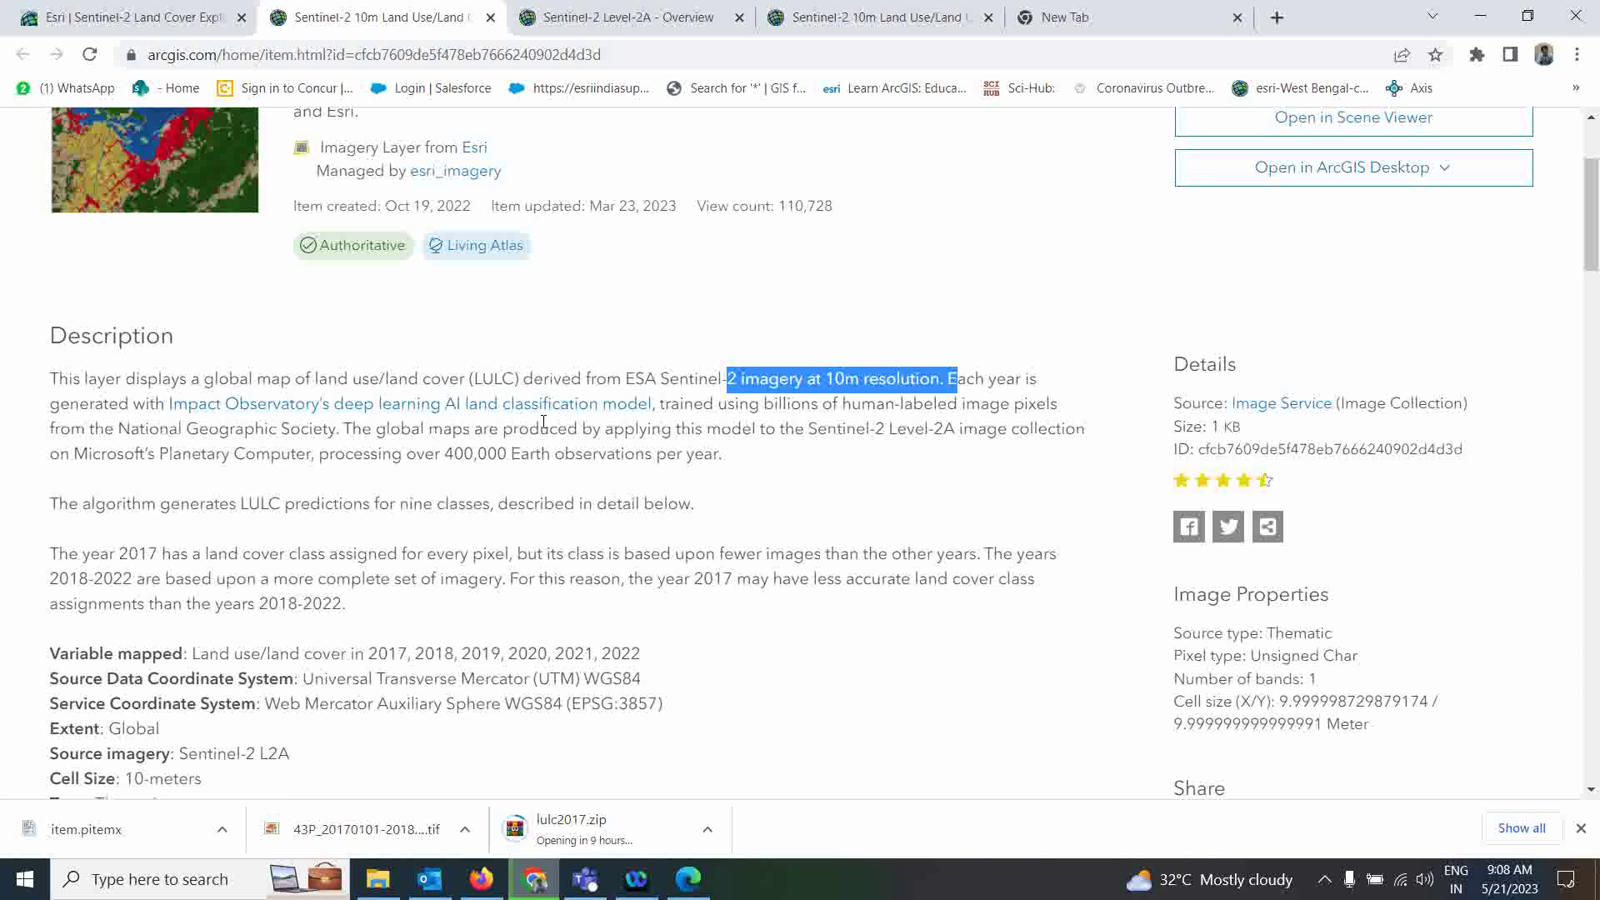
click(698, 425)
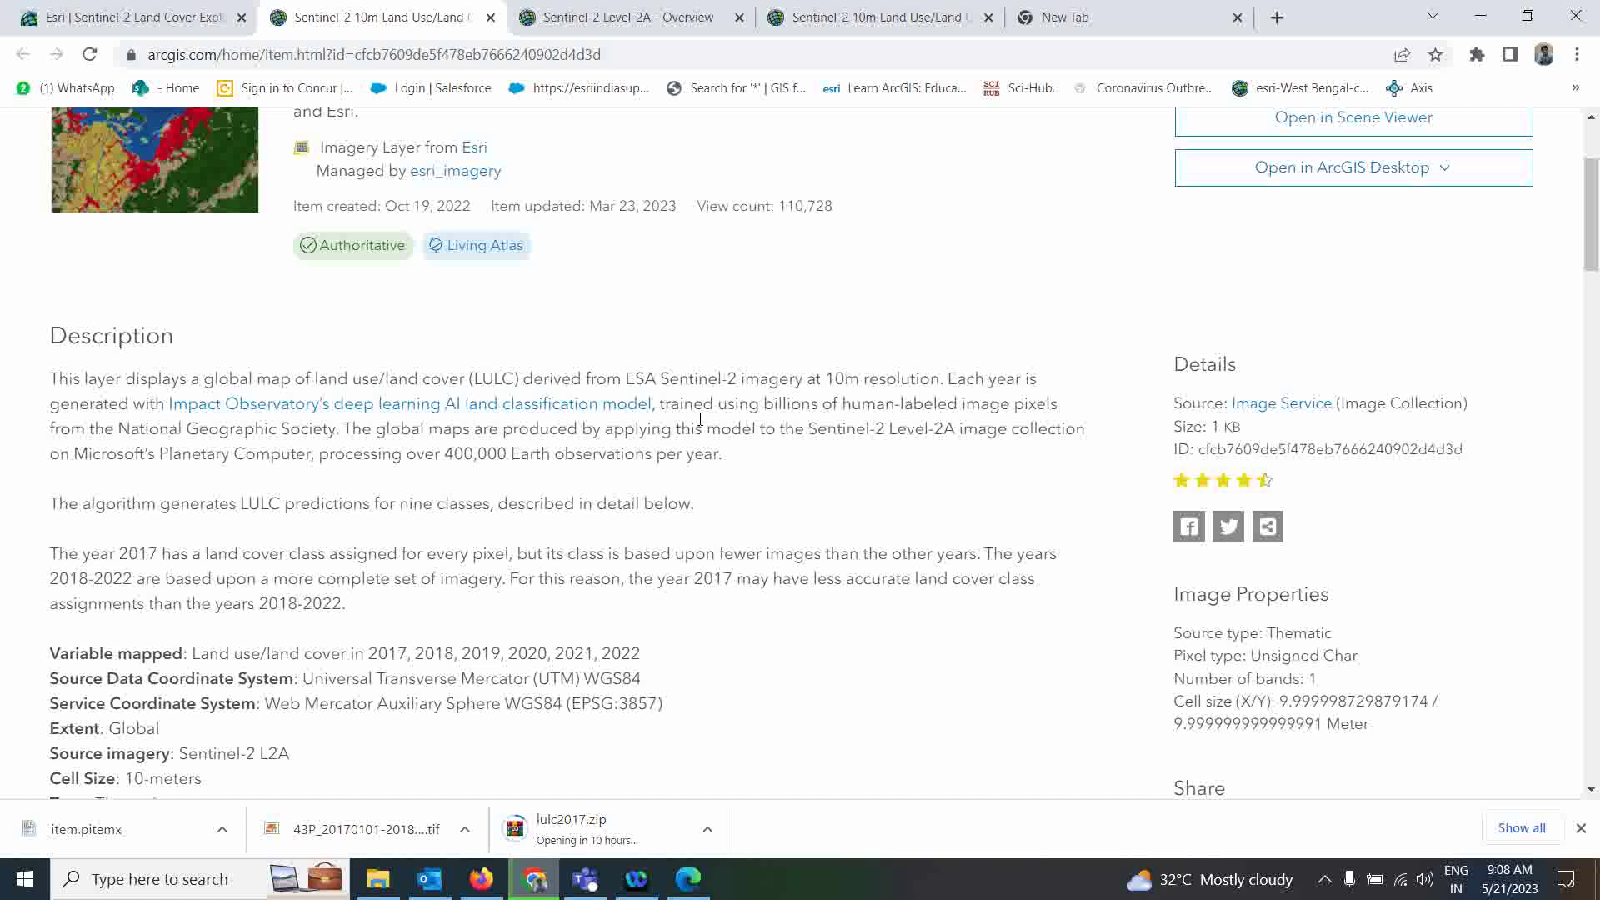
scroll(331, 533, down, 2)
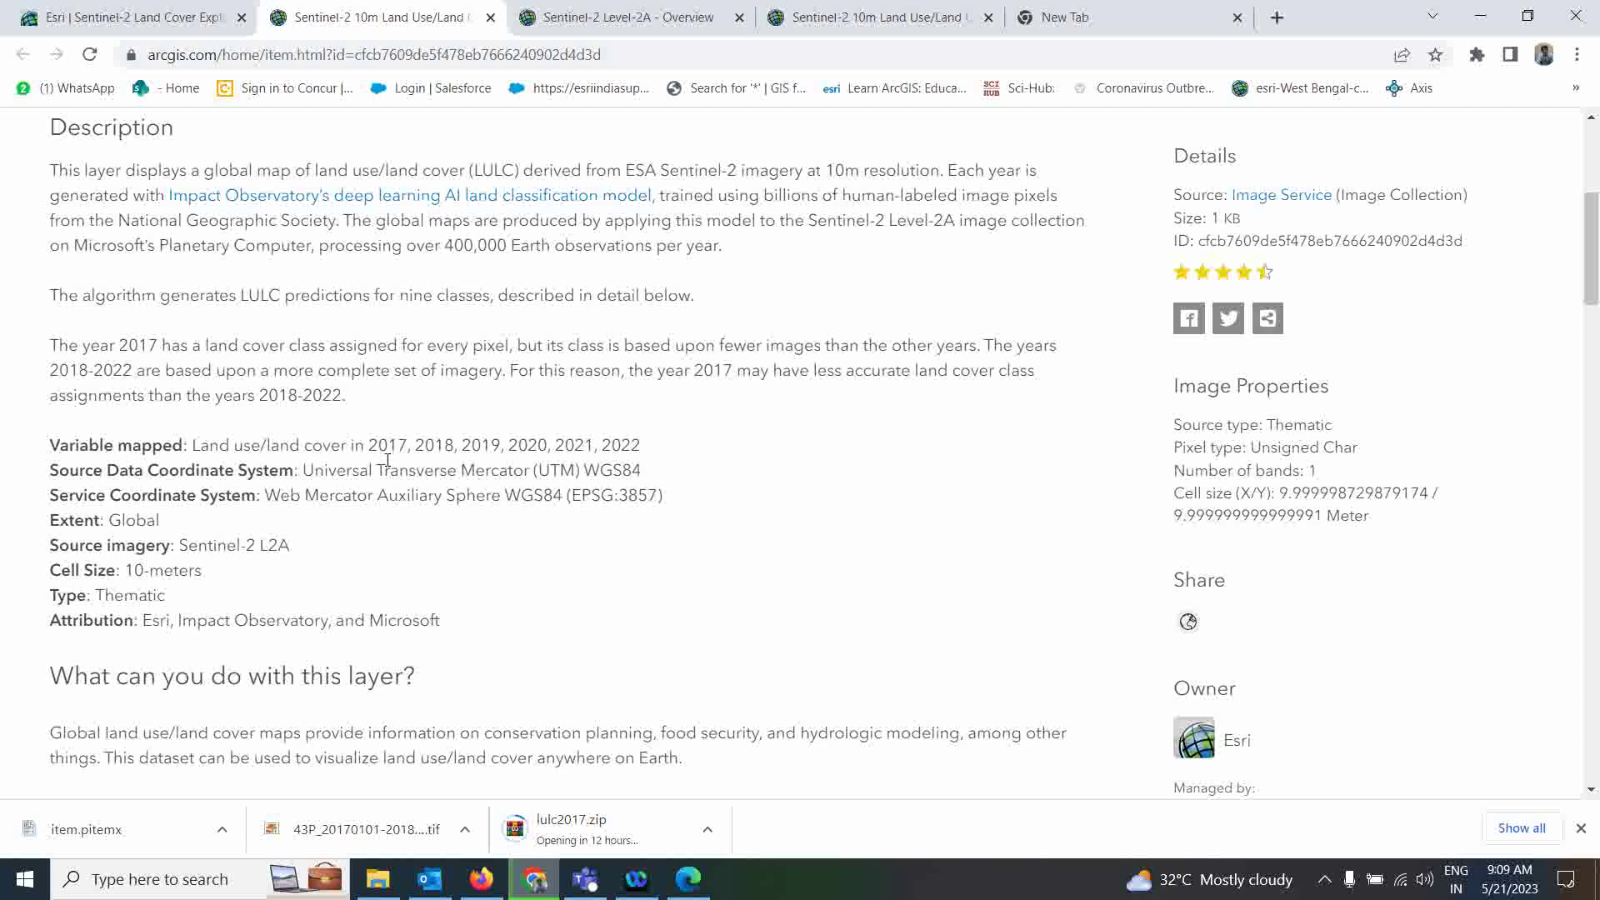
drag(295, 498, 468, 521)
click(367, 546)
drag(303, 472, 675, 477)
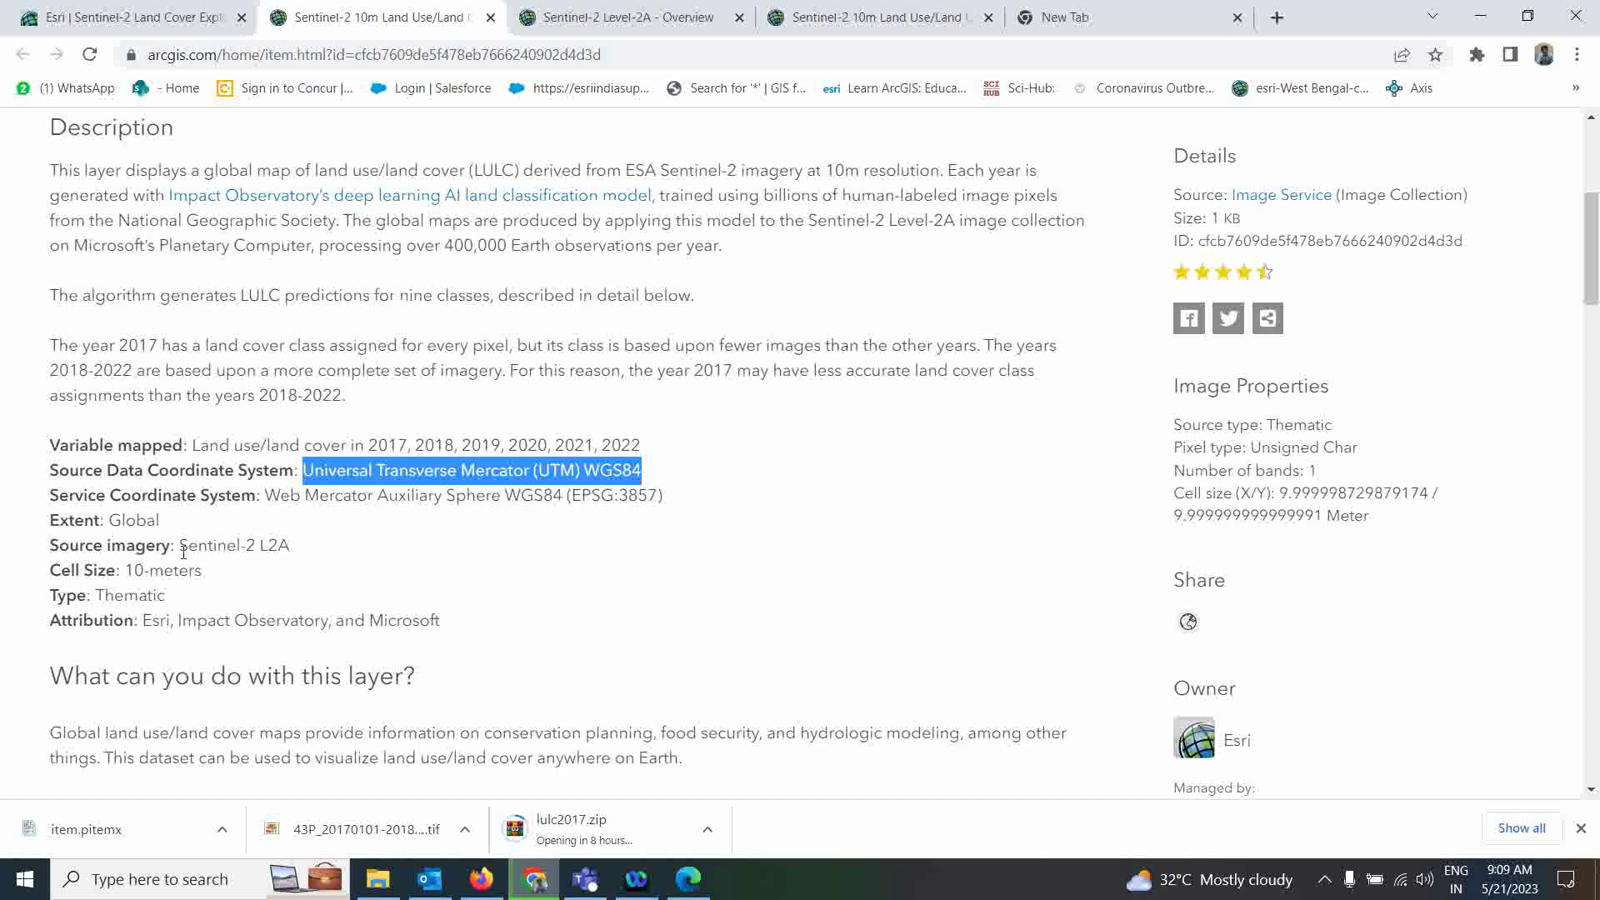
drag(180, 547, 291, 546)
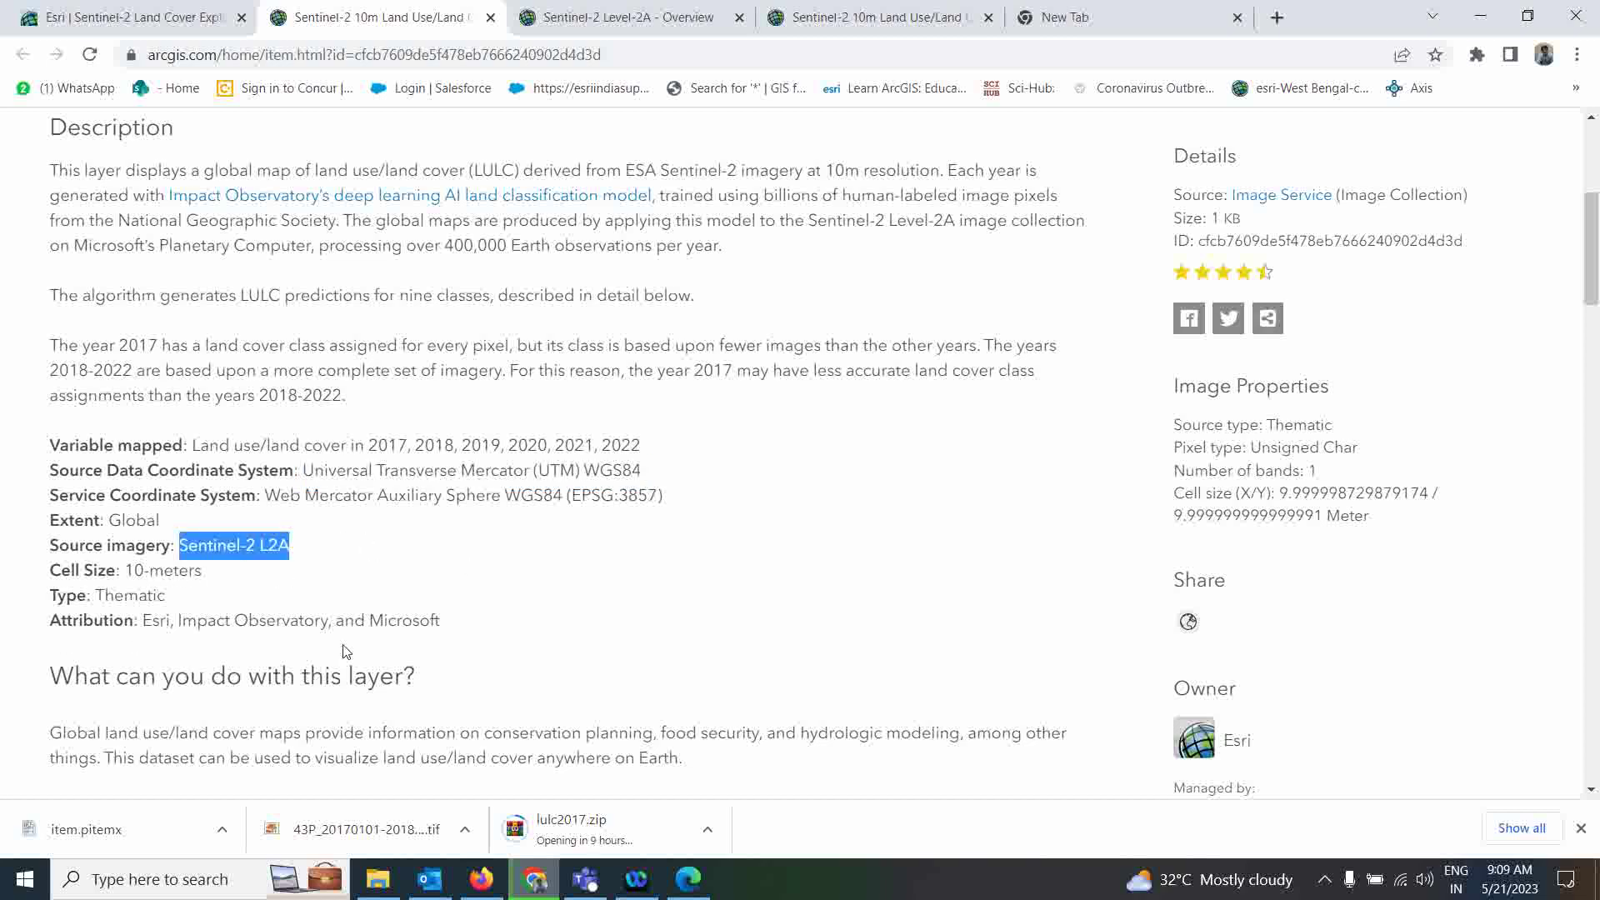
Examine the layer's class definitions, classification process, citation and terms of use, and return to the item overview
scroll(345, 651, down, 5)
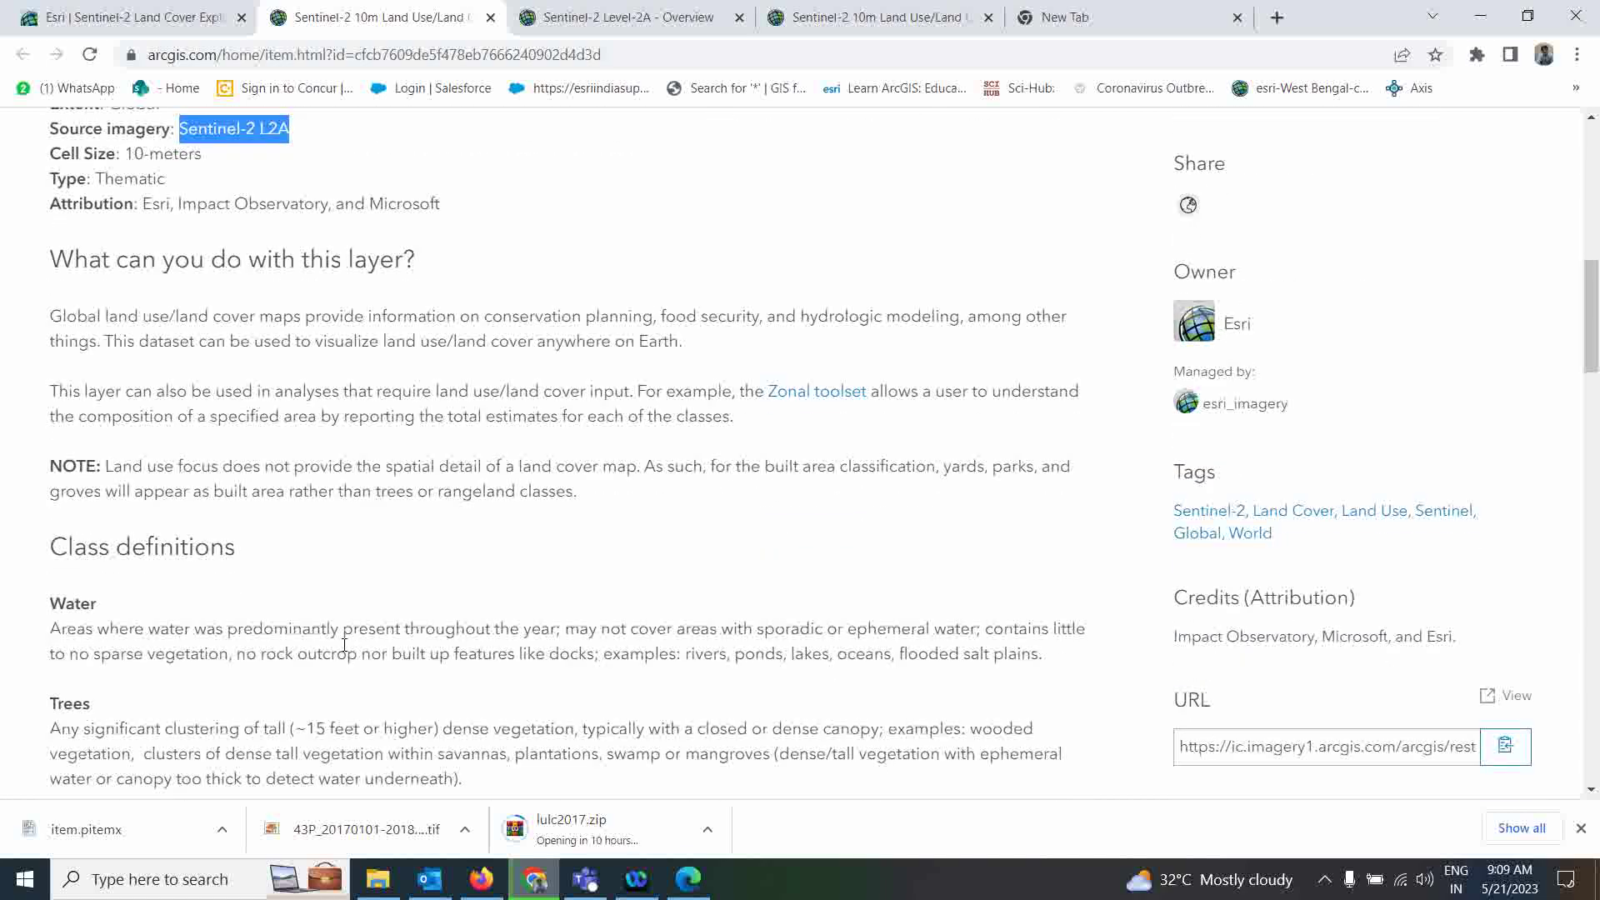
scroll(344, 644, down, 2)
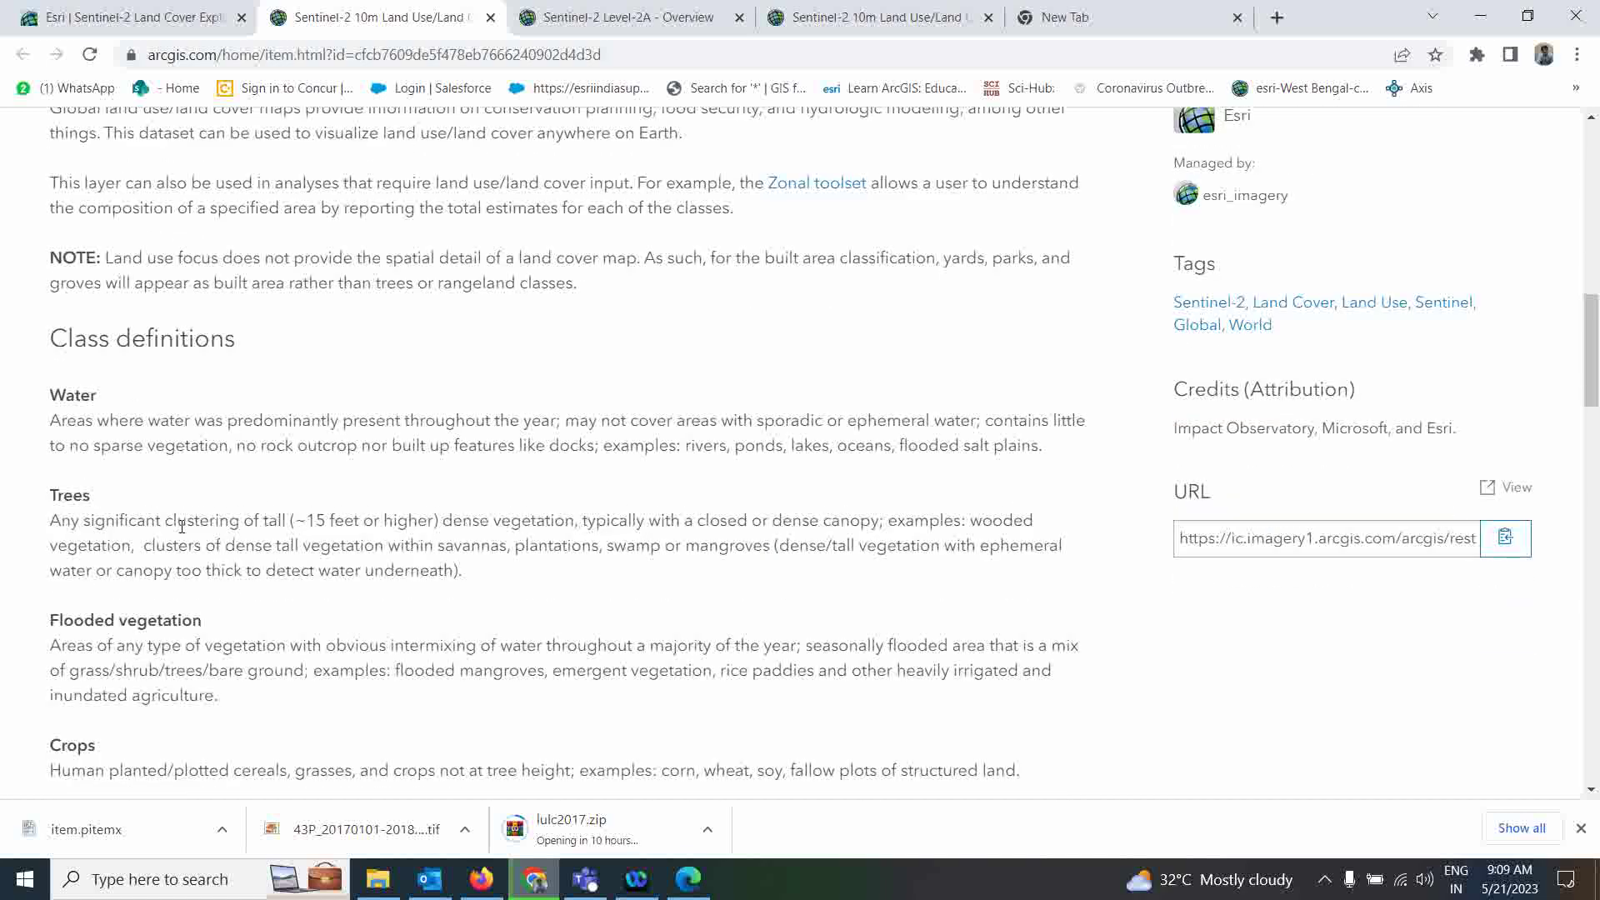
scroll(181, 527, down, 2)
scroll(121, 440, down, 2)
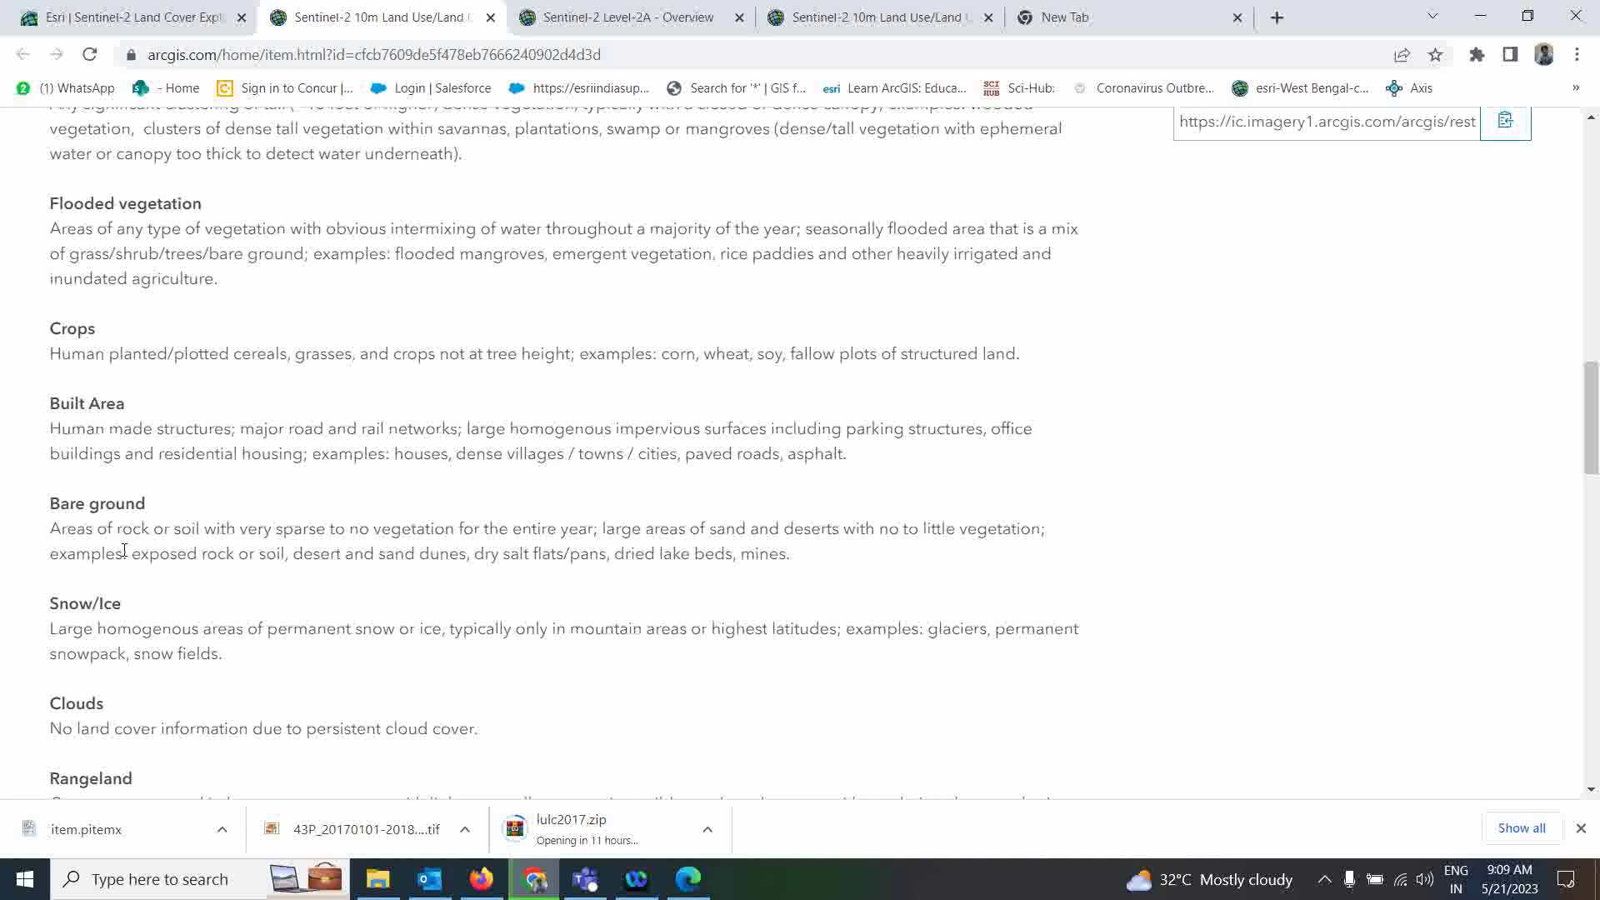
scroll(125, 575, down, 2)
scroll(129, 560, down, 1)
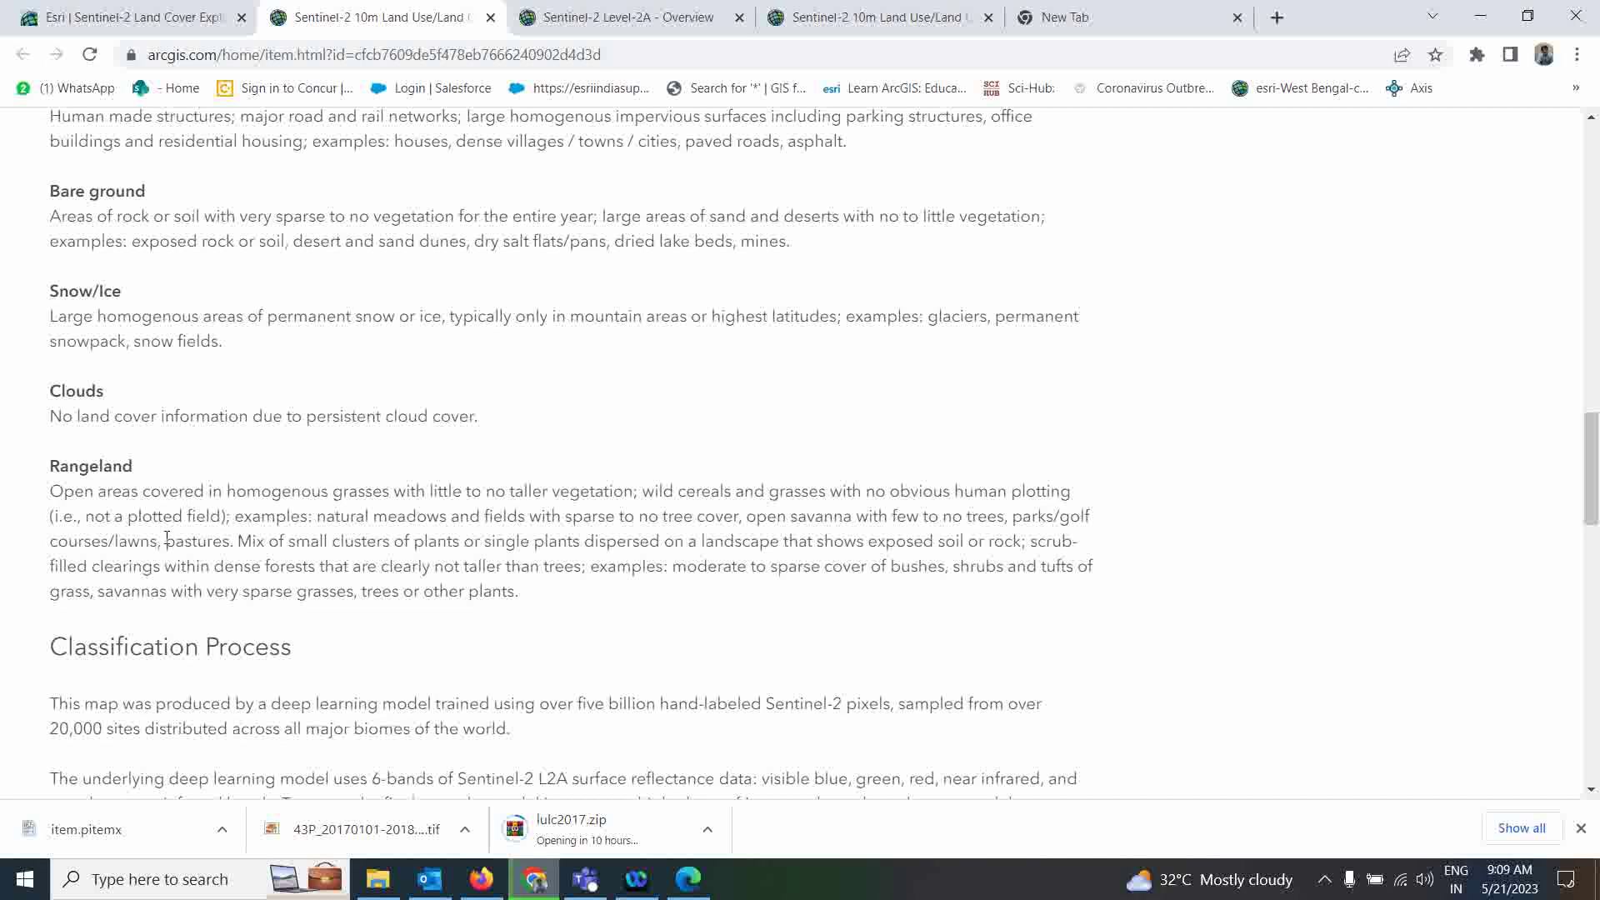
scroll(171, 540, down, 2)
scroll(183, 550, down, 3)
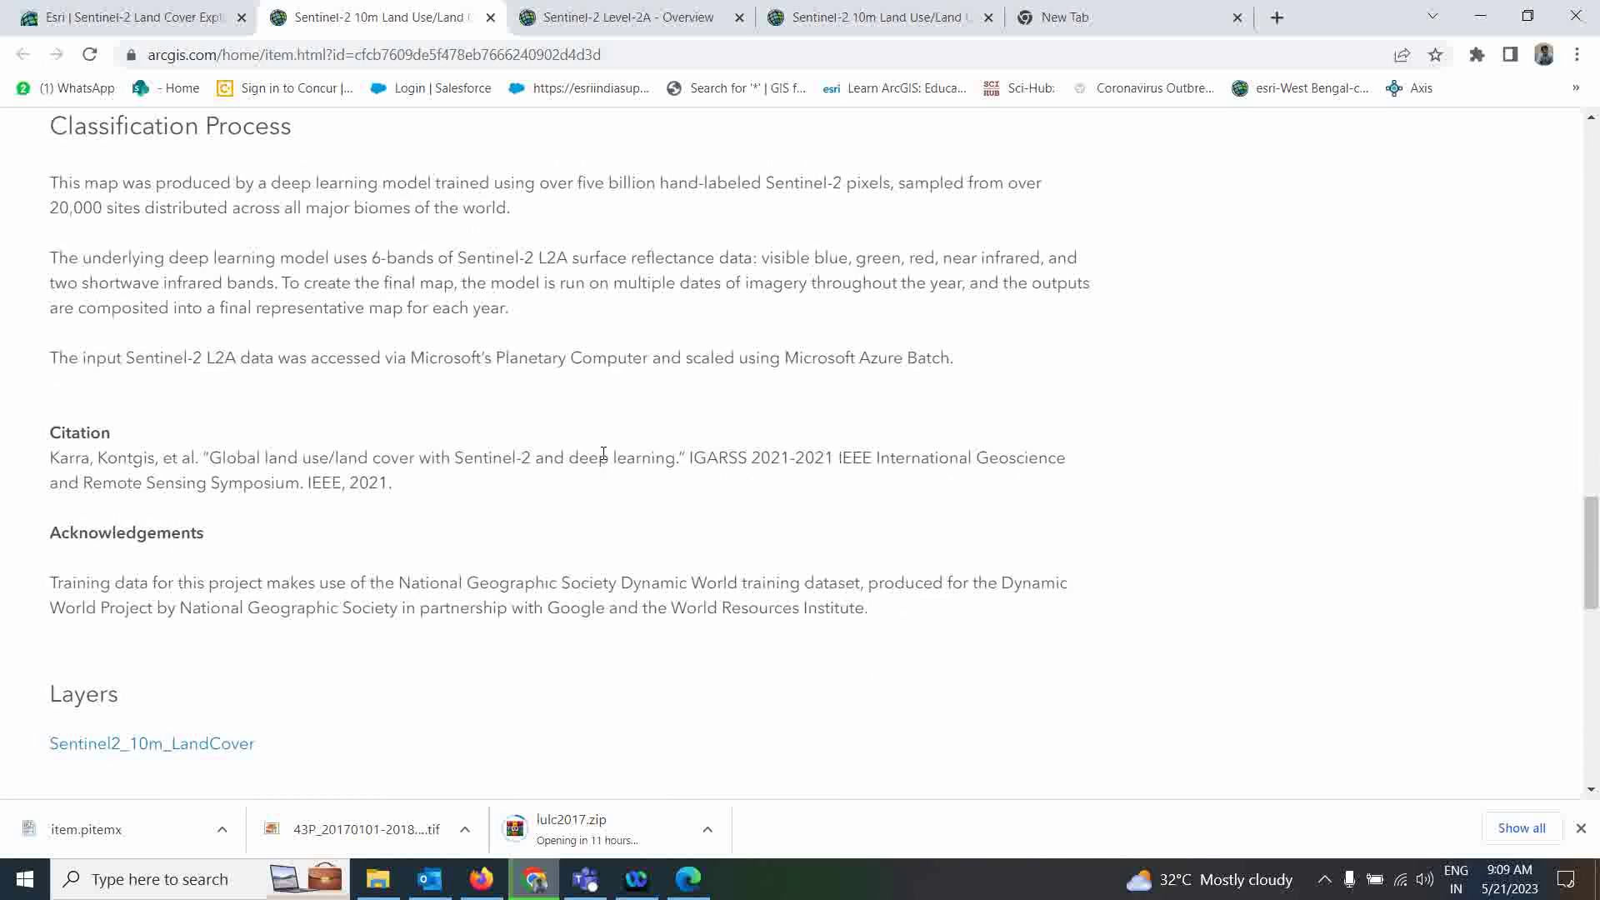
scroll(603, 453, down, 1)
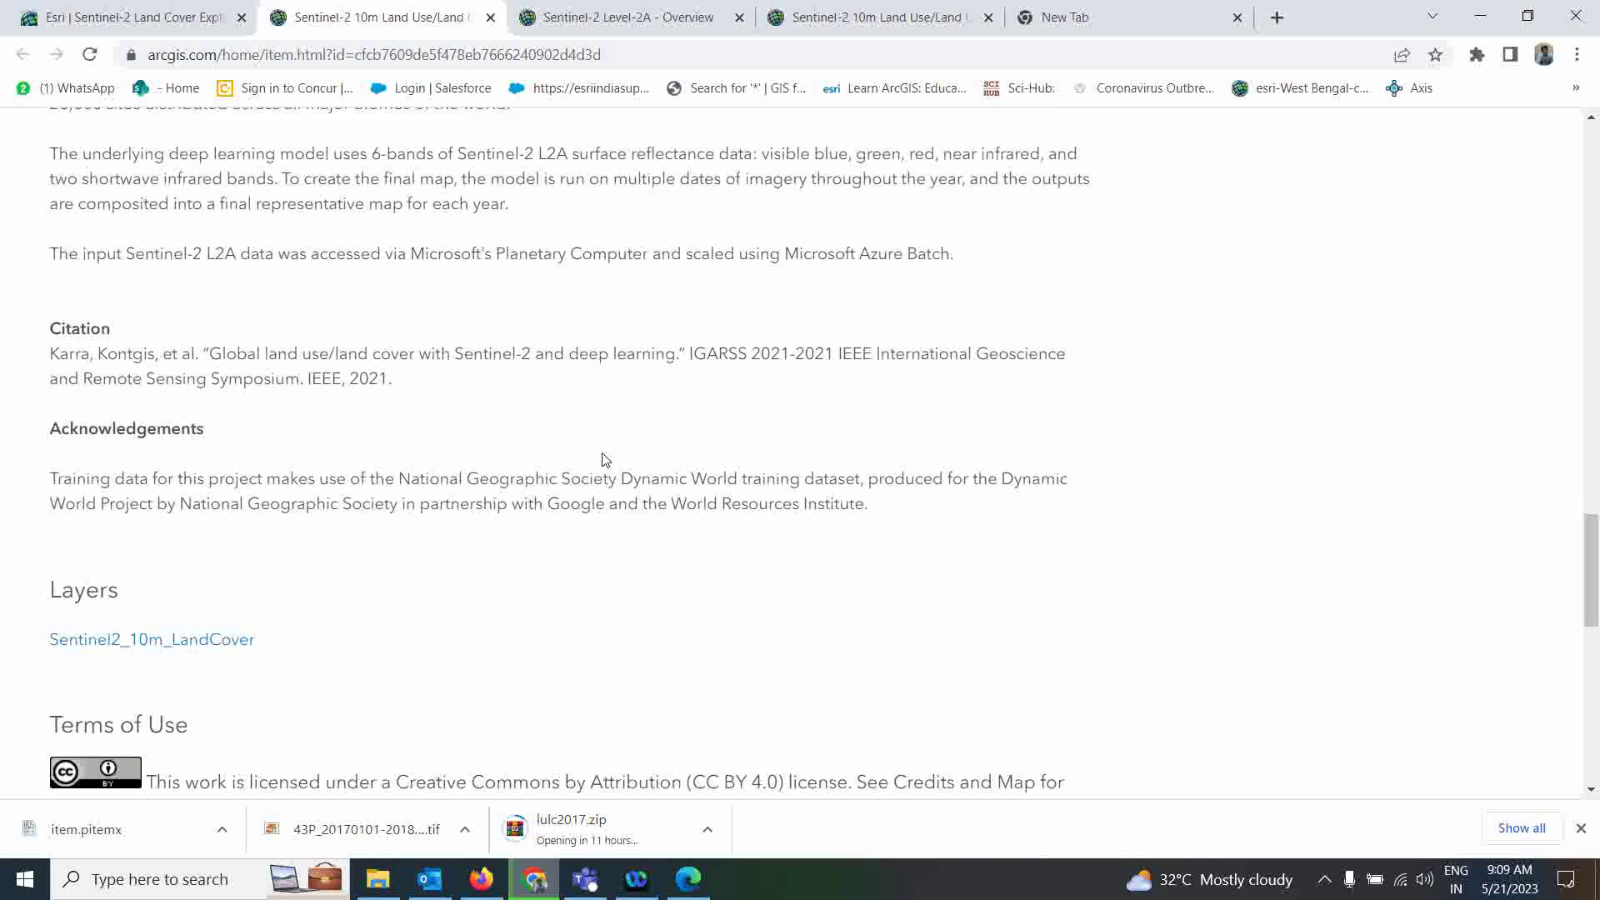
scroll(367, 457, down, 2)
scroll(370, 459, up, 7)
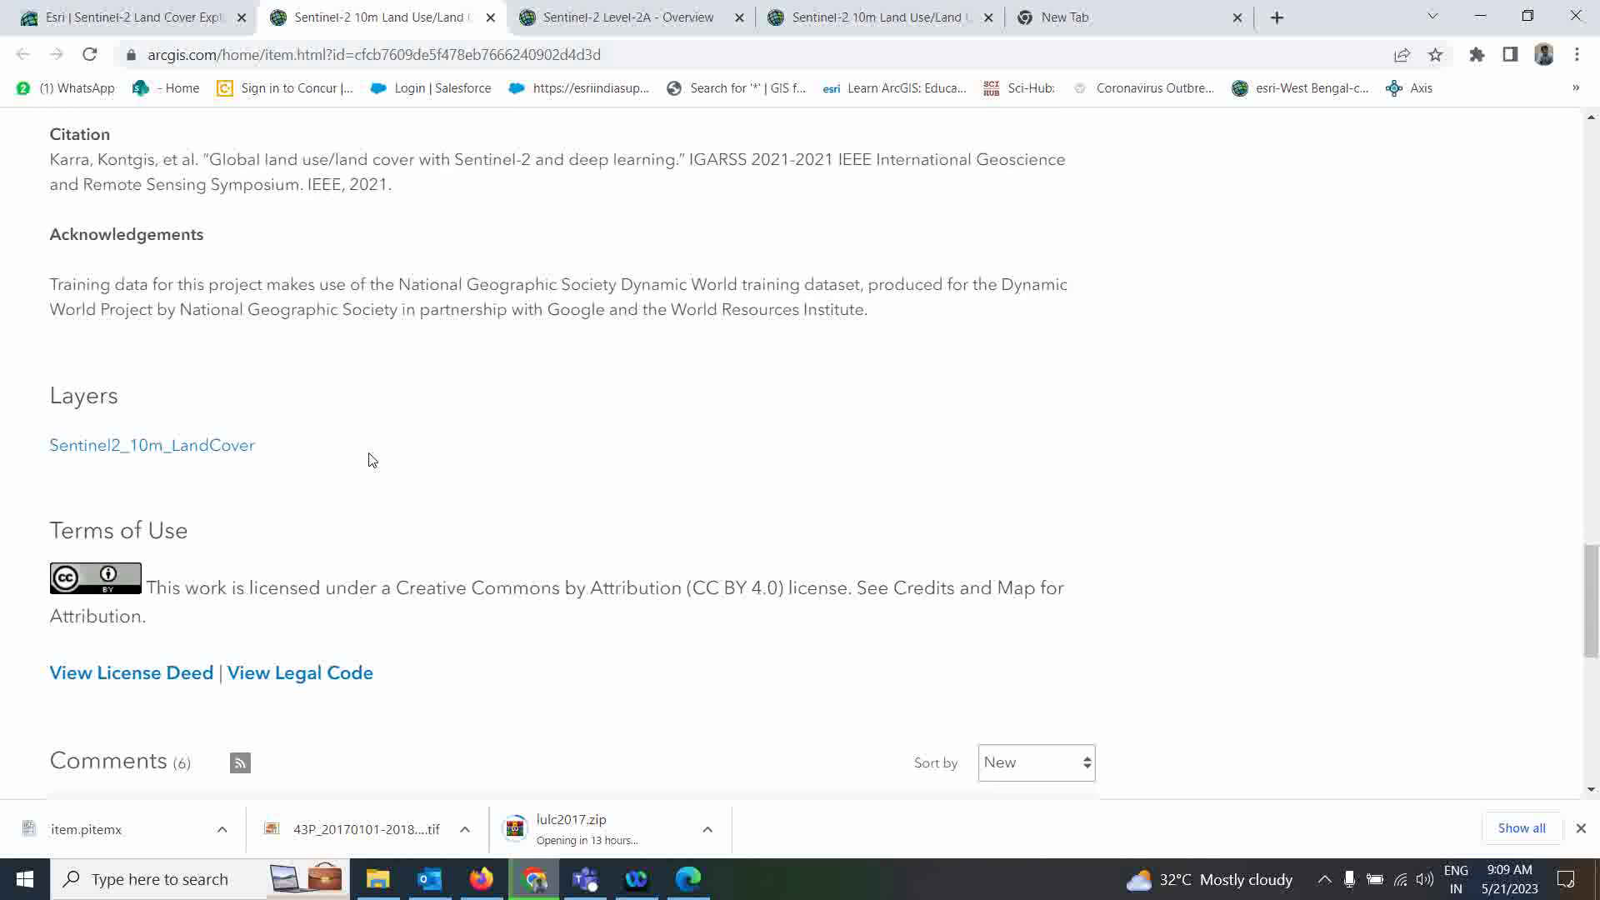
scroll(370, 458, up, 20)
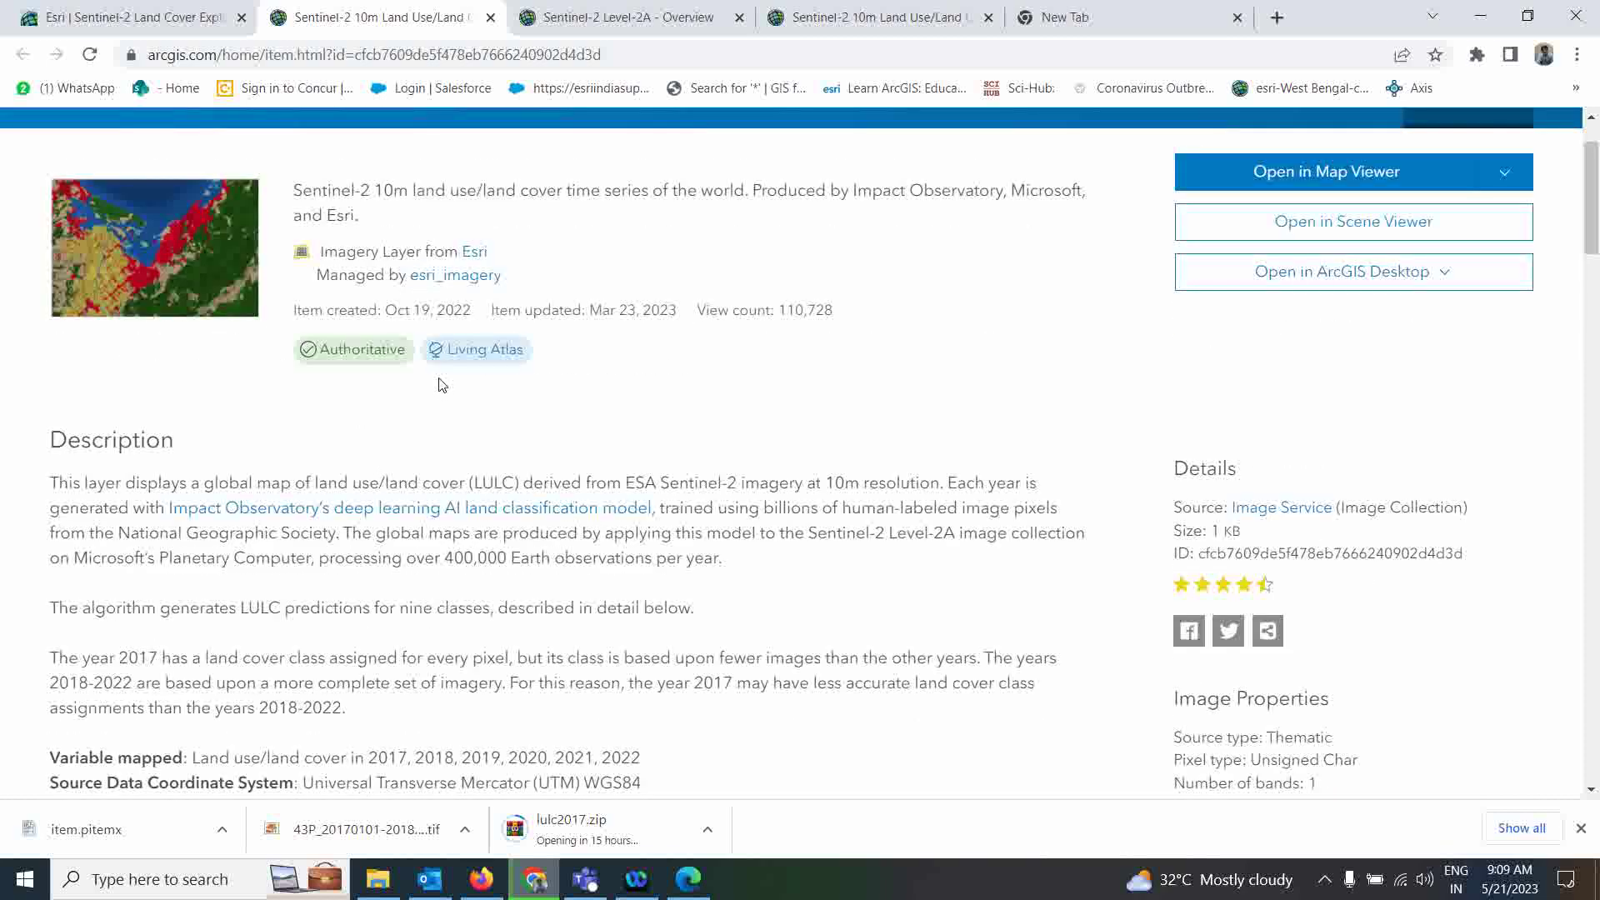
scroll(463, 415, up, 1)
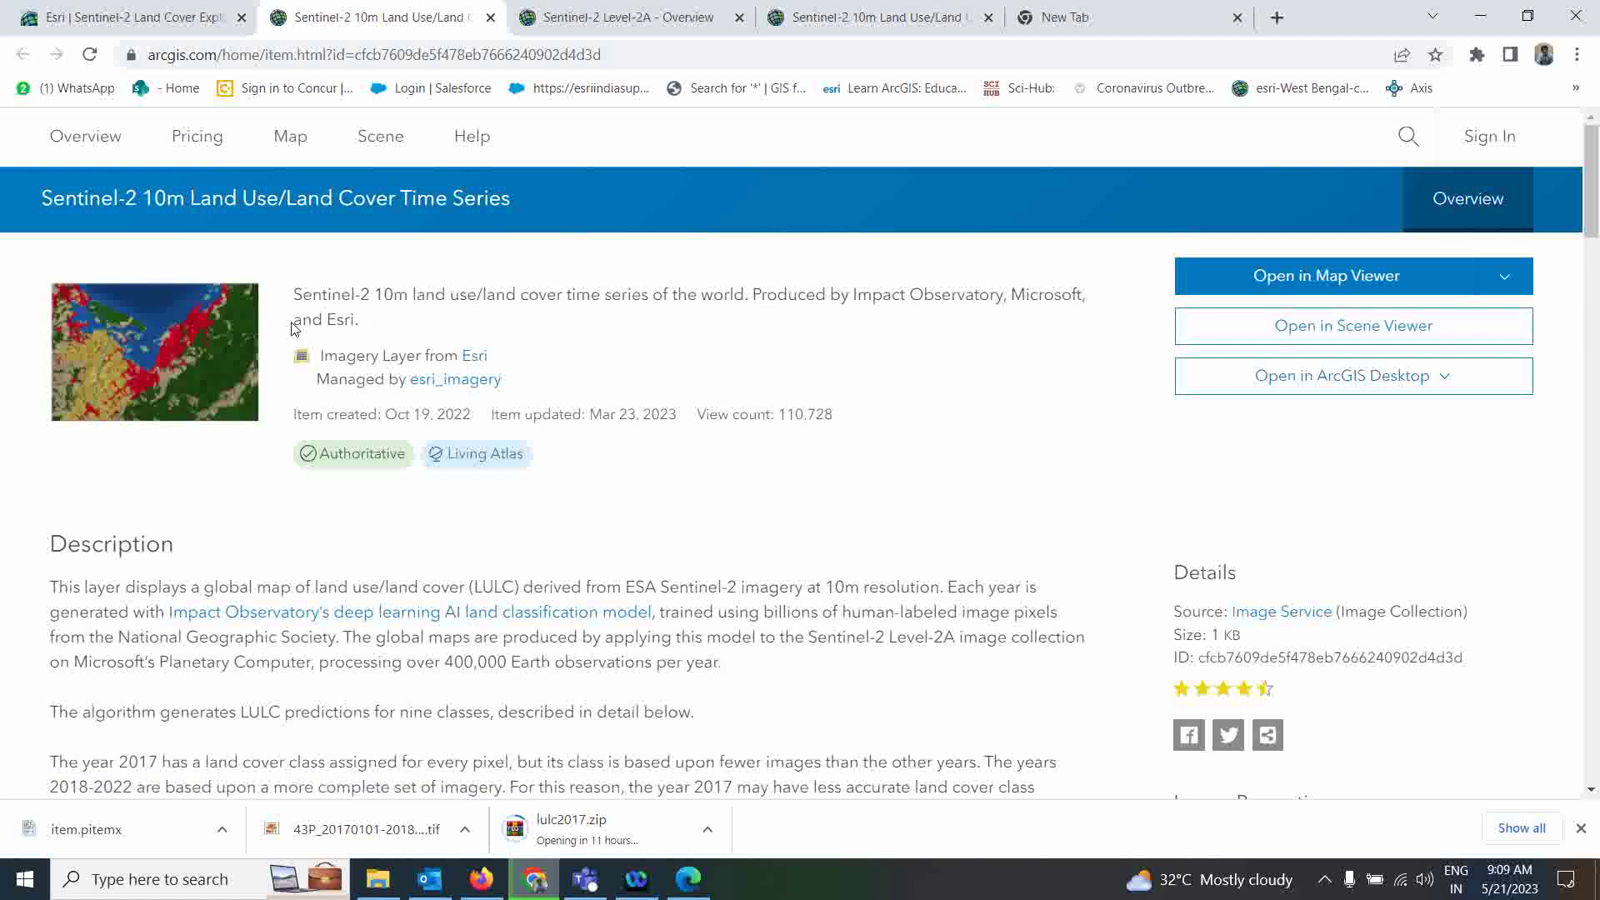
Sign in to ArcGIS with the saved account credentials
click(1492, 138)
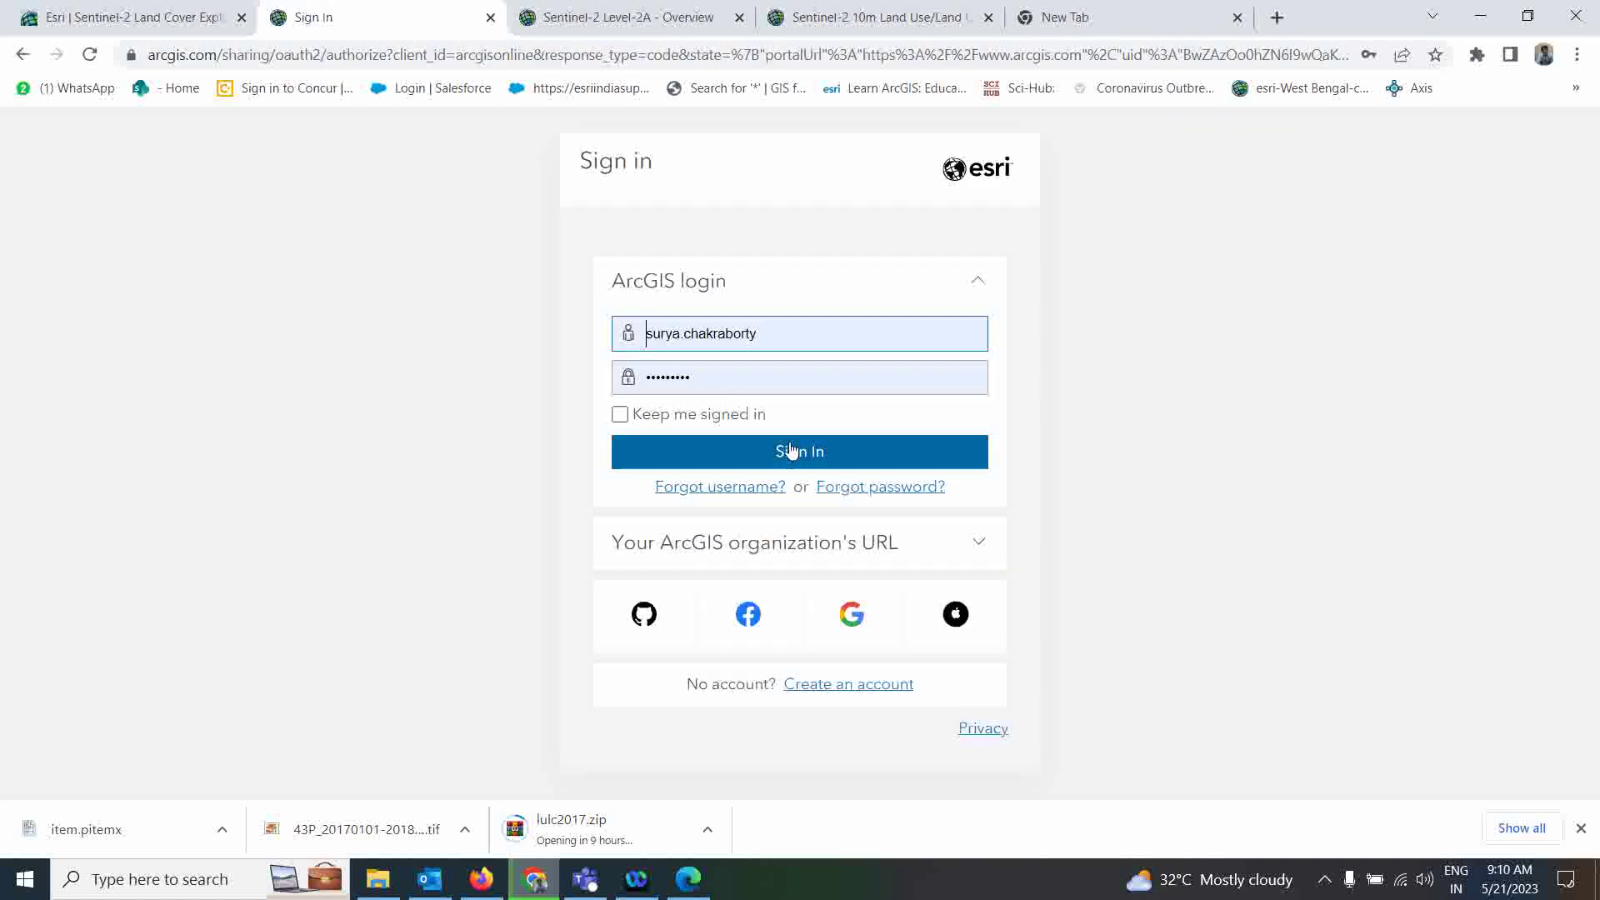
click(790, 448)
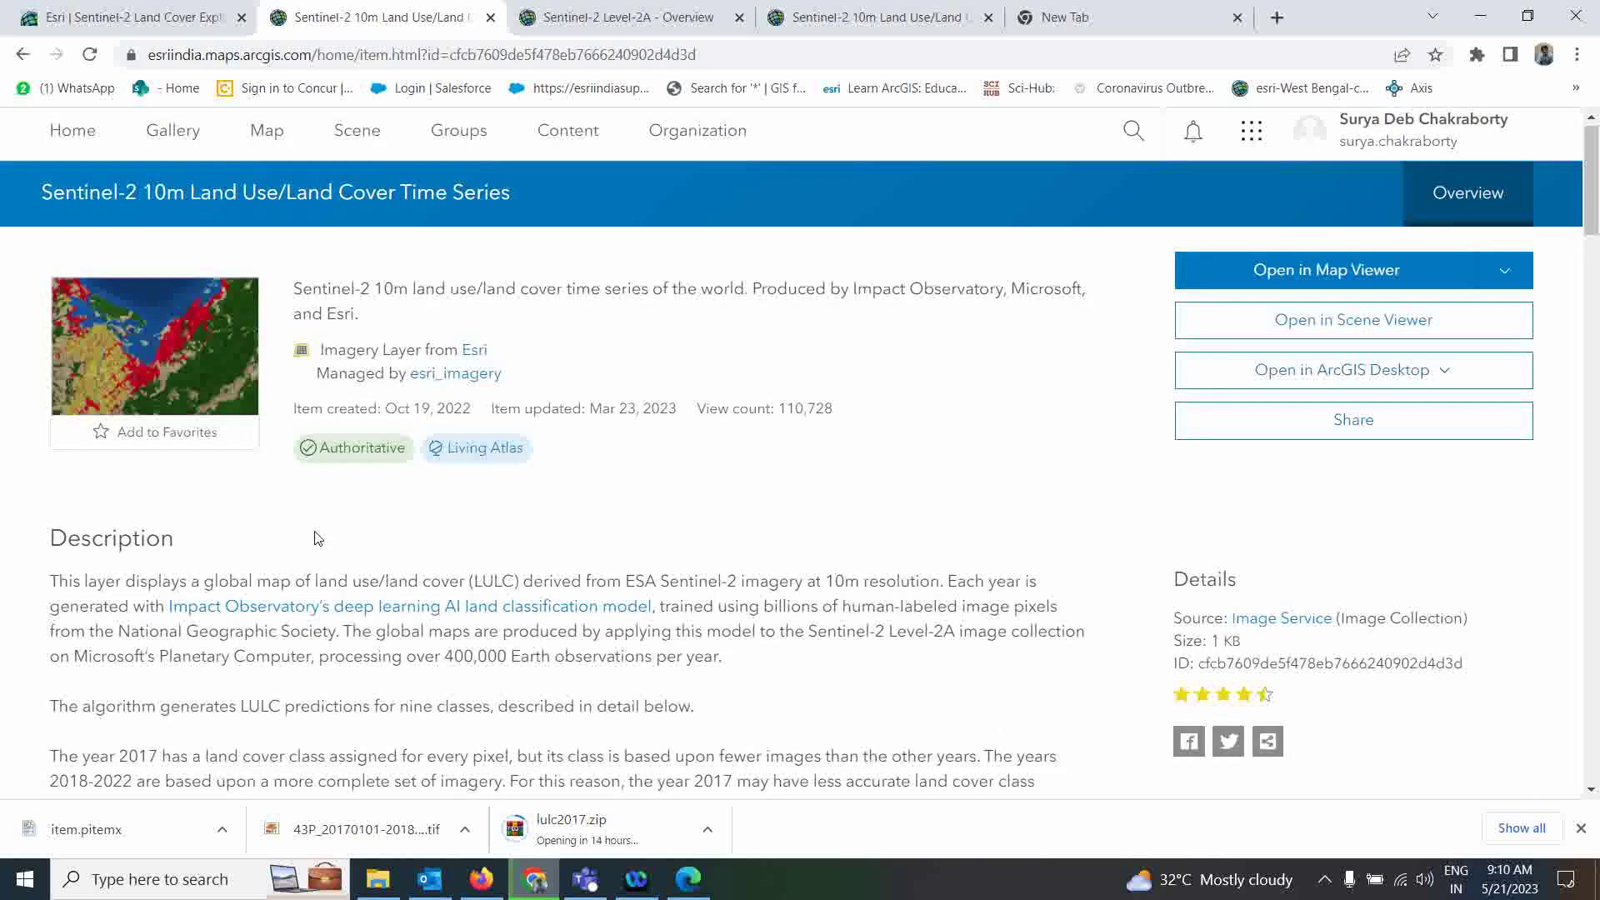
Download the Sentinel-2 10m Land Use/Land Cover Time Series item file for opening the layer in ArcGIS Pro
scroll(316, 537, down, 9)
scroll(335, 586, down, 15)
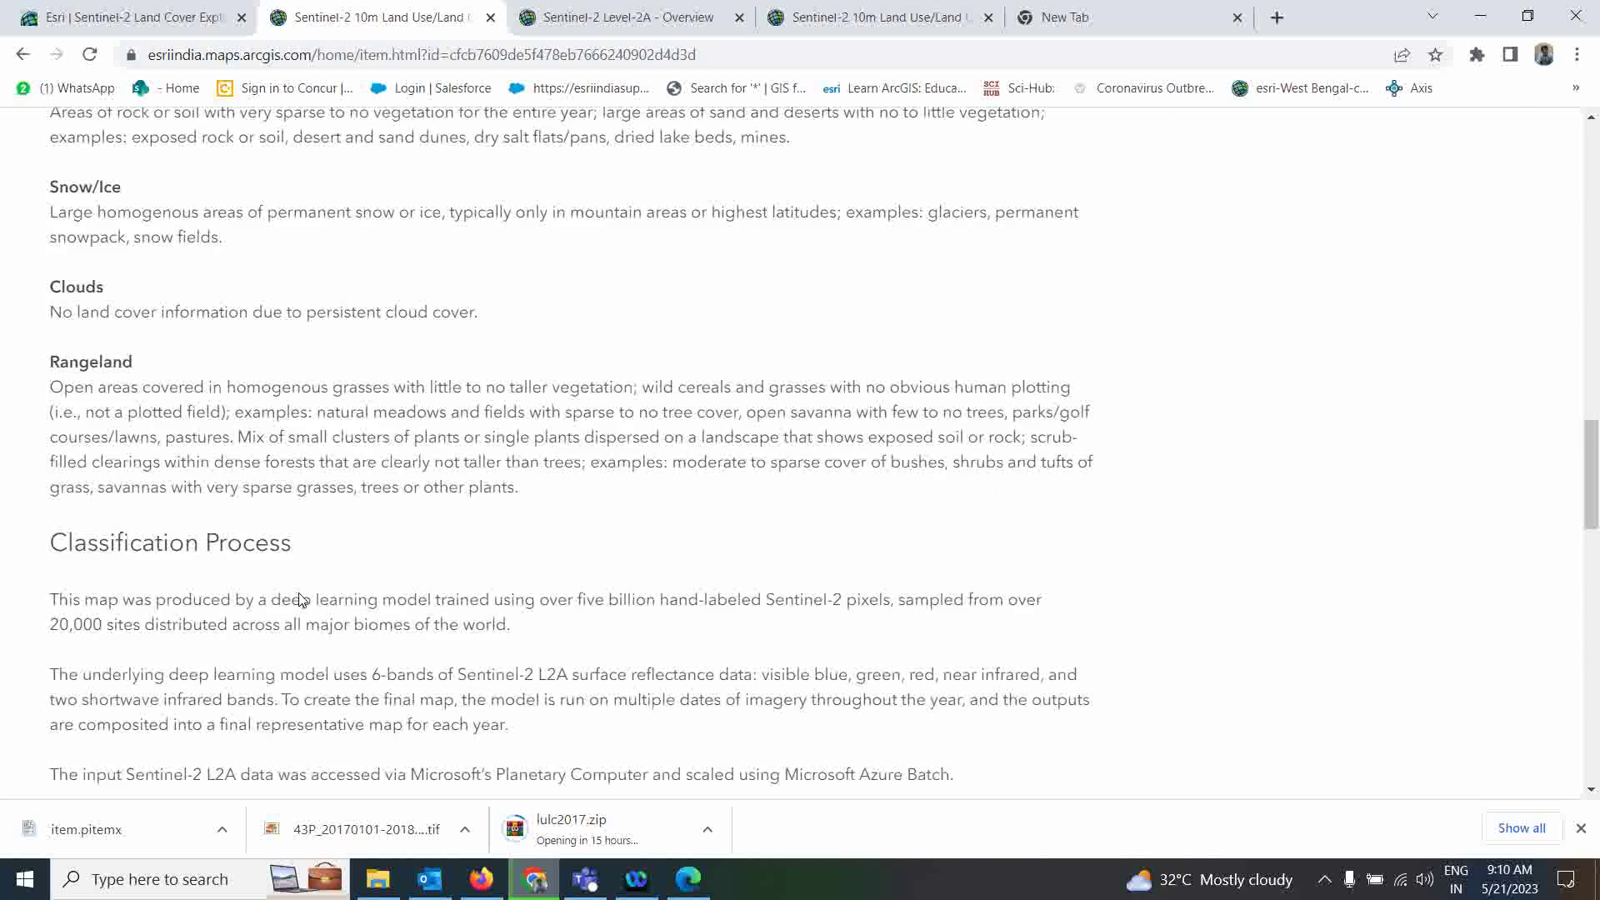
scroll(485, 621, up, 20)
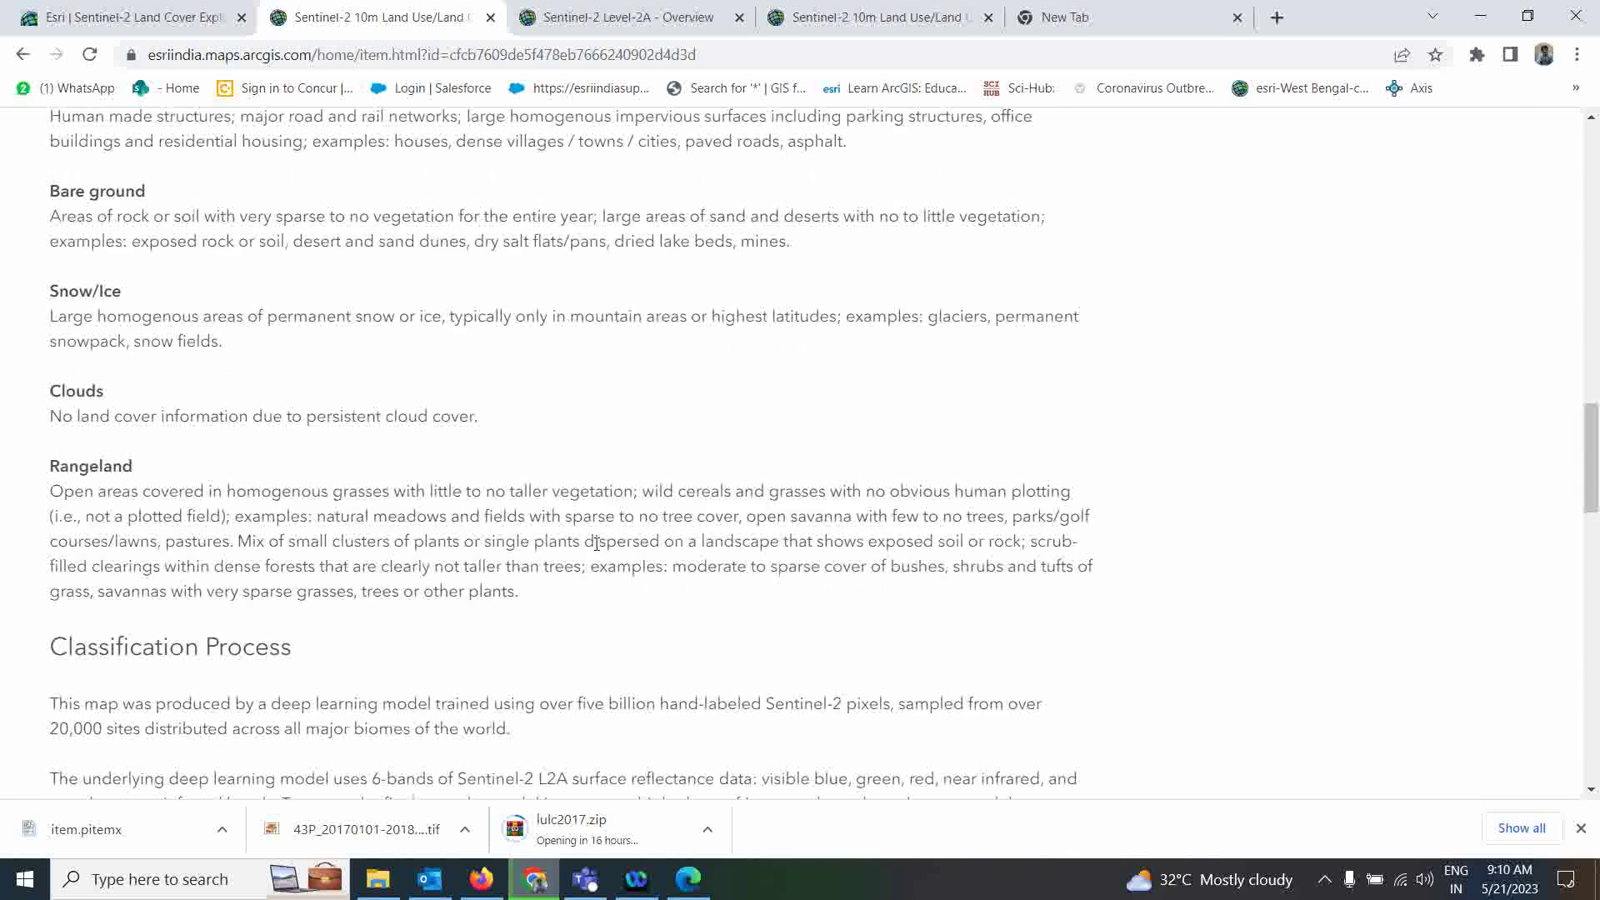
scroll(597, 533, up, 5)
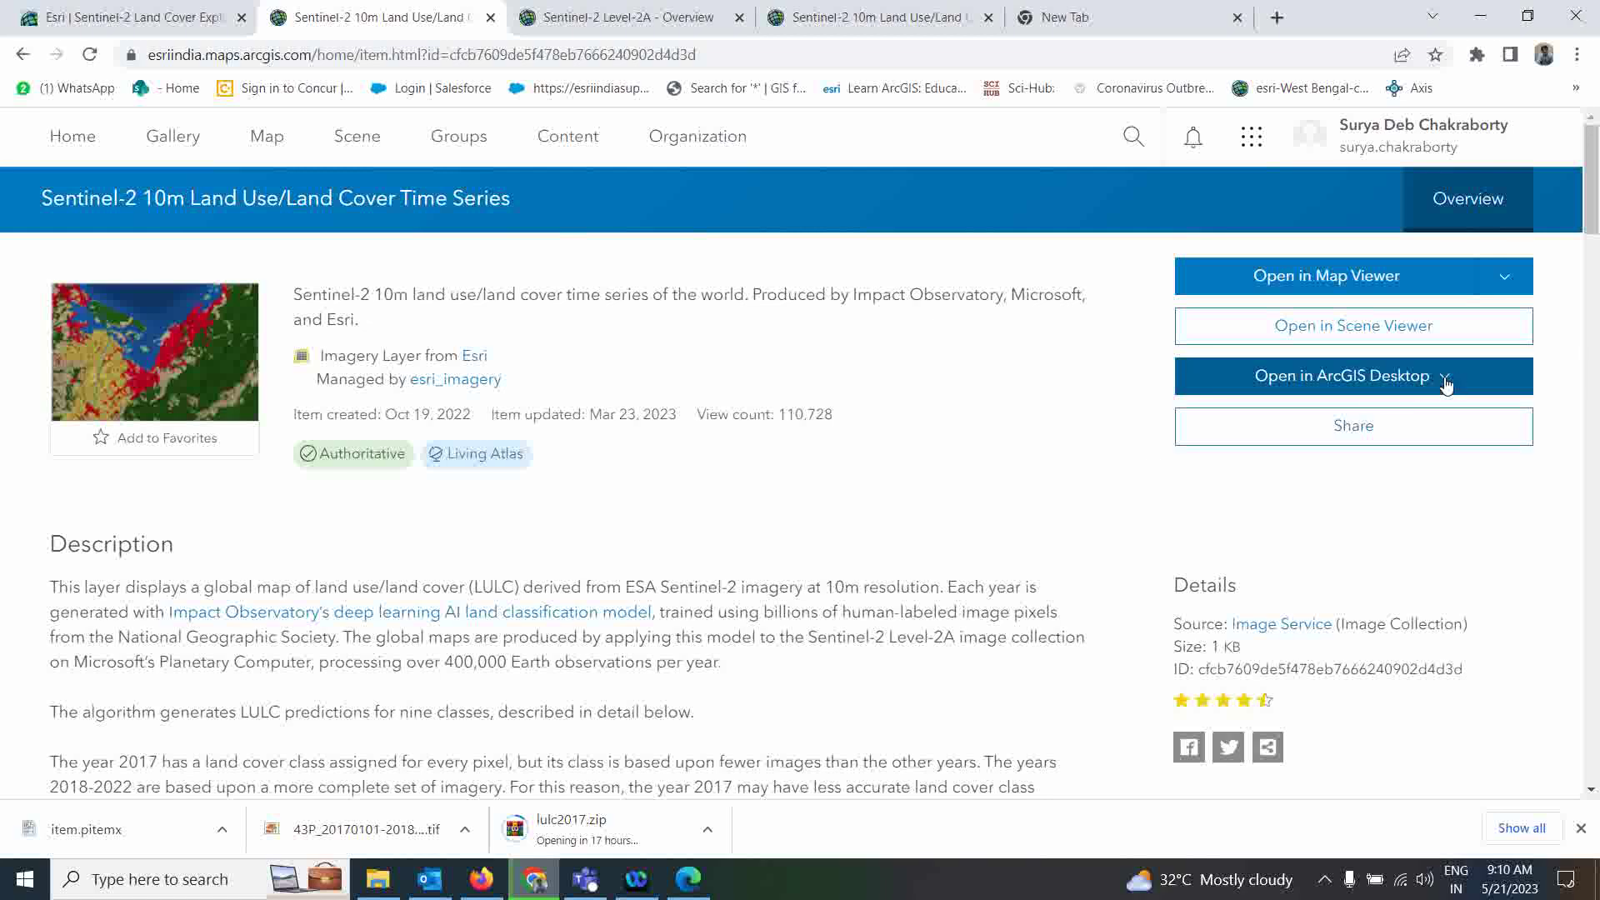
click(1446, 384)
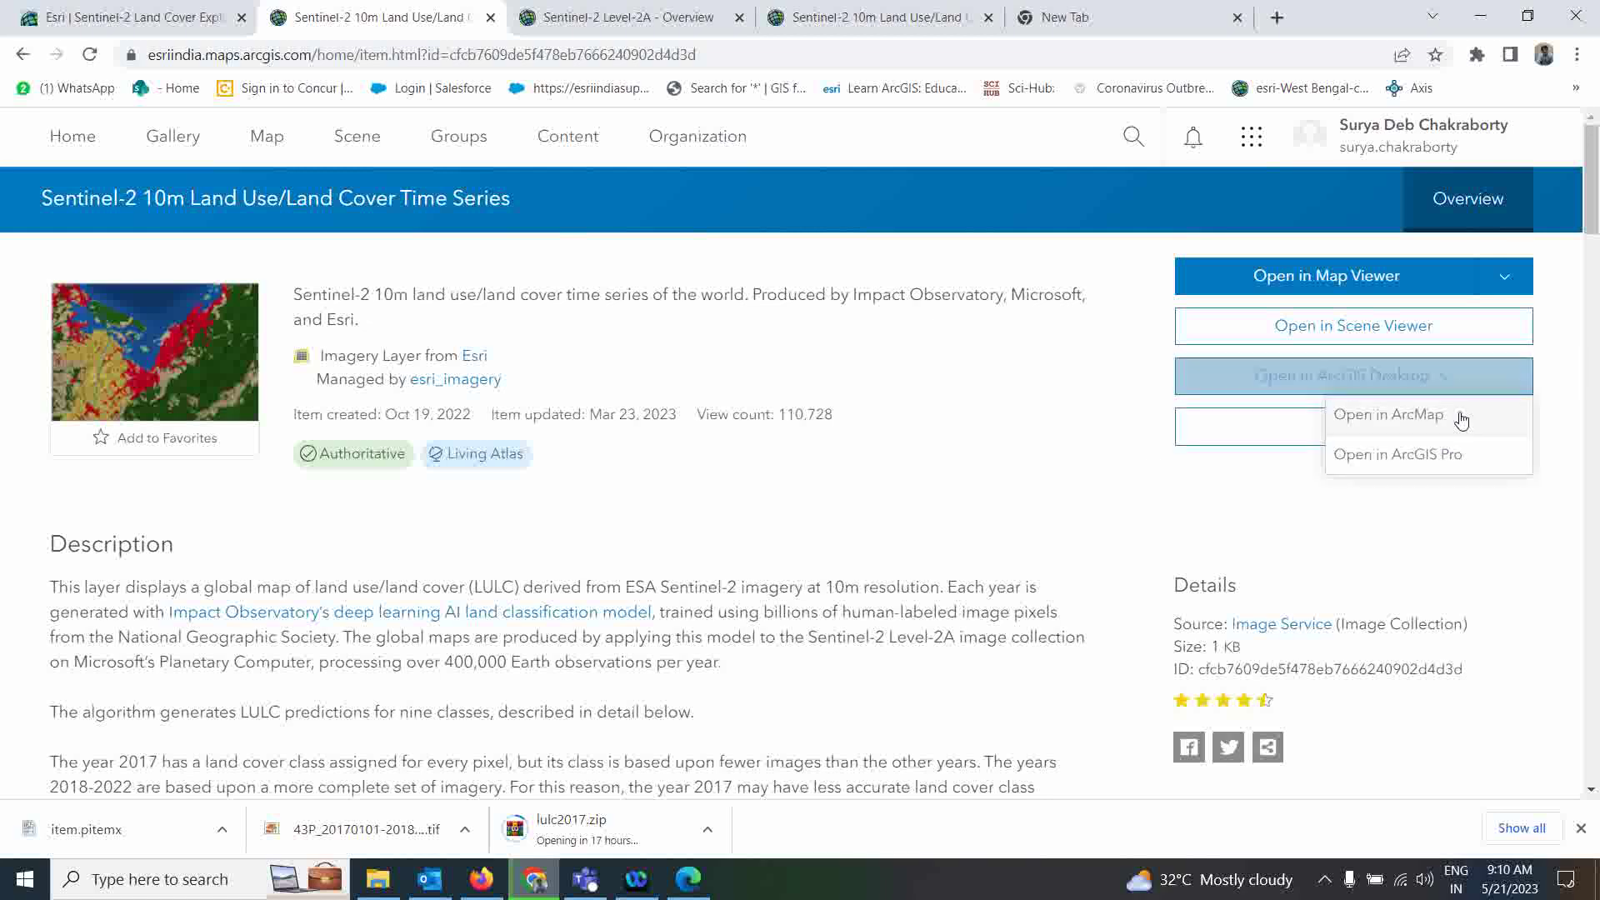
click(1396, 469)
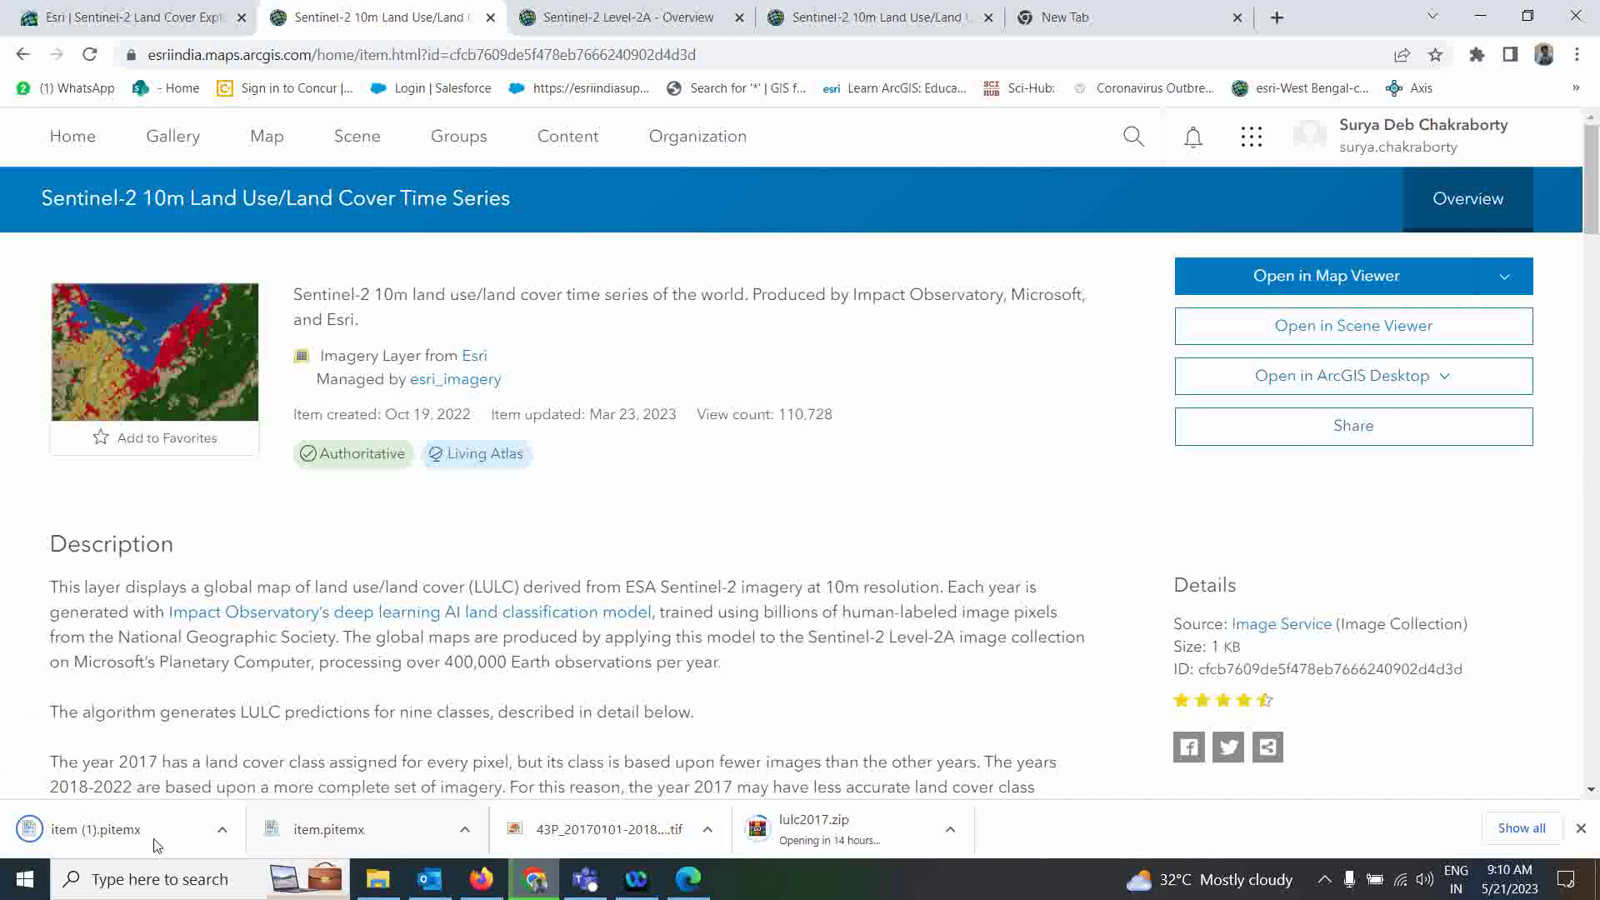
Open the downloaded item (1) file from the Downloads folder in ArcGIS Pro and minimize the folder window
click(220, 832)
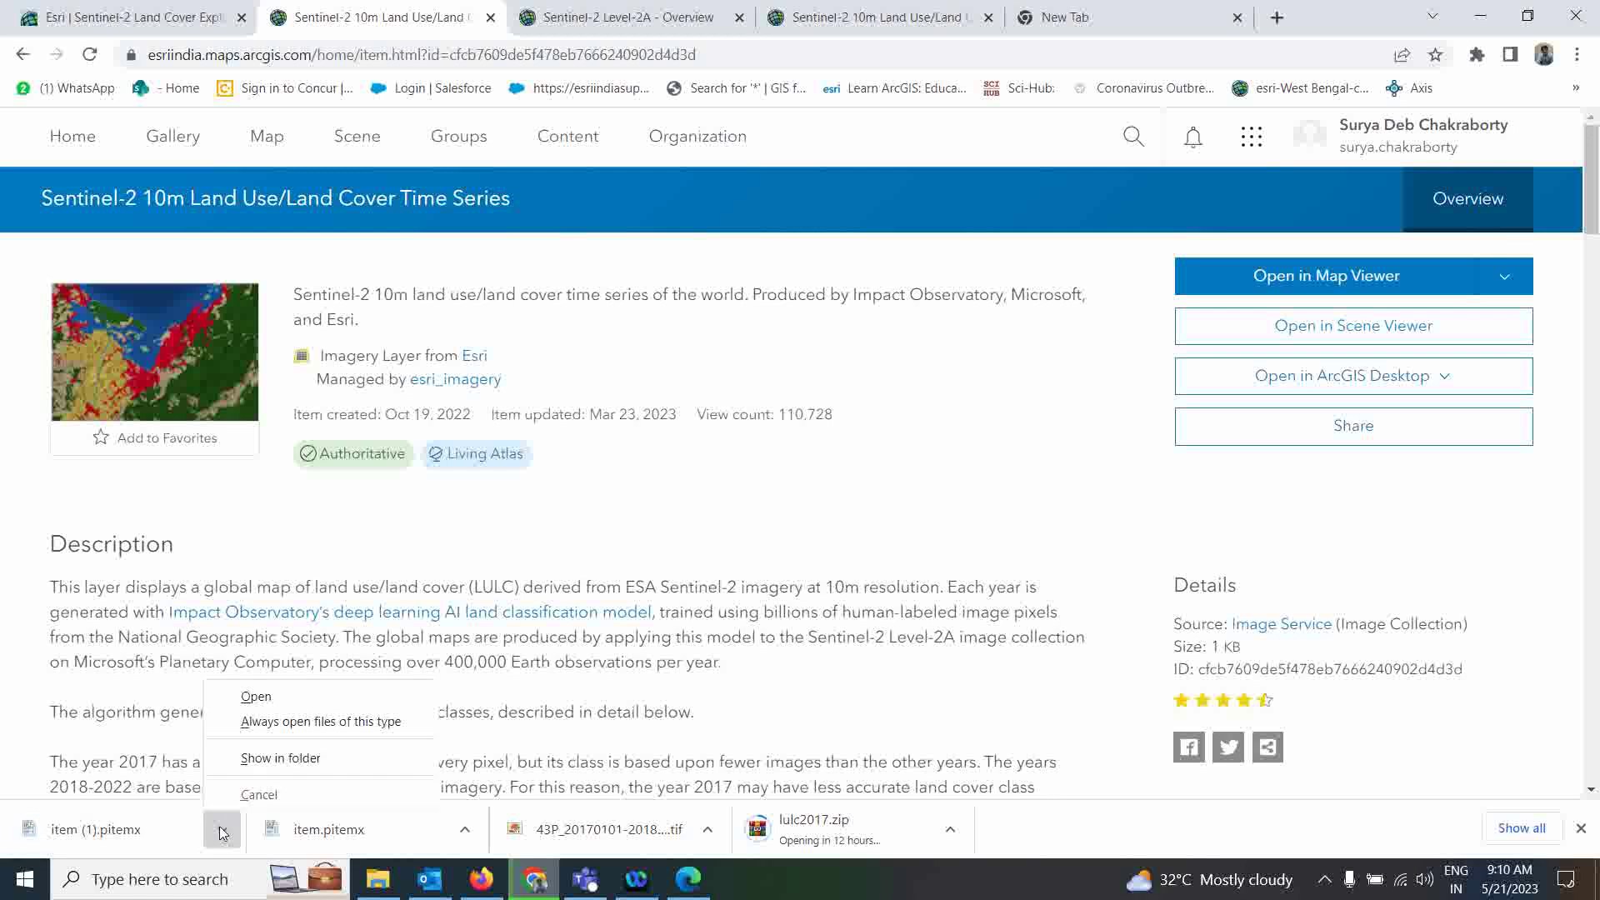
click(247, 765)
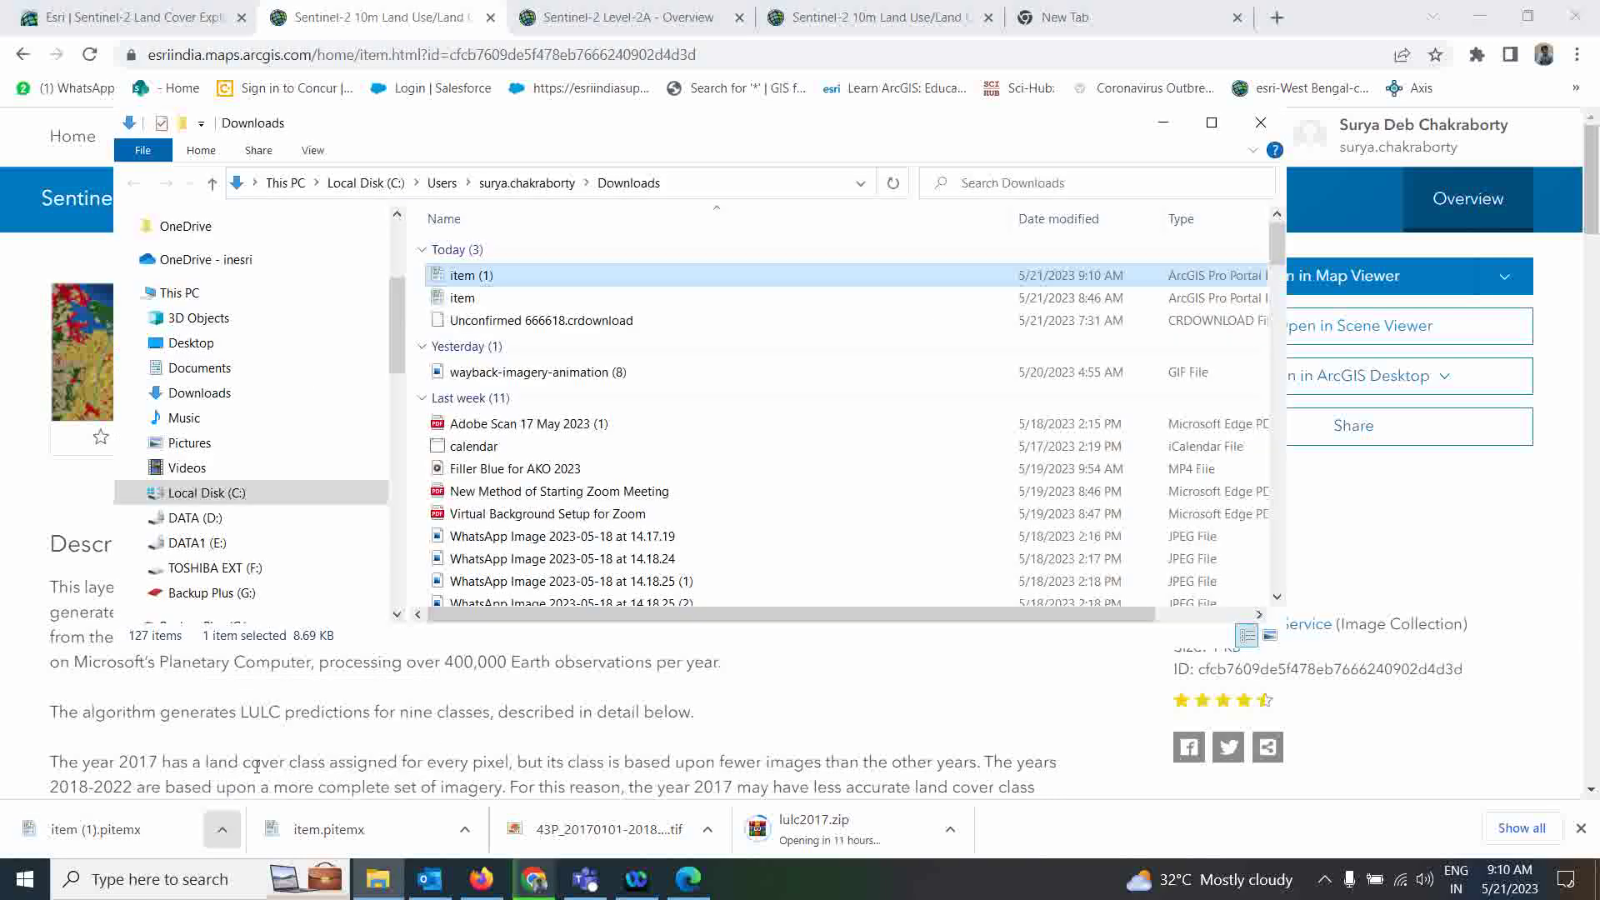
right_click(479, 281)
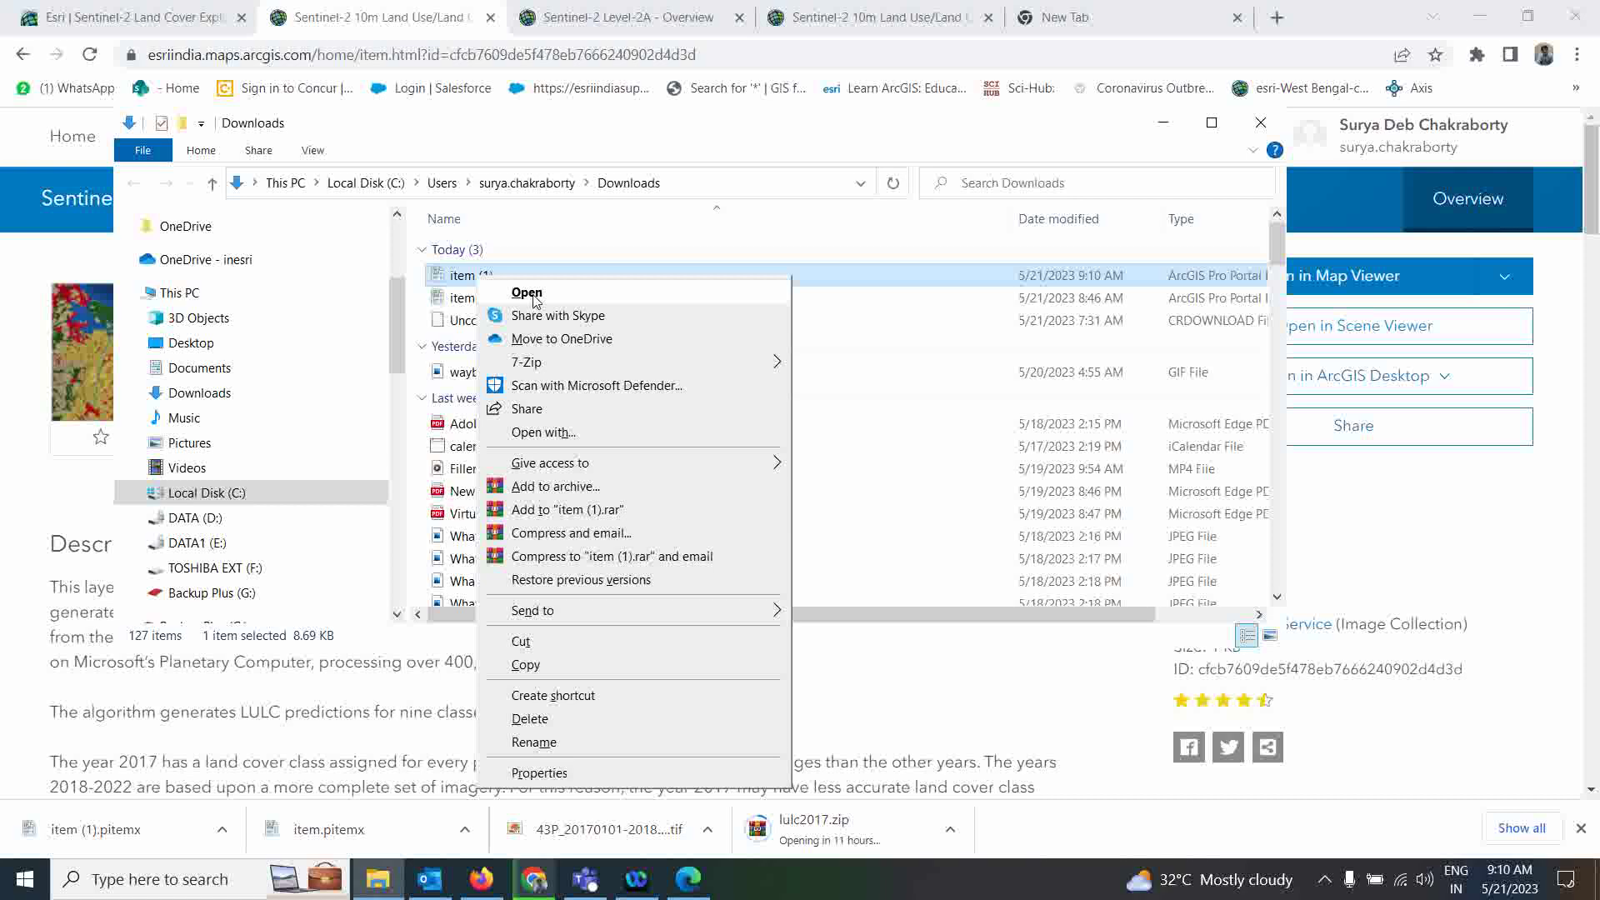
click(531, 293)
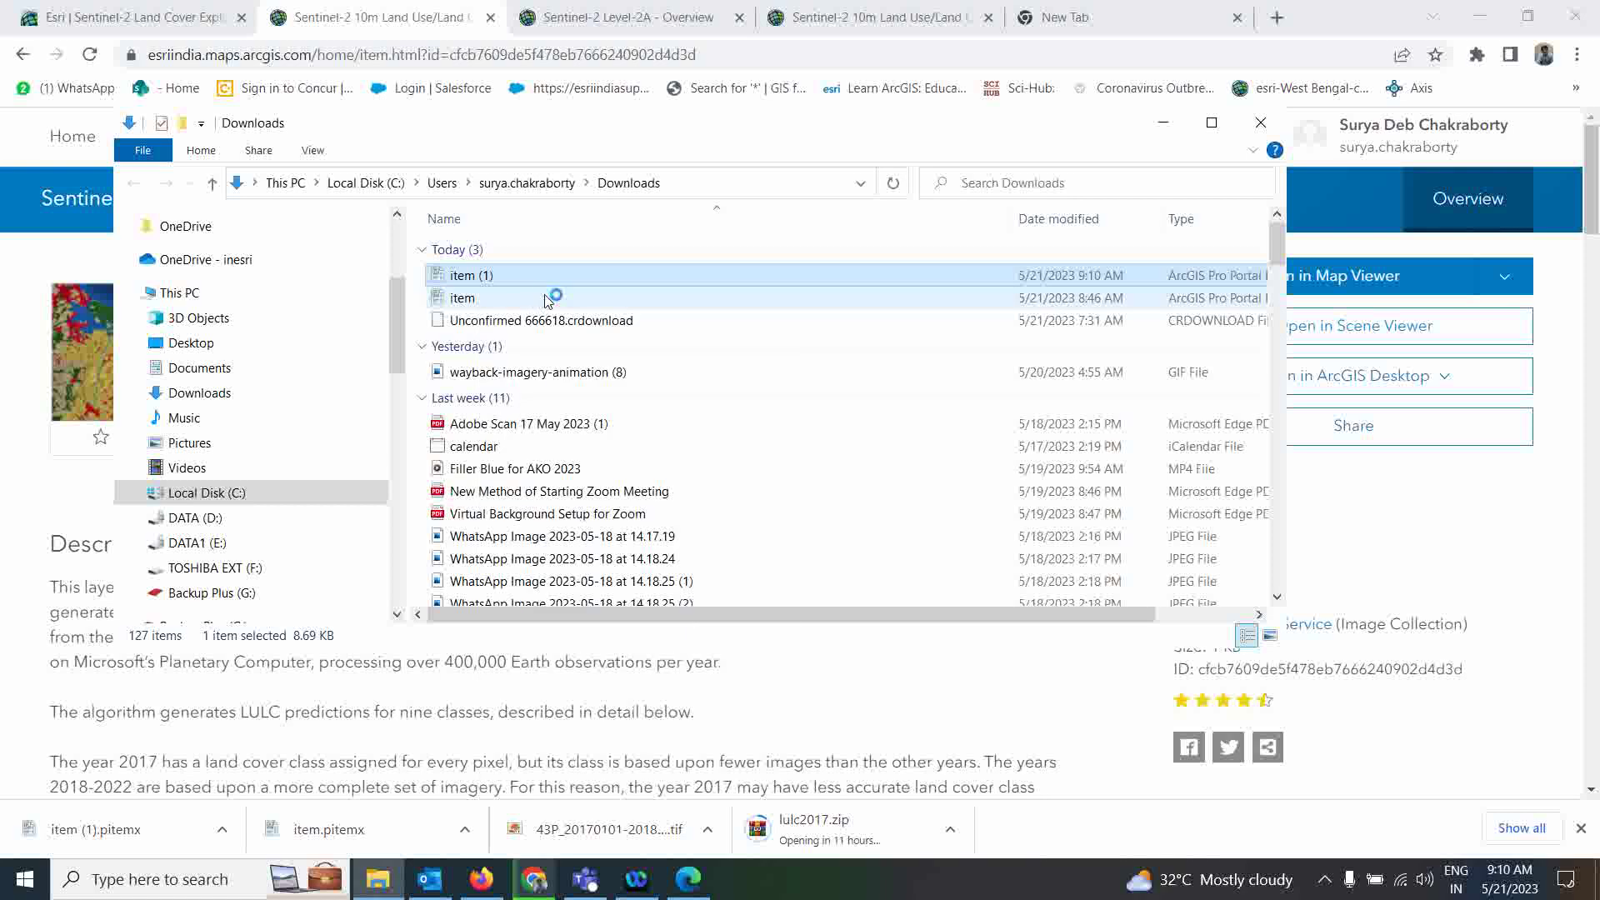
click(1163, 129)
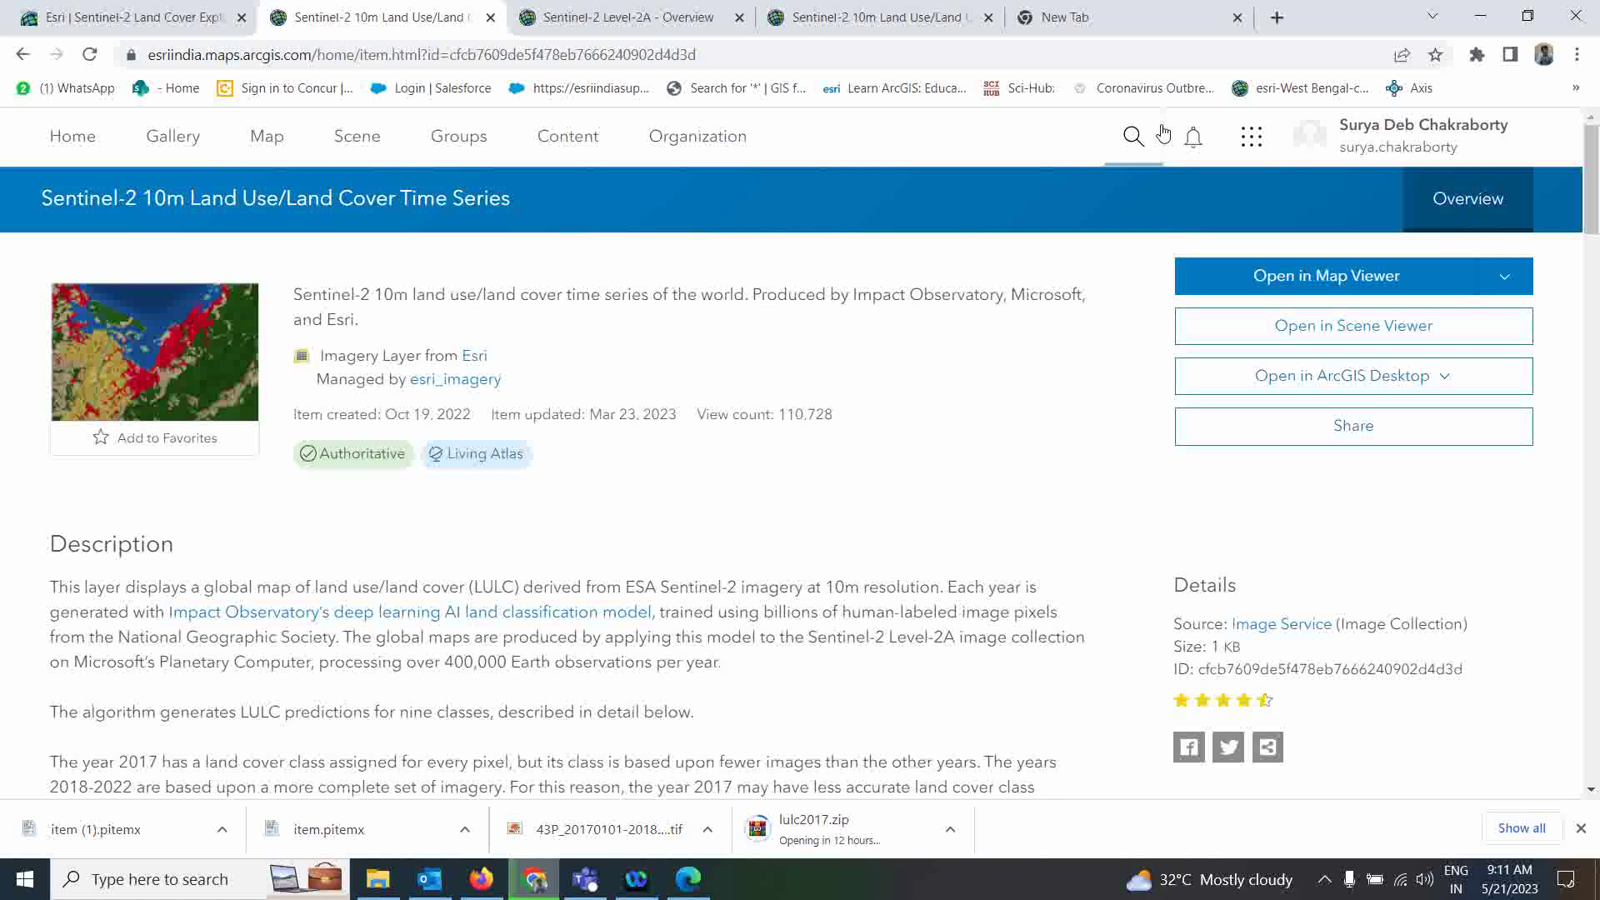
click(109, 883)
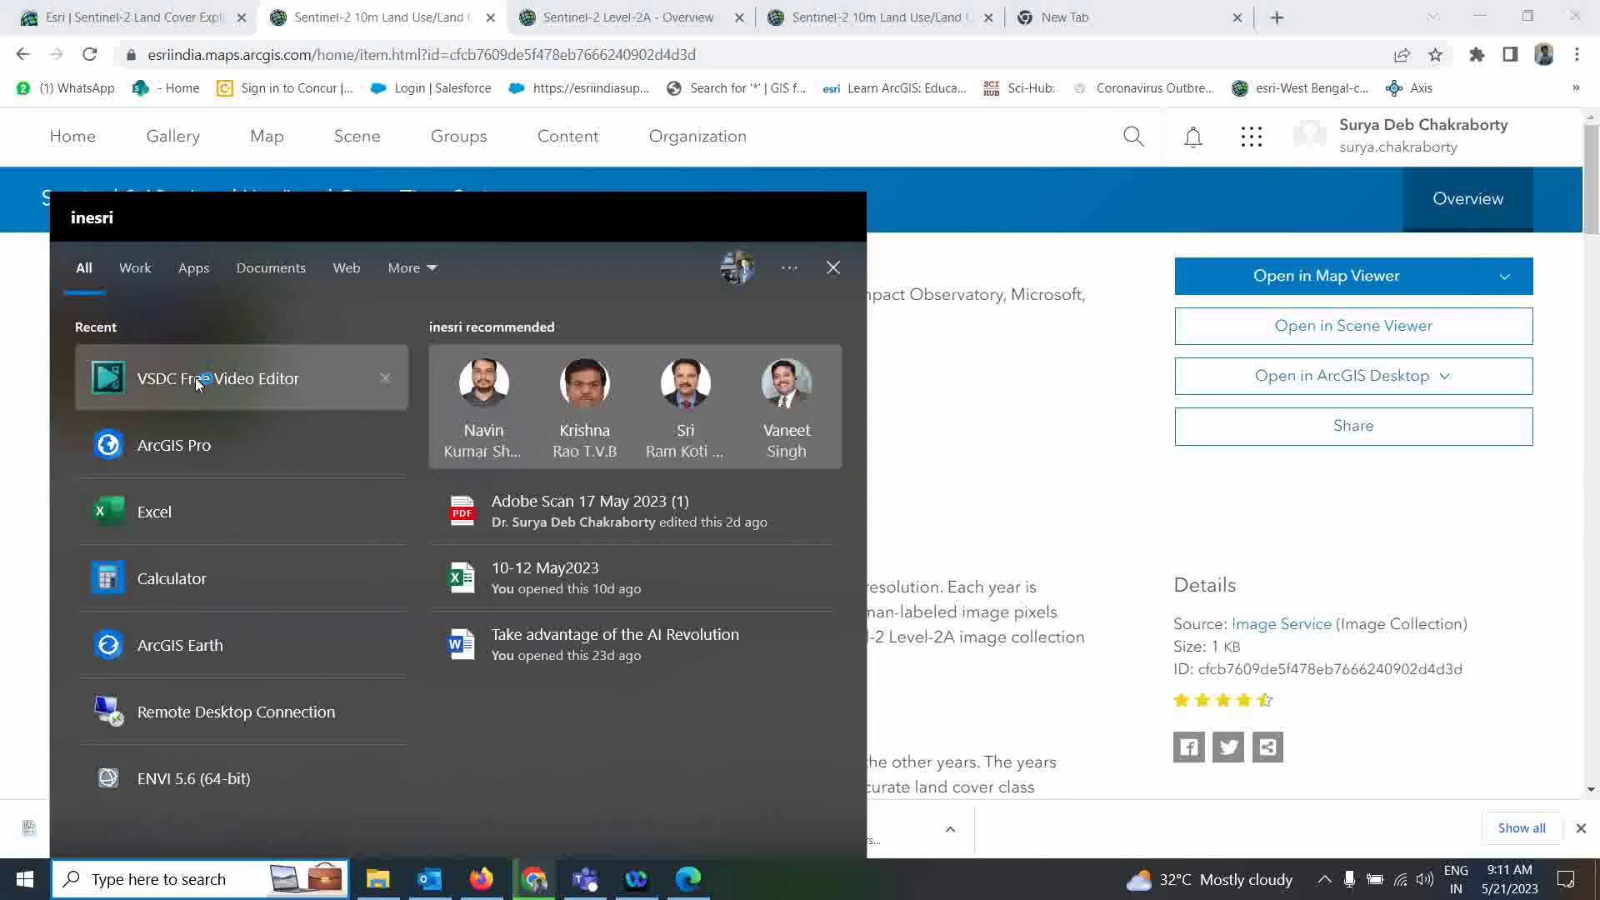
click(204, 367)
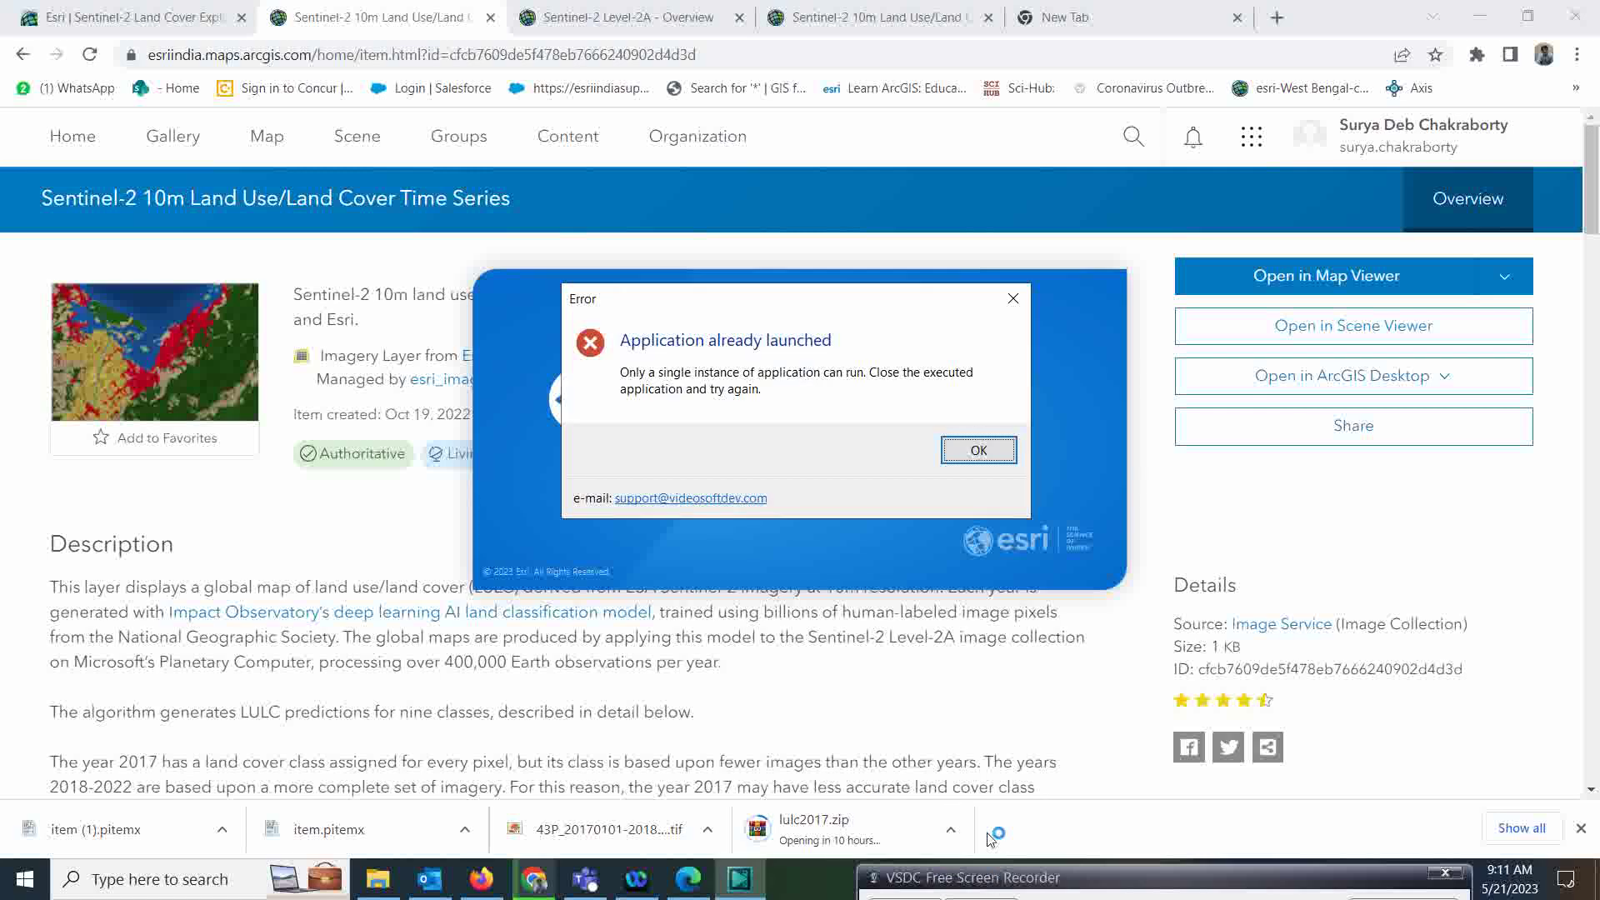
click(974, 452)
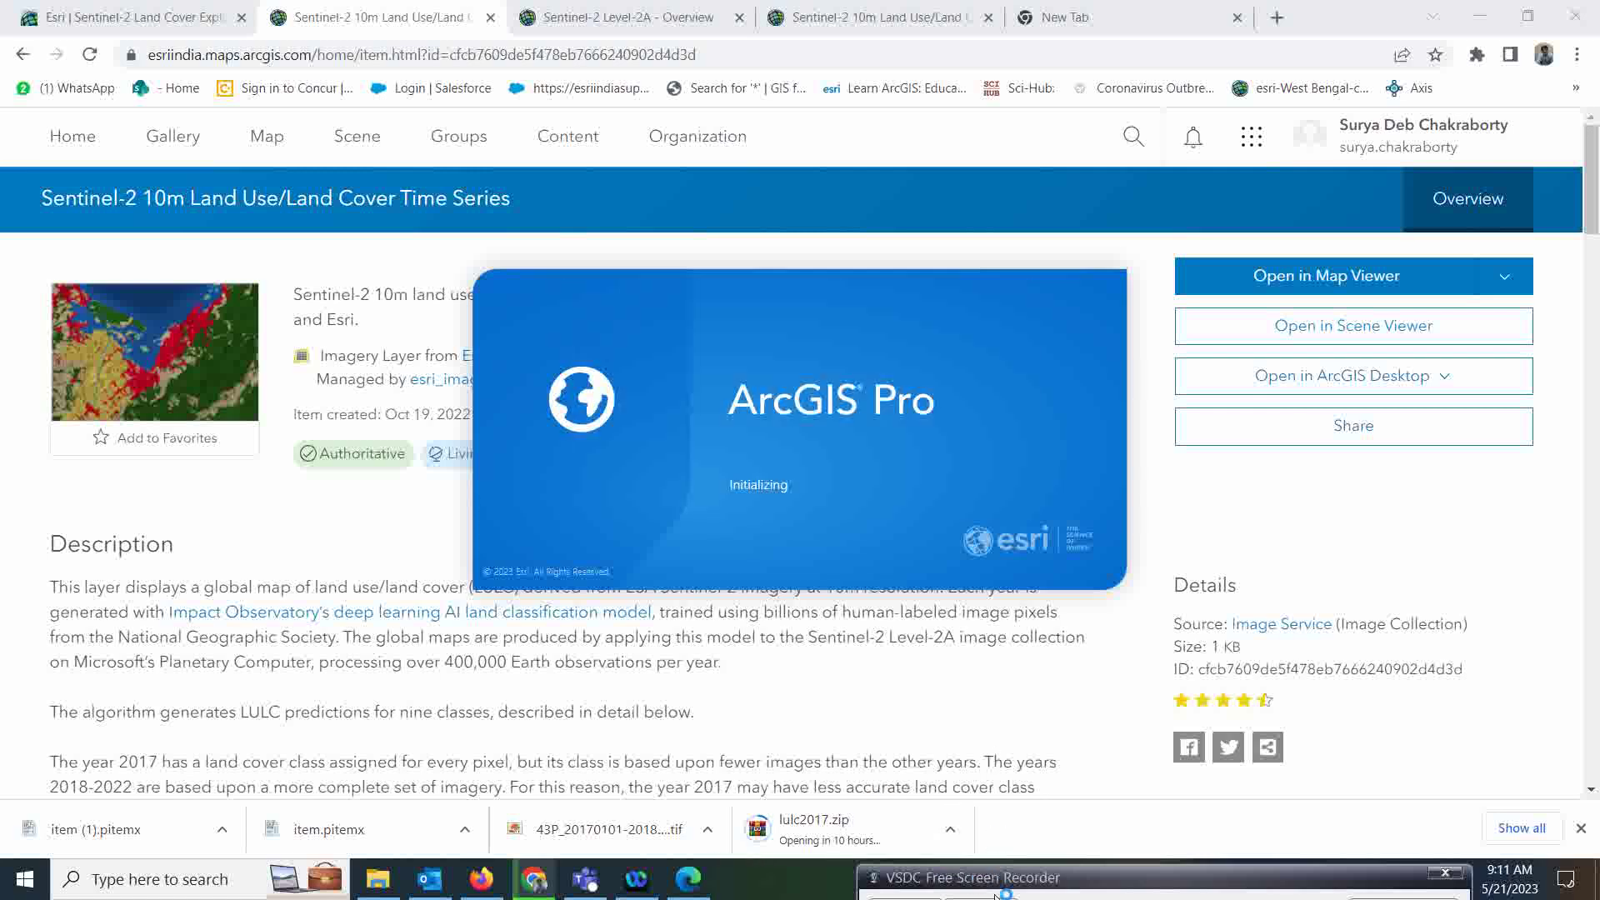
drag(1005, 888, 1017, 890)
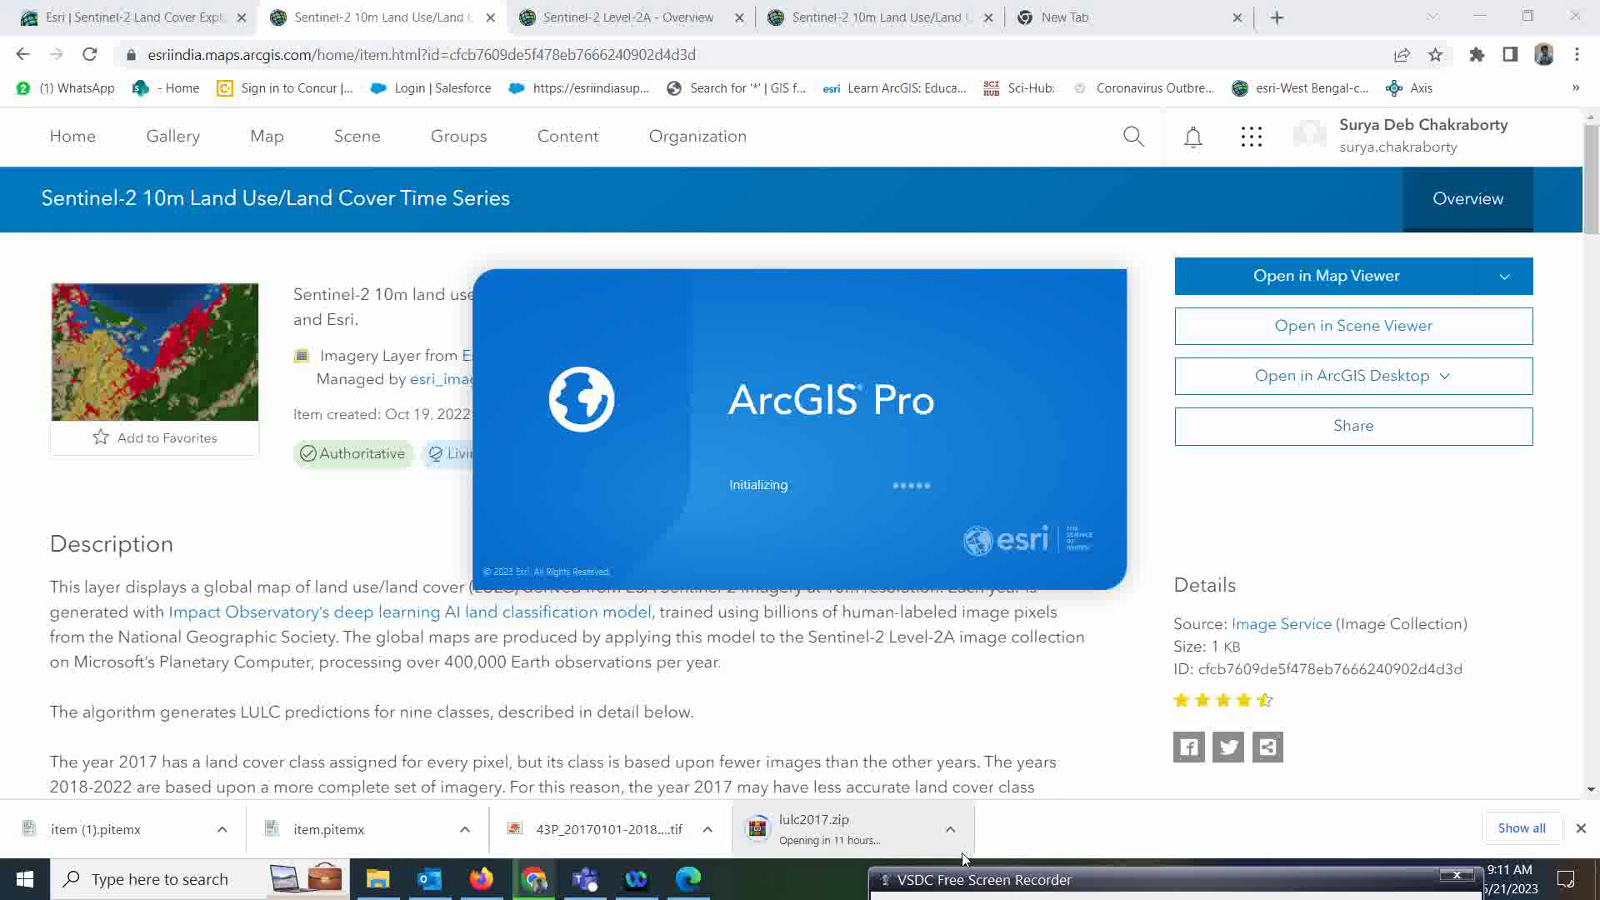
drag(959, 882, 947, 850)
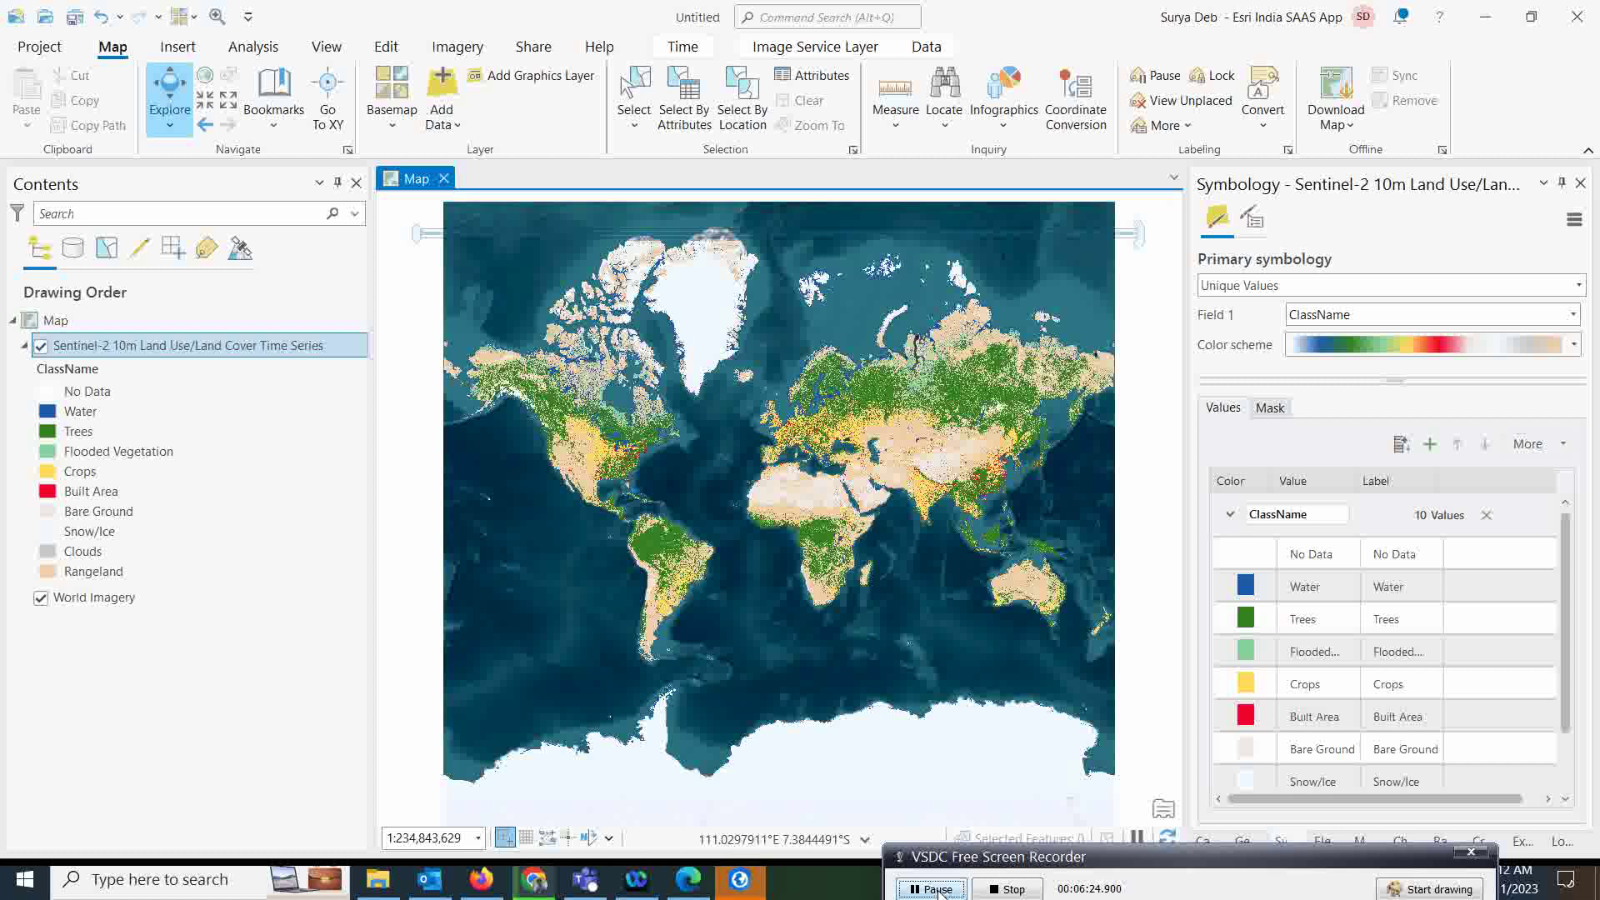
Return to the Sentinel-2 Land Cover Explorer and start the bulk download of all 2017 land cover tiles
click(534, 879)
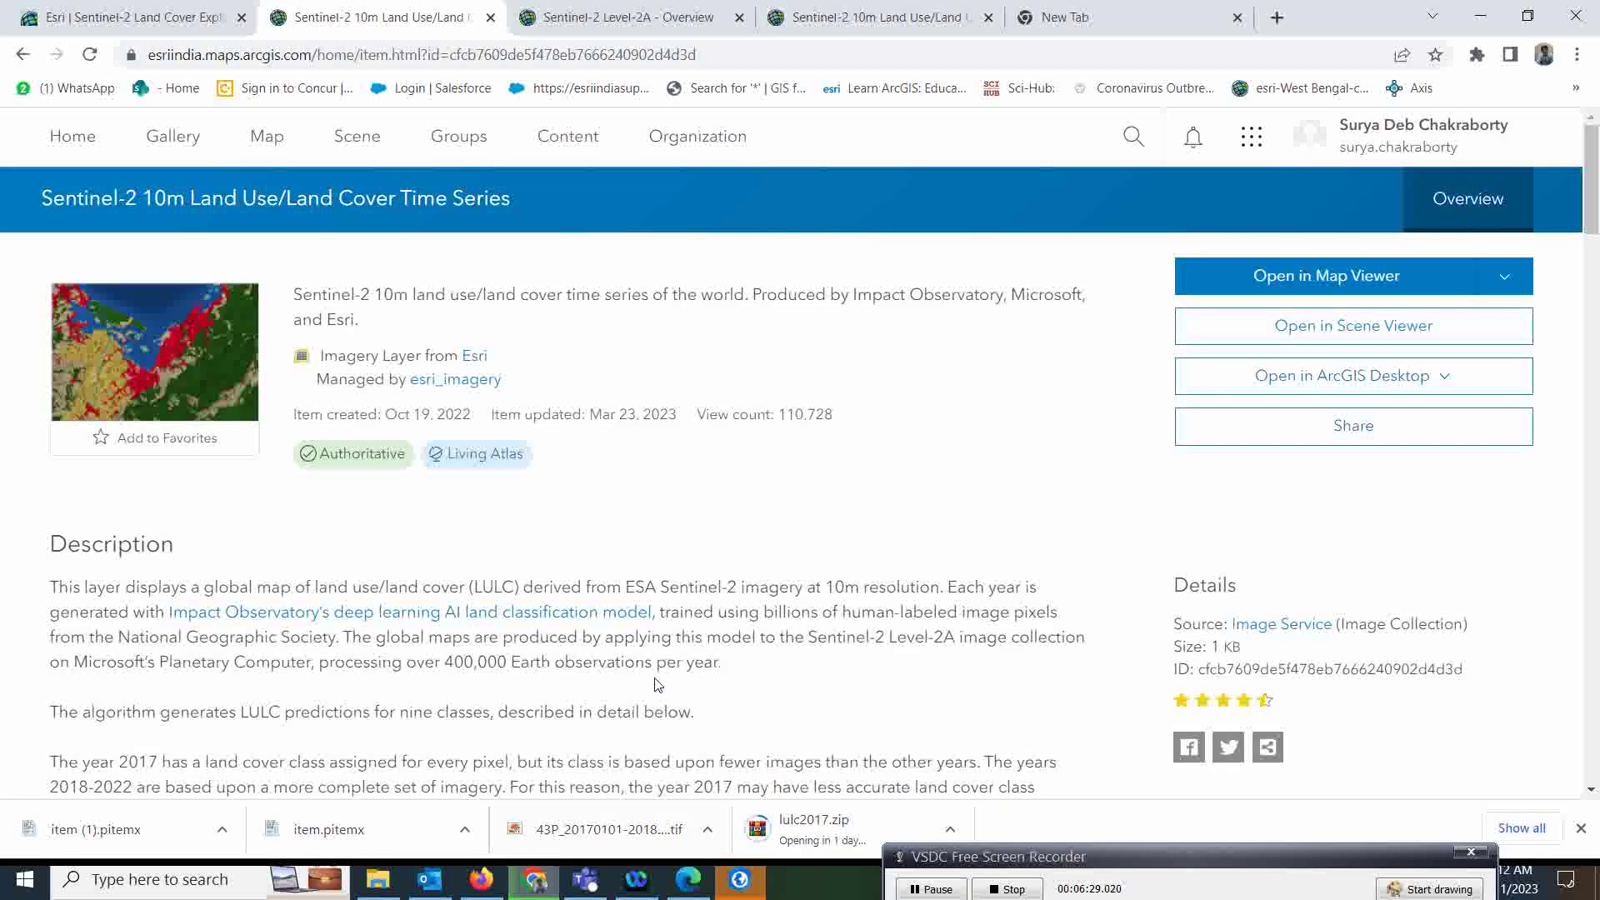
click(554, 9)
click(133, 16)
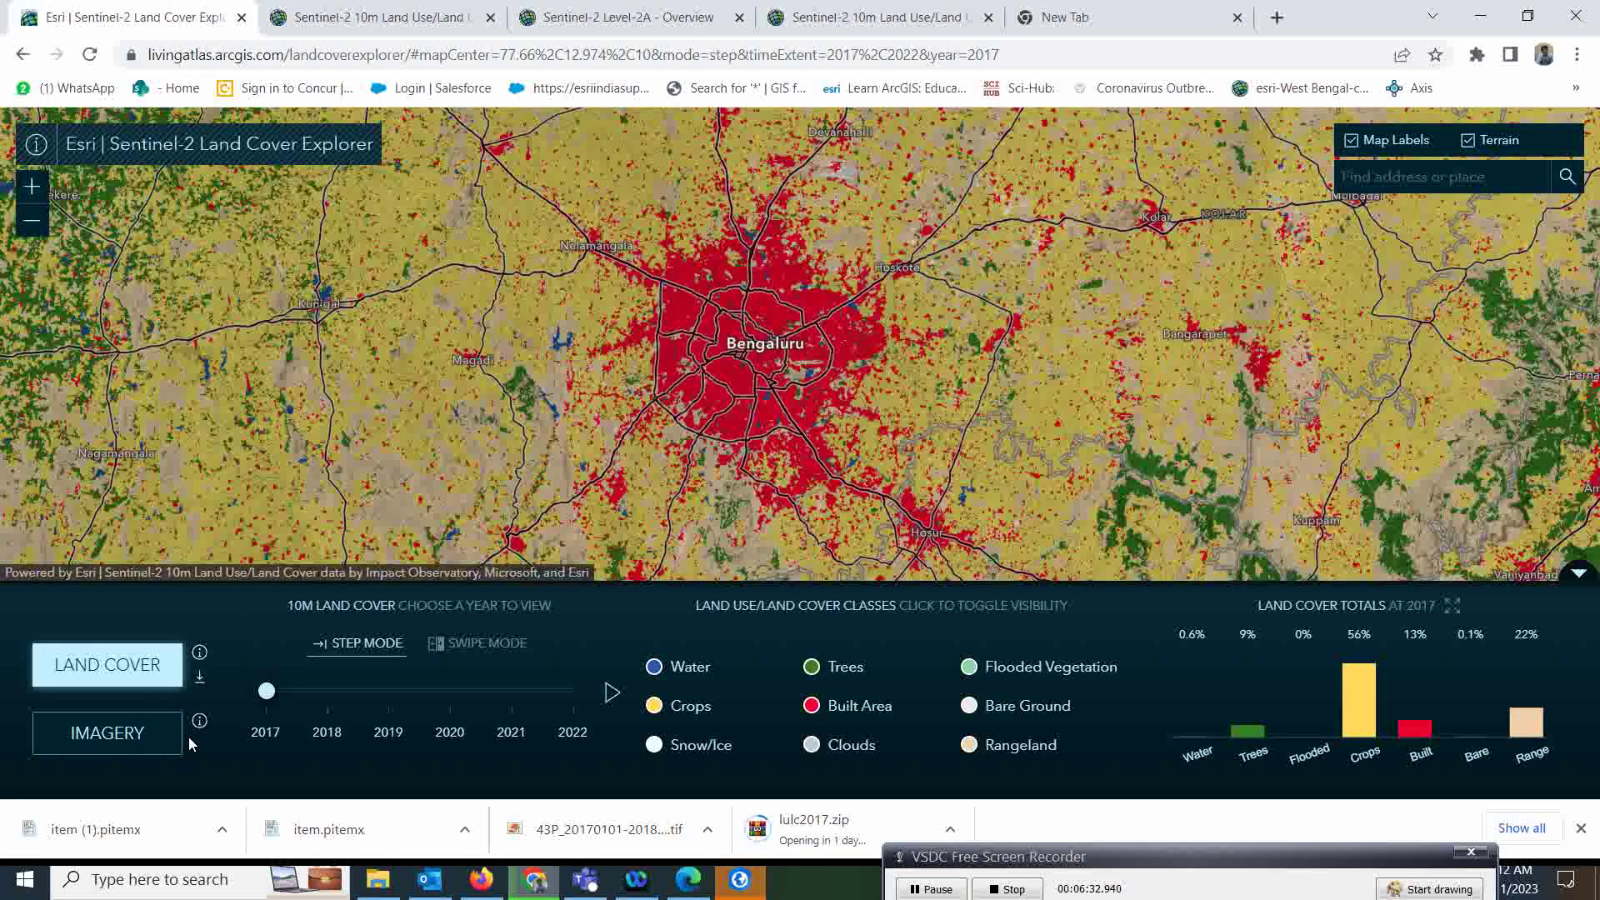
click(200, 682)
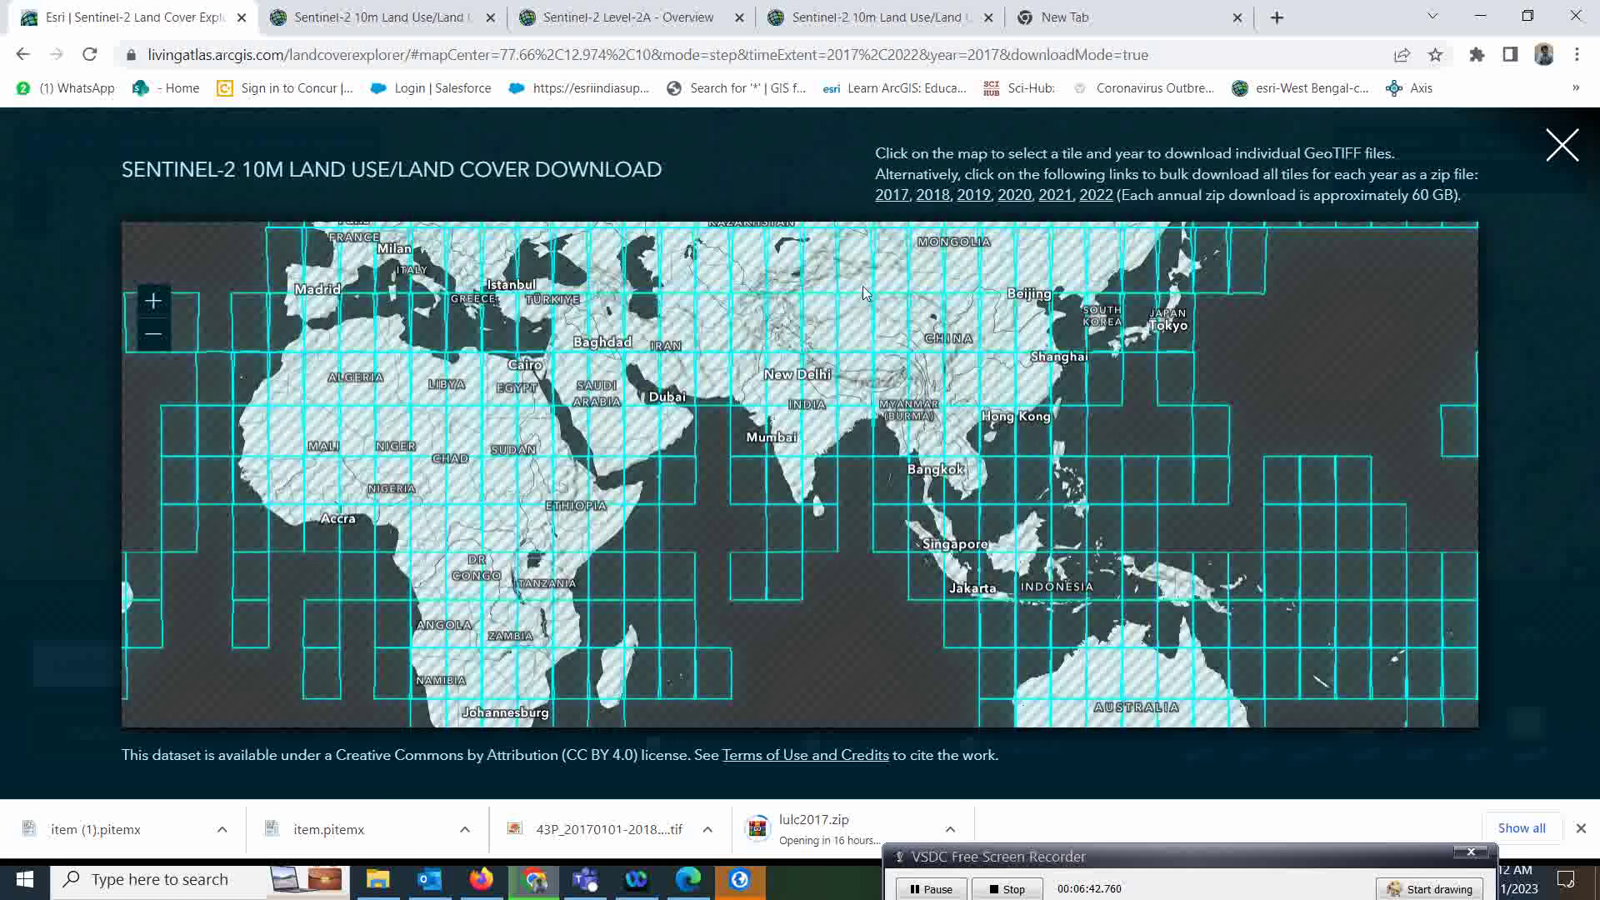
click(888, 196)
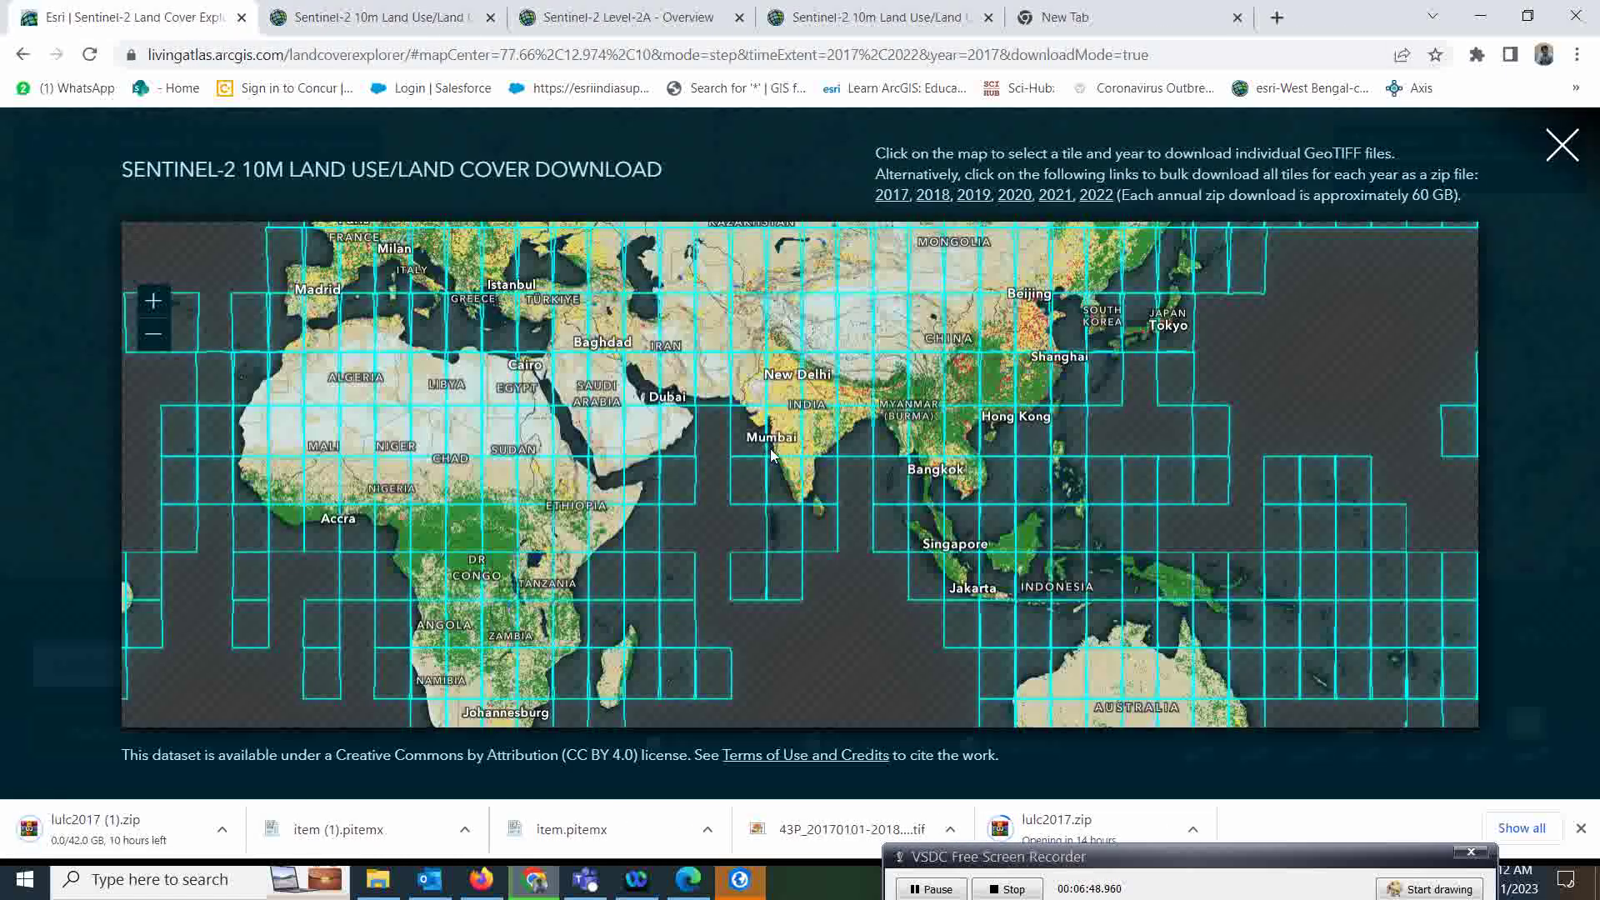
Download the 2017 GeoTIFF for the map tile covering Bengaluru and pause the lulc2017 (1).zip download
scroll(771, 452, up, 5)
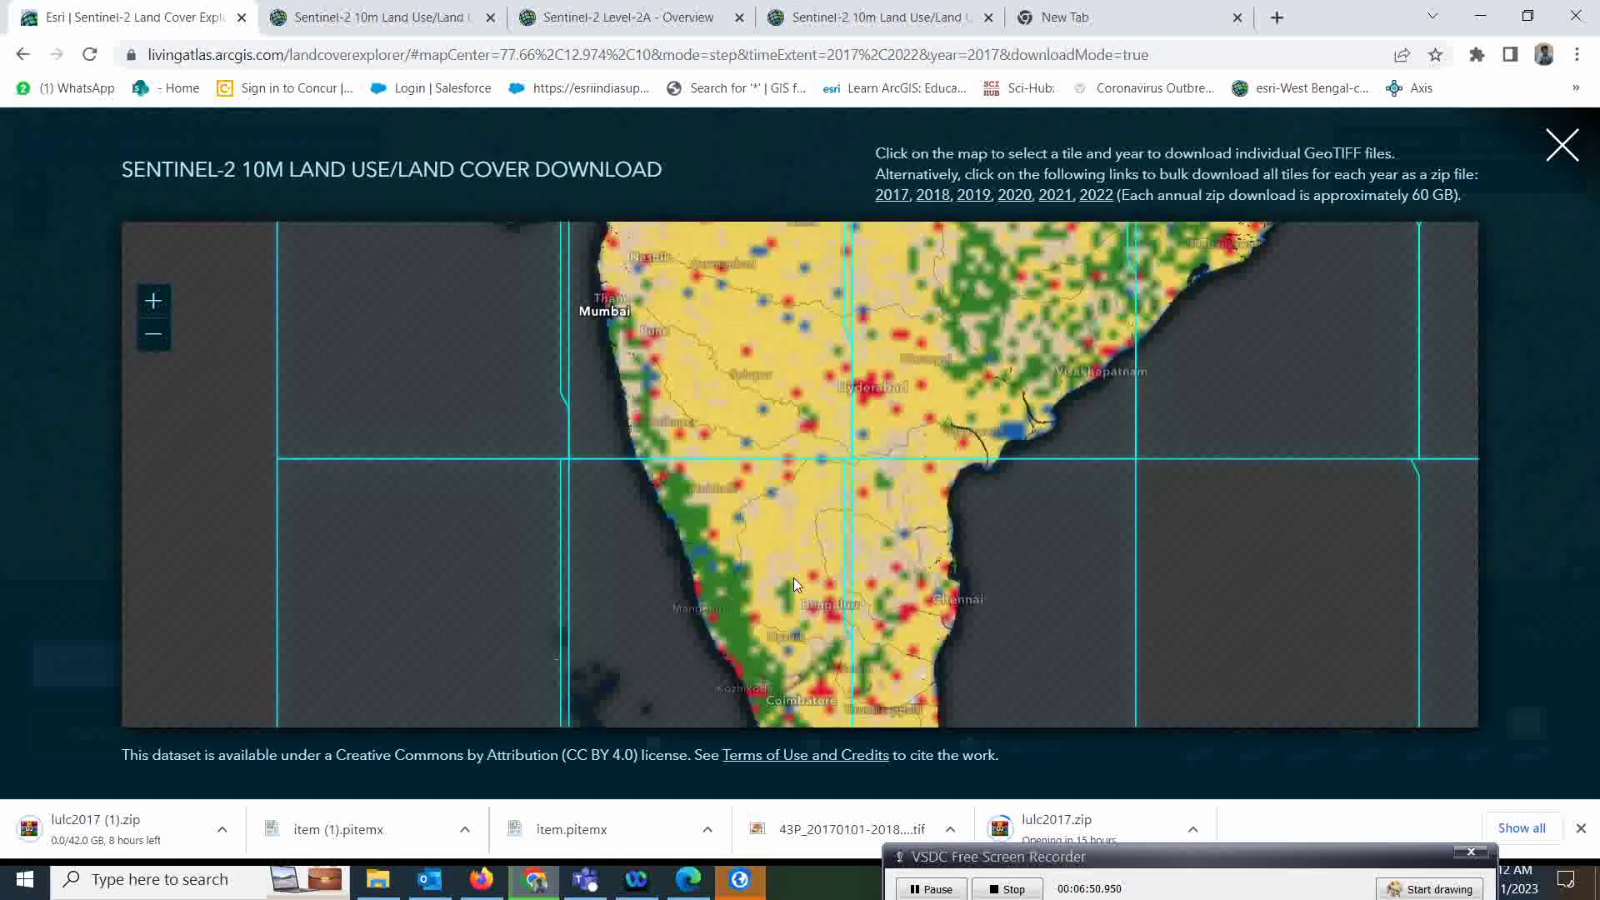
scroll(798, 567, up, 3)
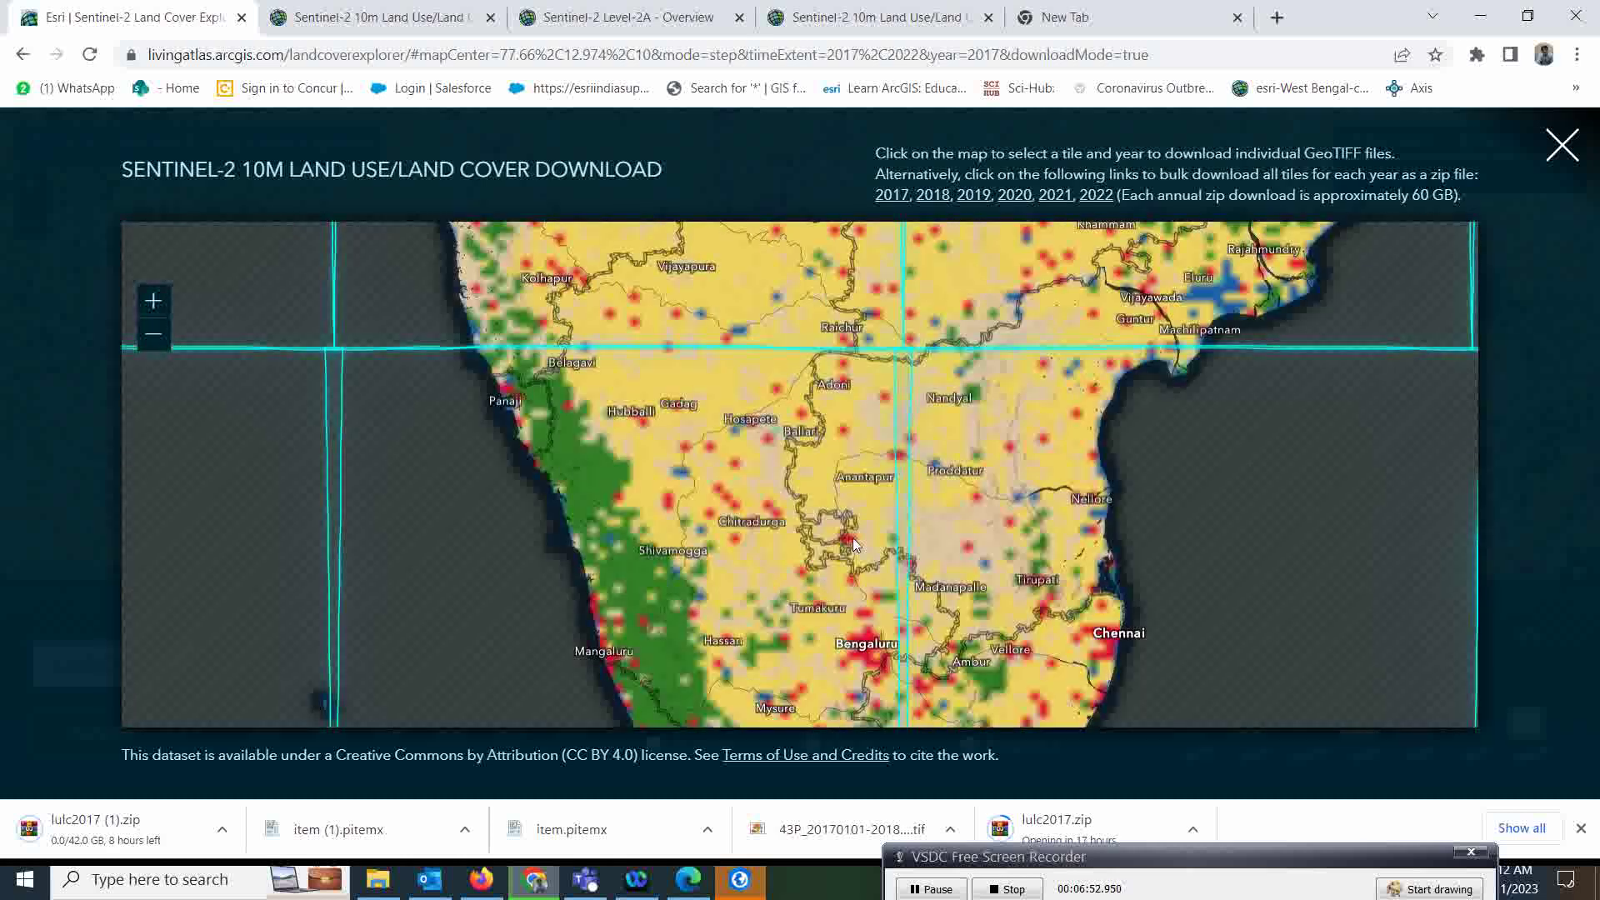
scroll(839, 613, up, 2)
scroll(845, 523, up, 2)
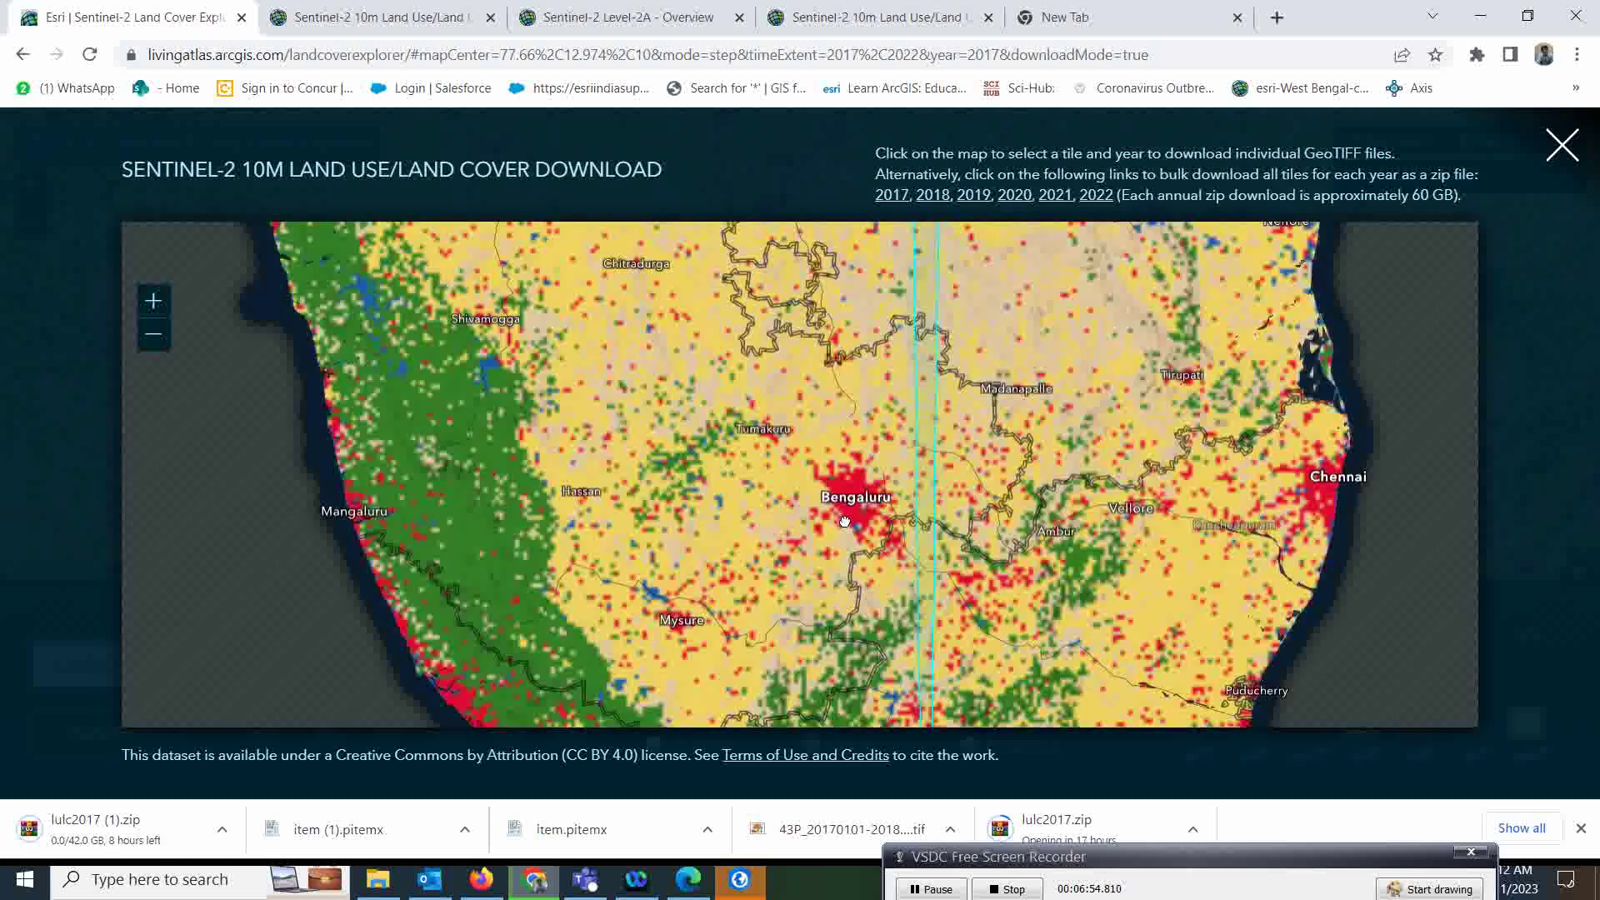
scroll(848, 492, down, 2)
scroll(855, 447, down, 2)
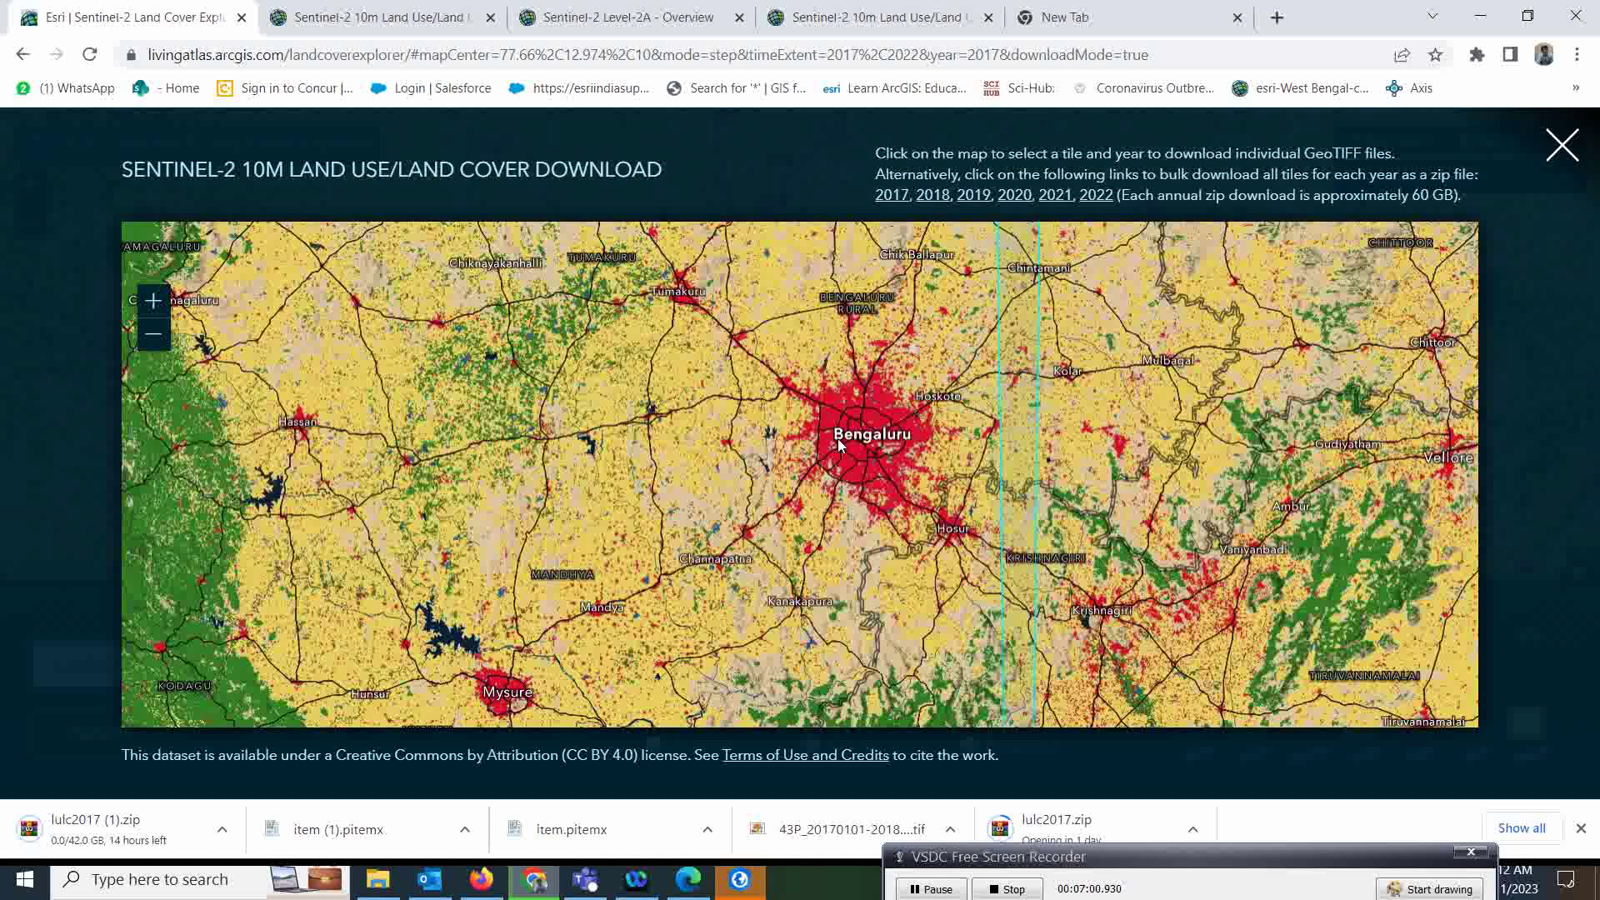
click(838, 438)
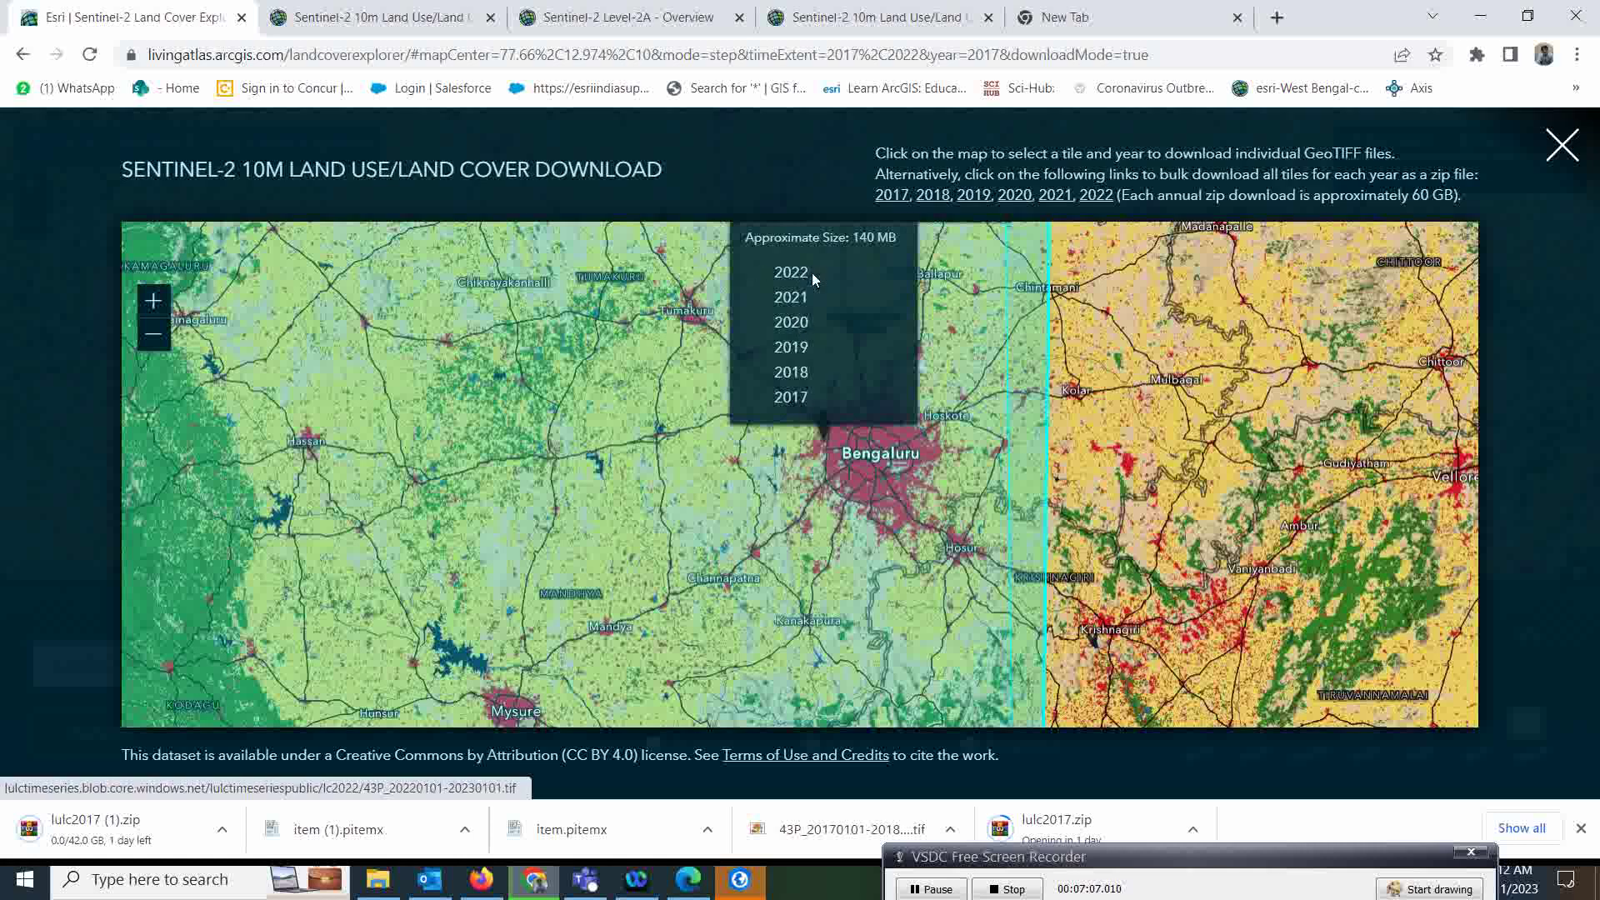
click(800, 404)
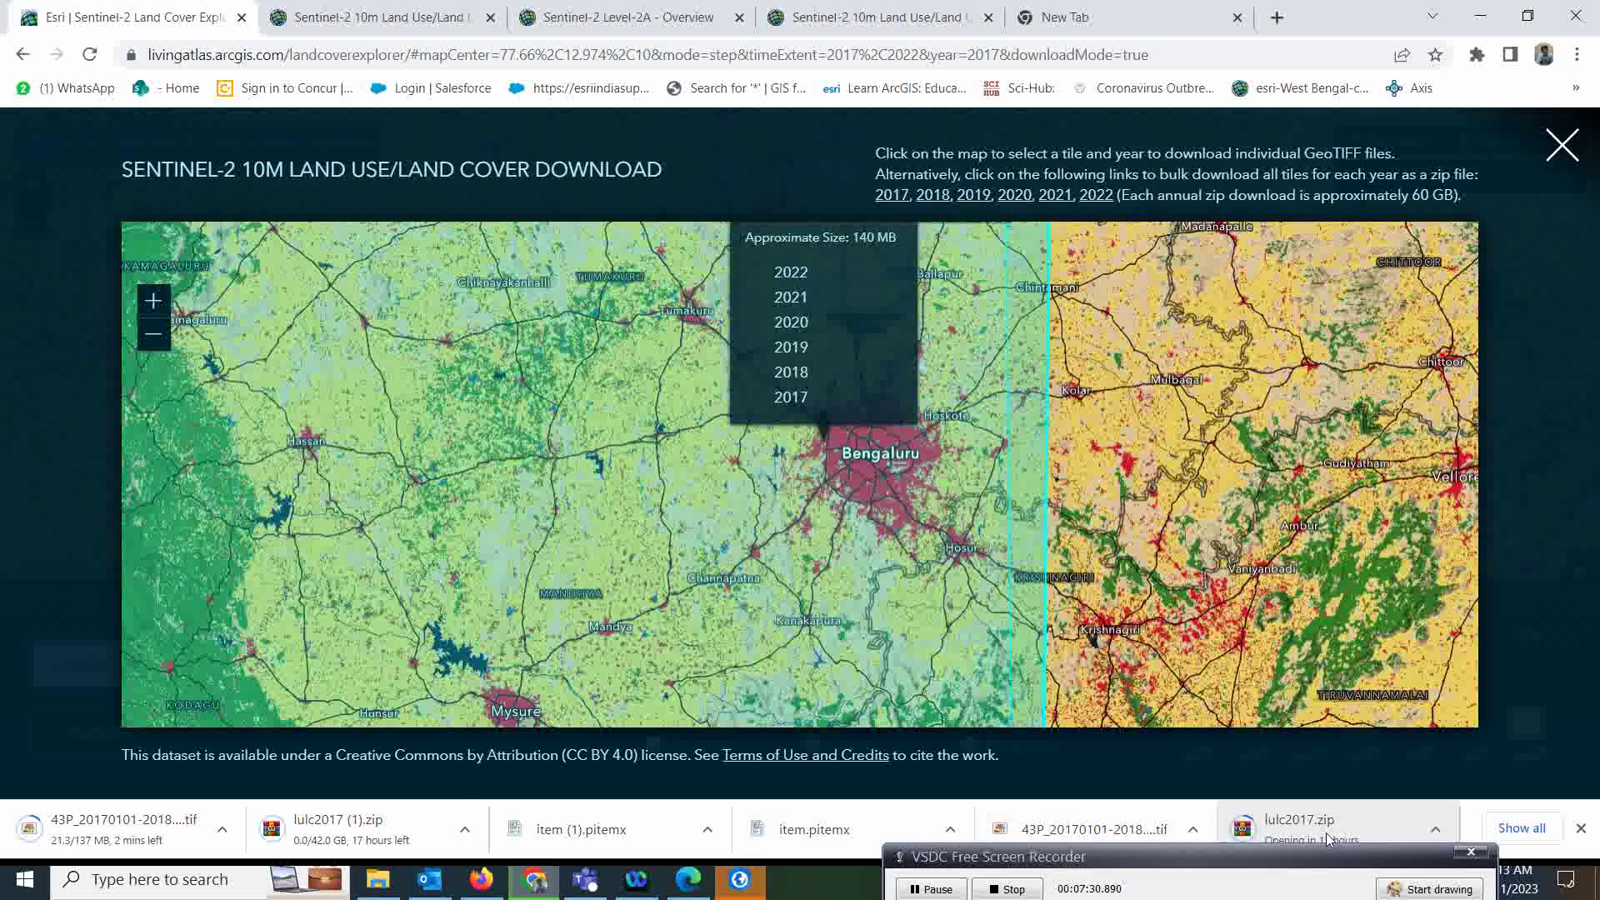
click(465, 829)
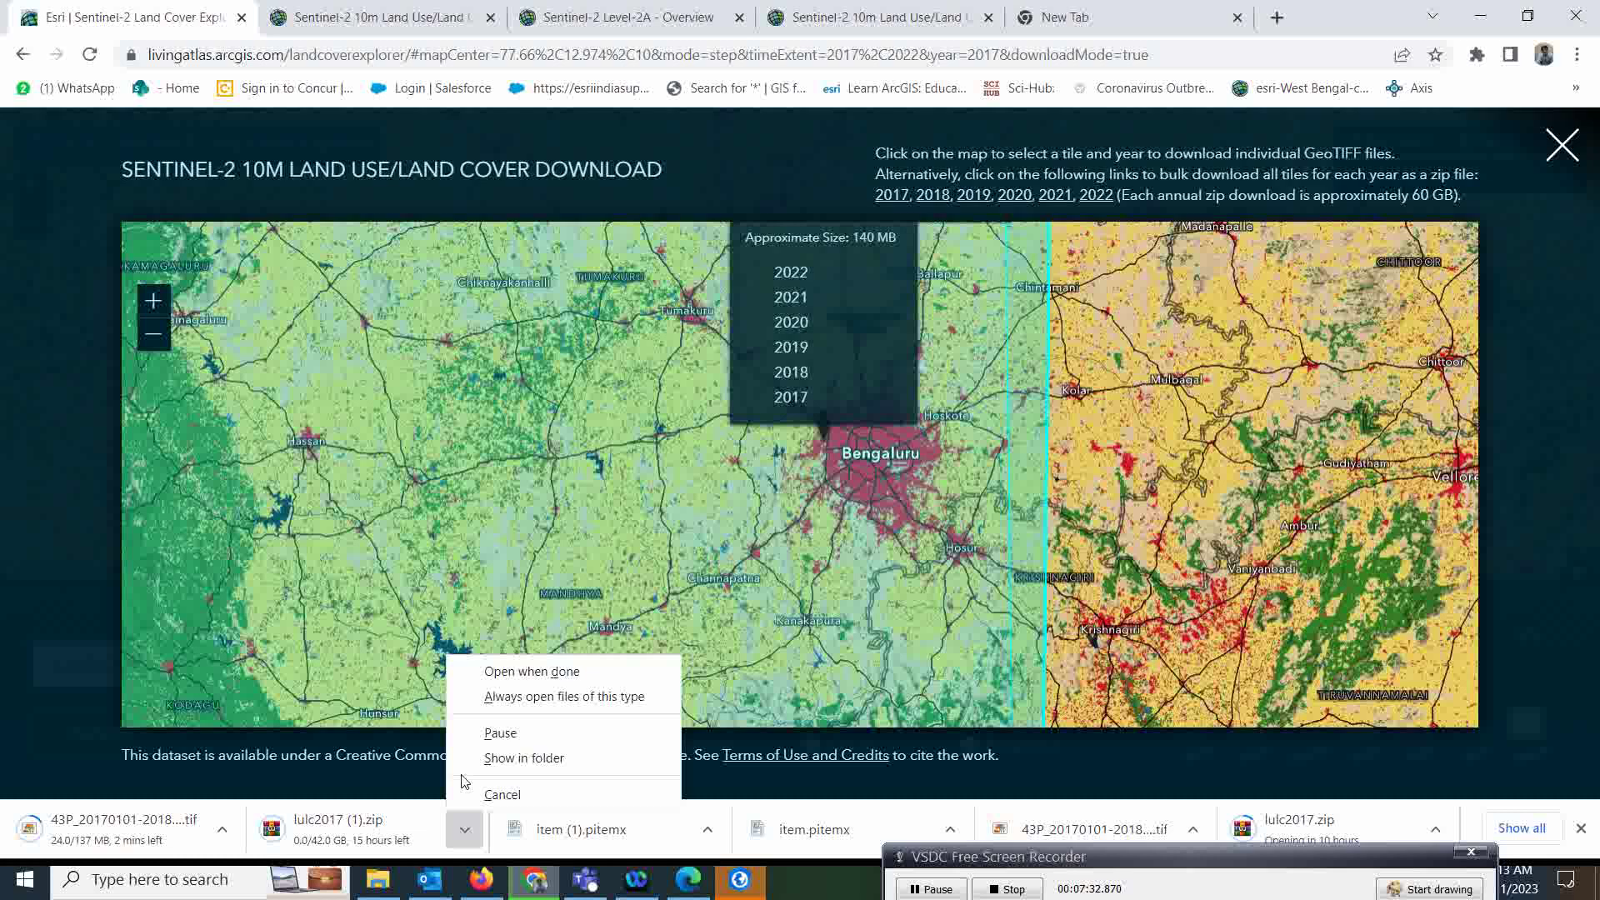
click(500, 733)
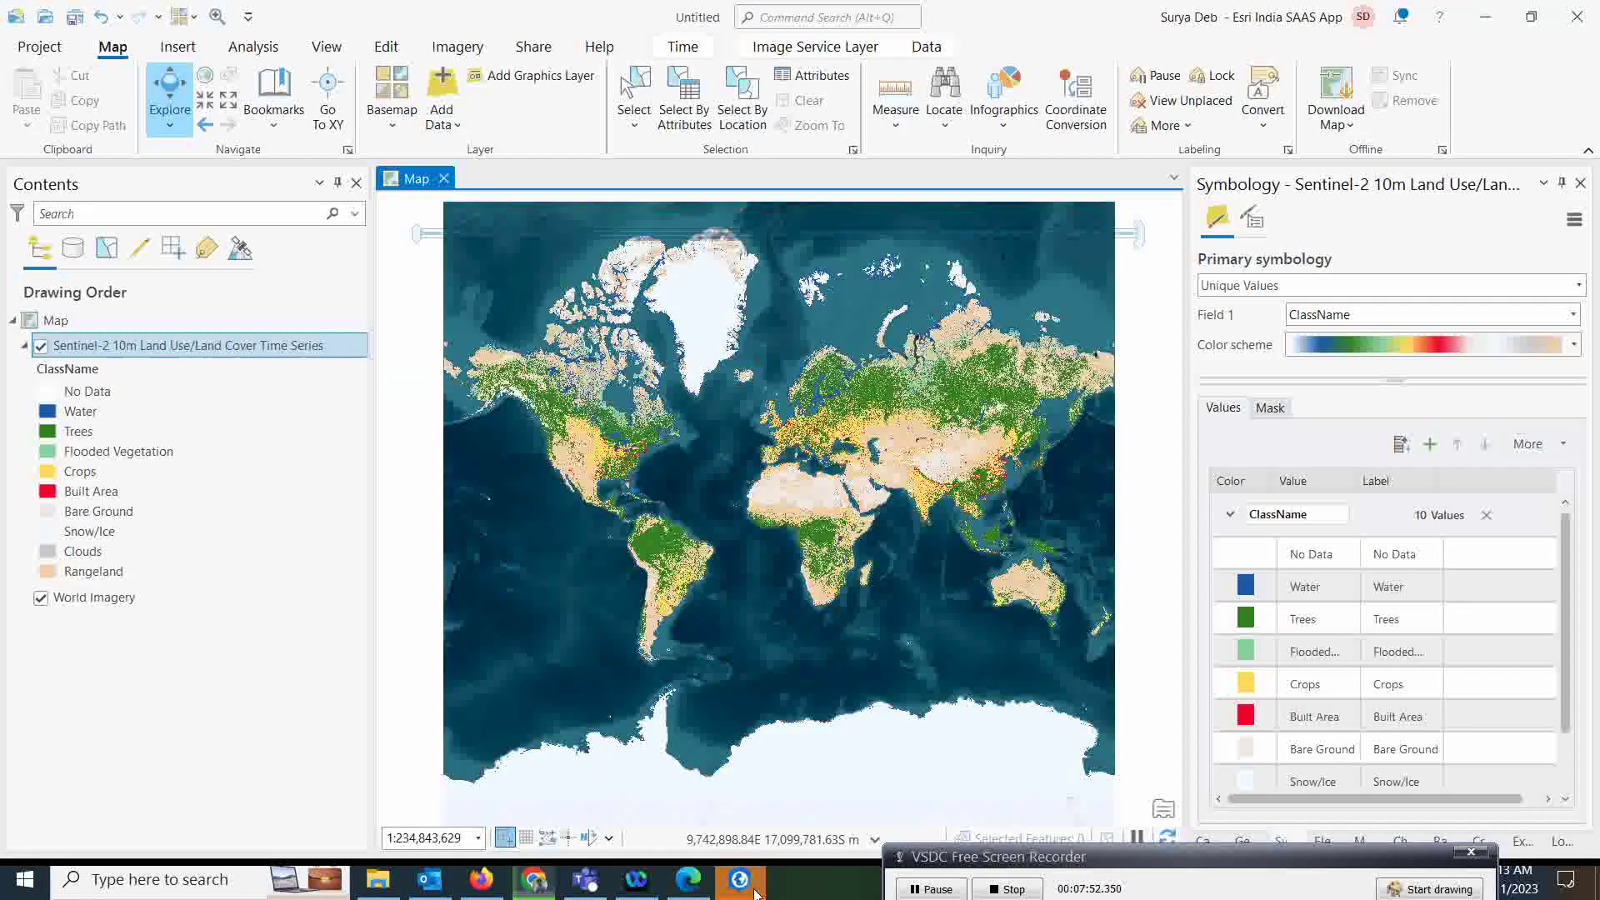
Switch to ArcGIS Pro and locate Bangalore on the map
click(740, 880)
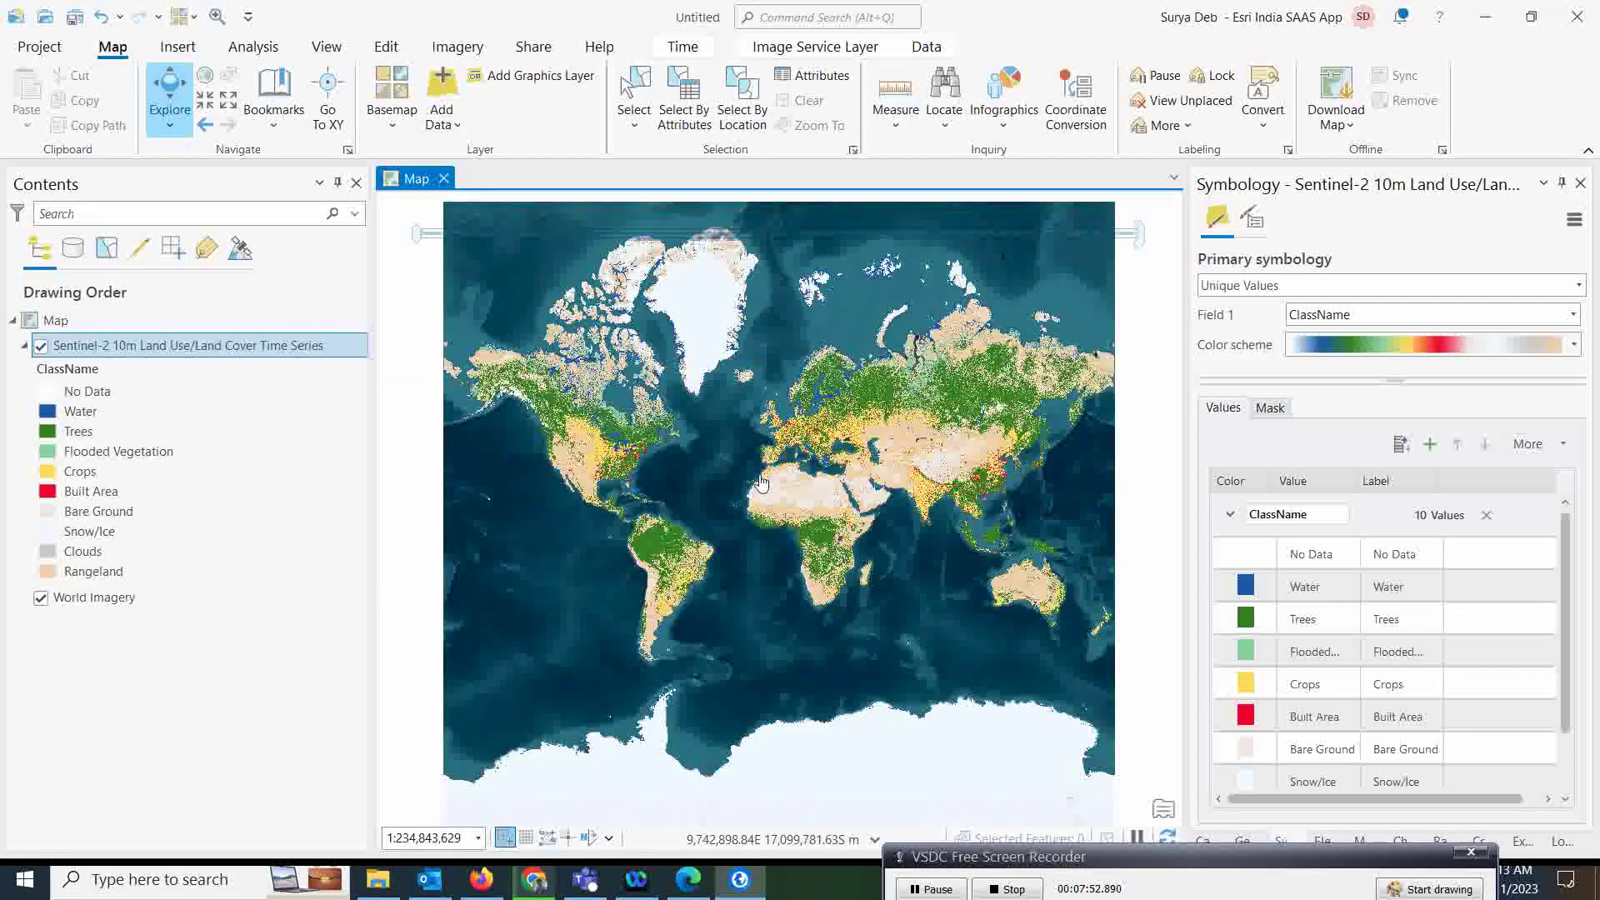
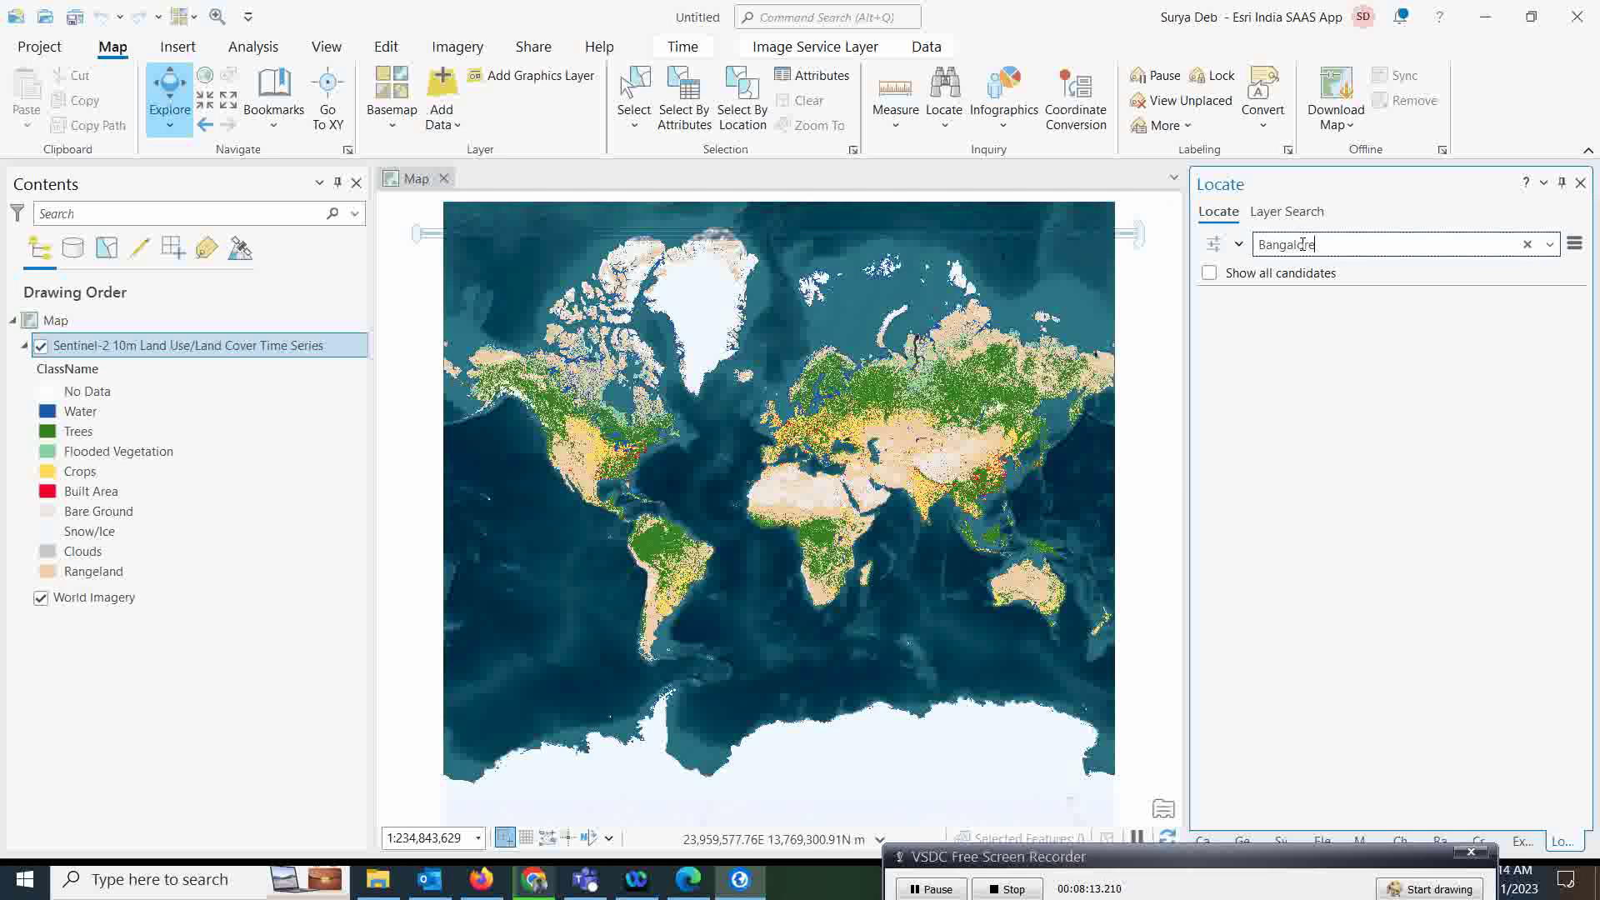
key(Return)
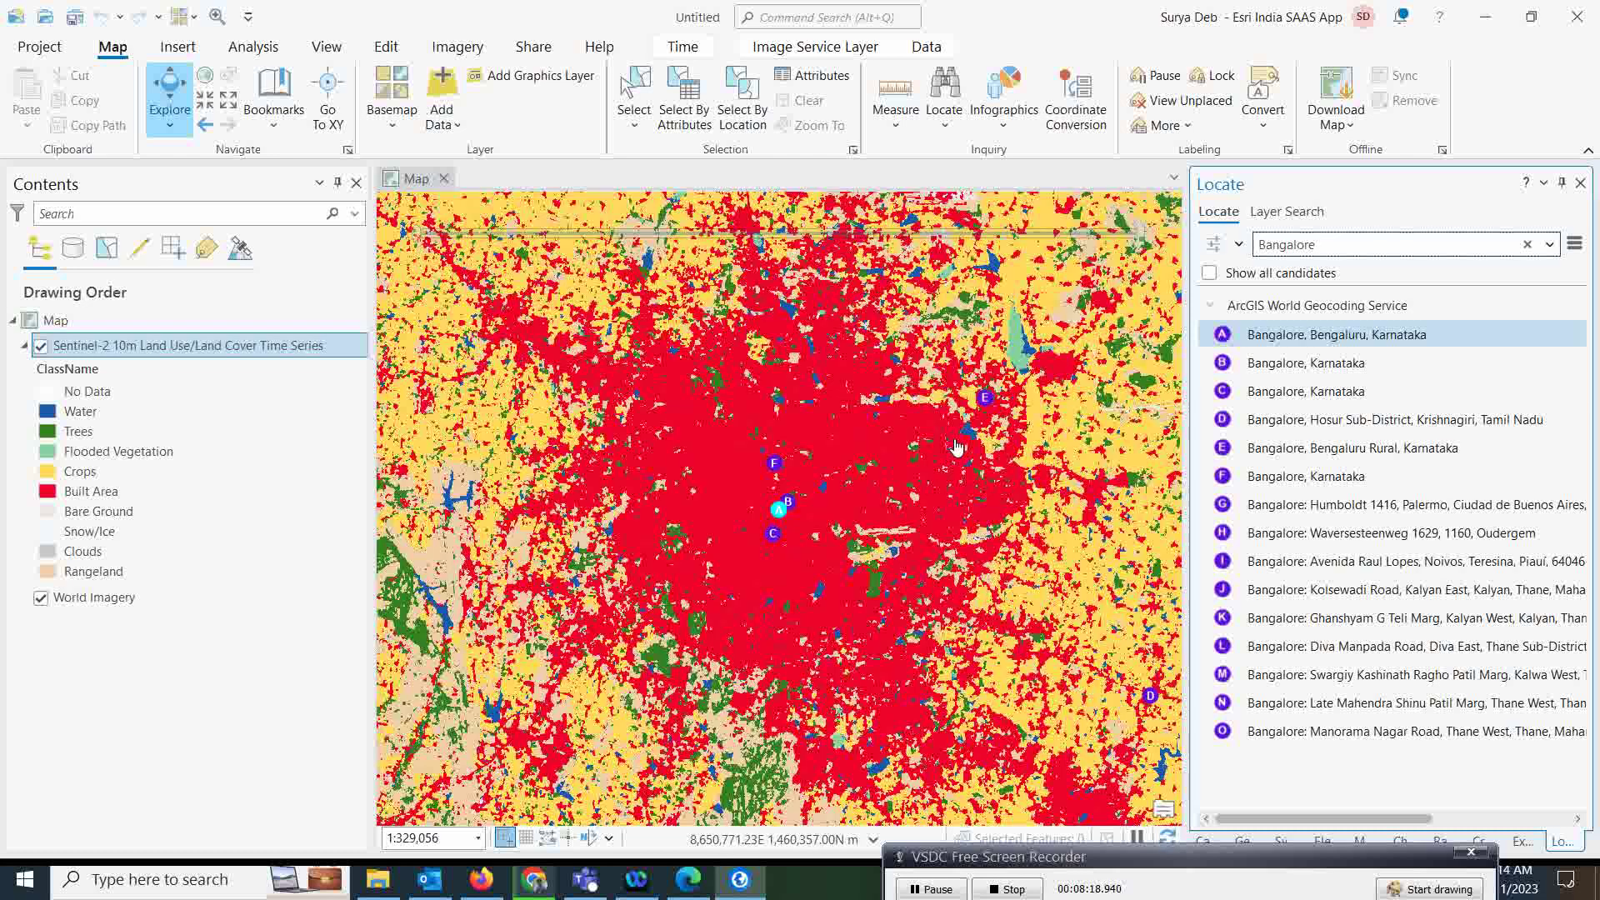
Add Bangalore_ext_bound.shp from the PhD_2016_final folder to the map and symbolize its polygon with the unfilled Black Outline symbol
click(442, 108)
key(Escape)
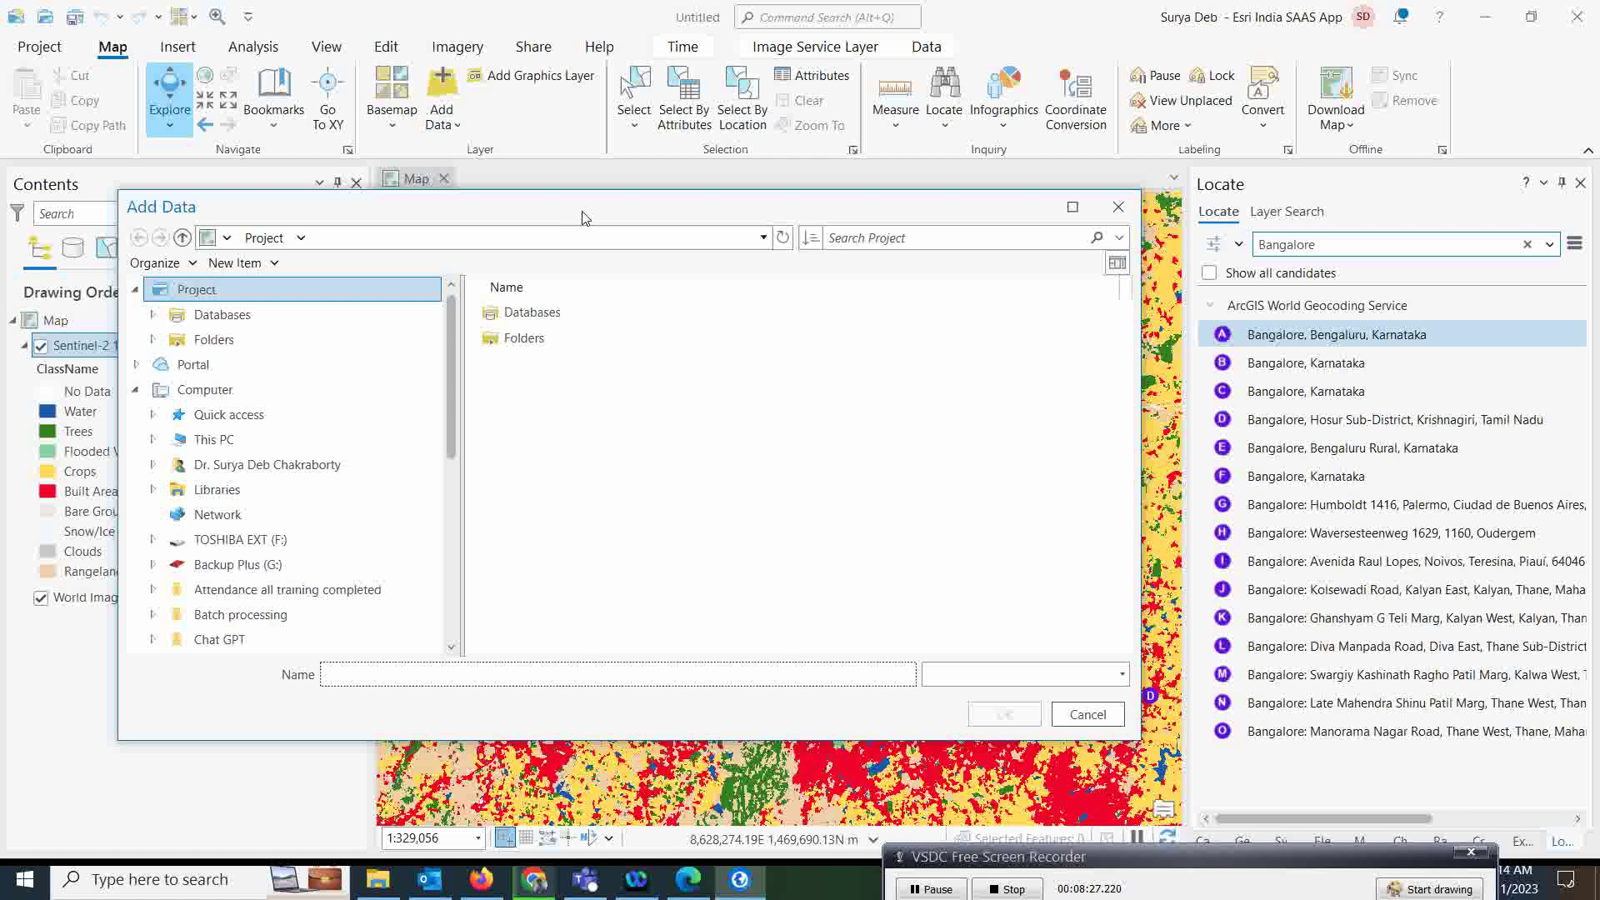
drag(583, 217, 525, 224)
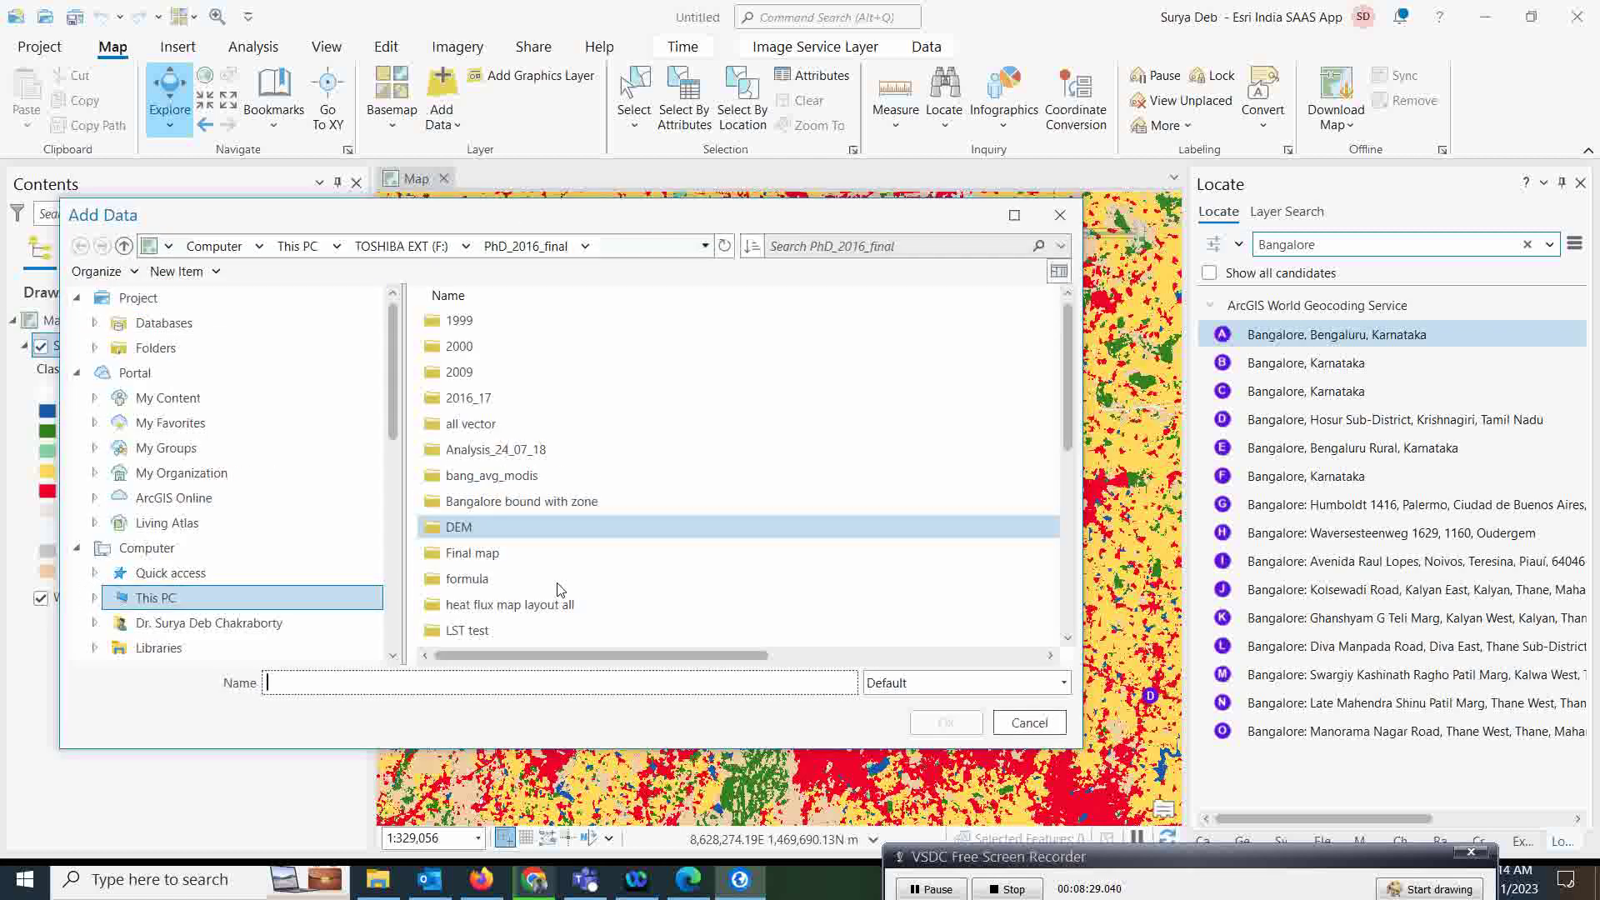
scroll(535, 540, down, 5)
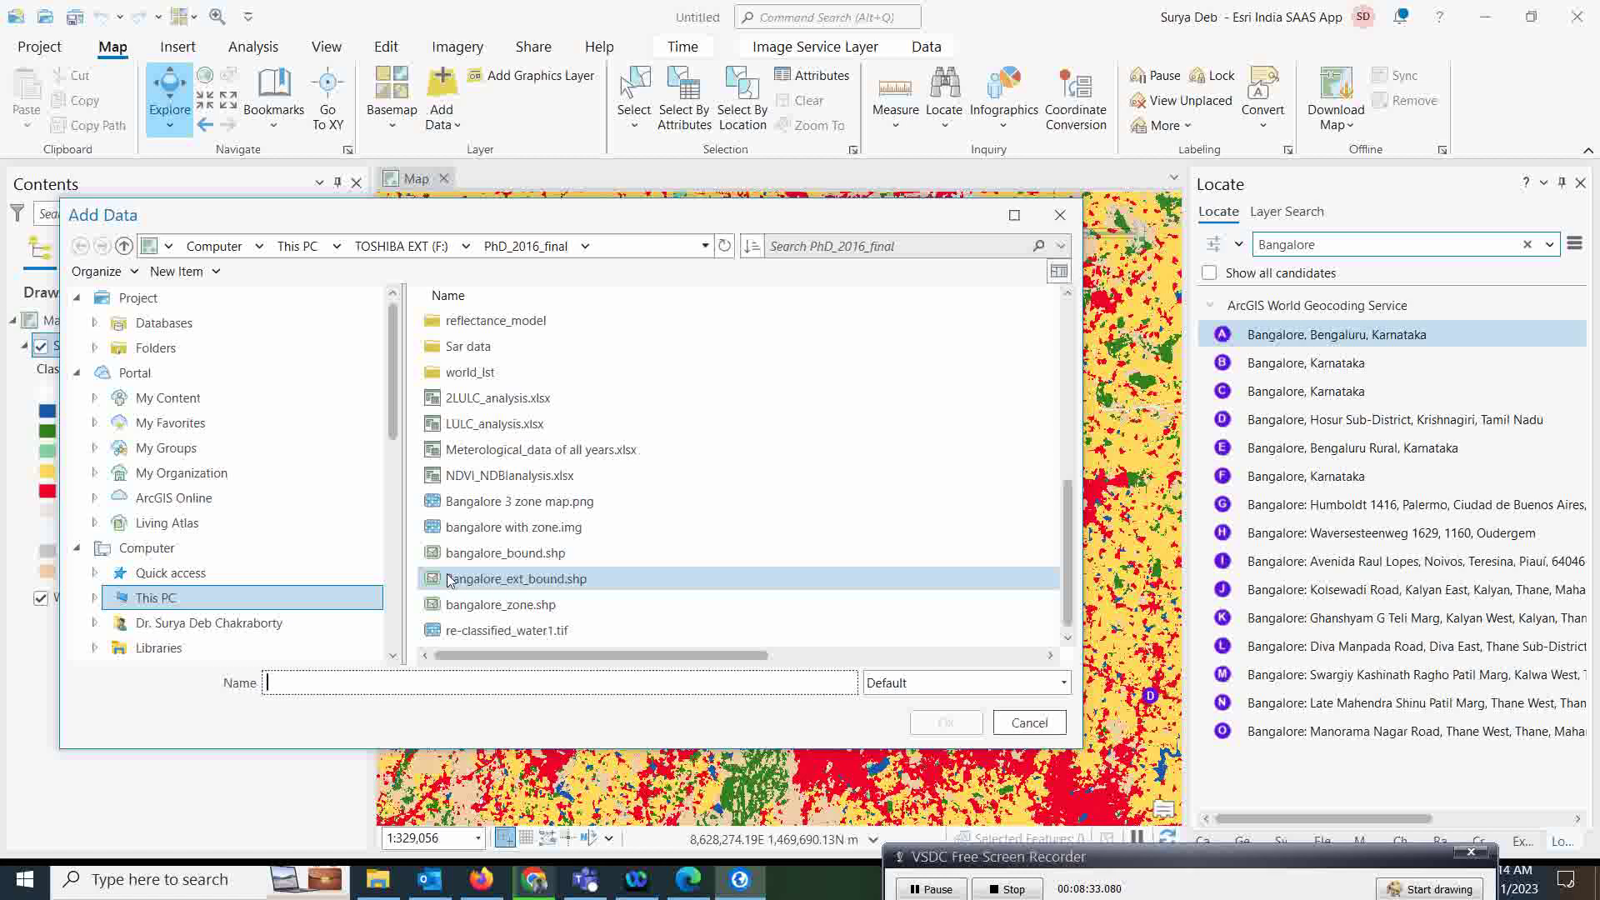
click(494, 583)
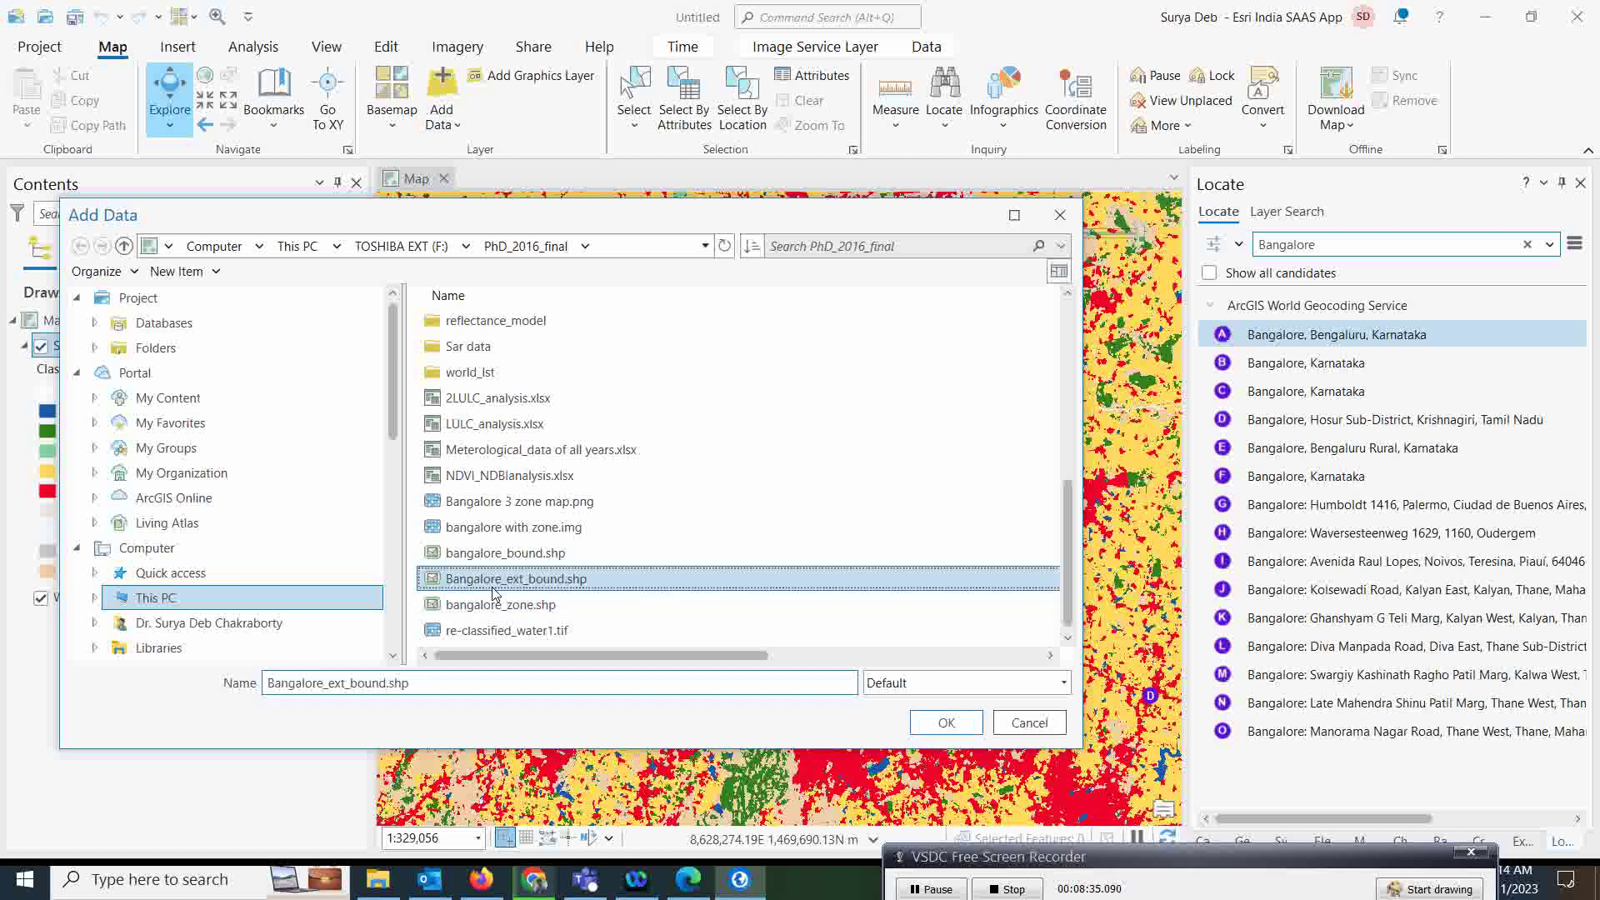
click(939, 725)
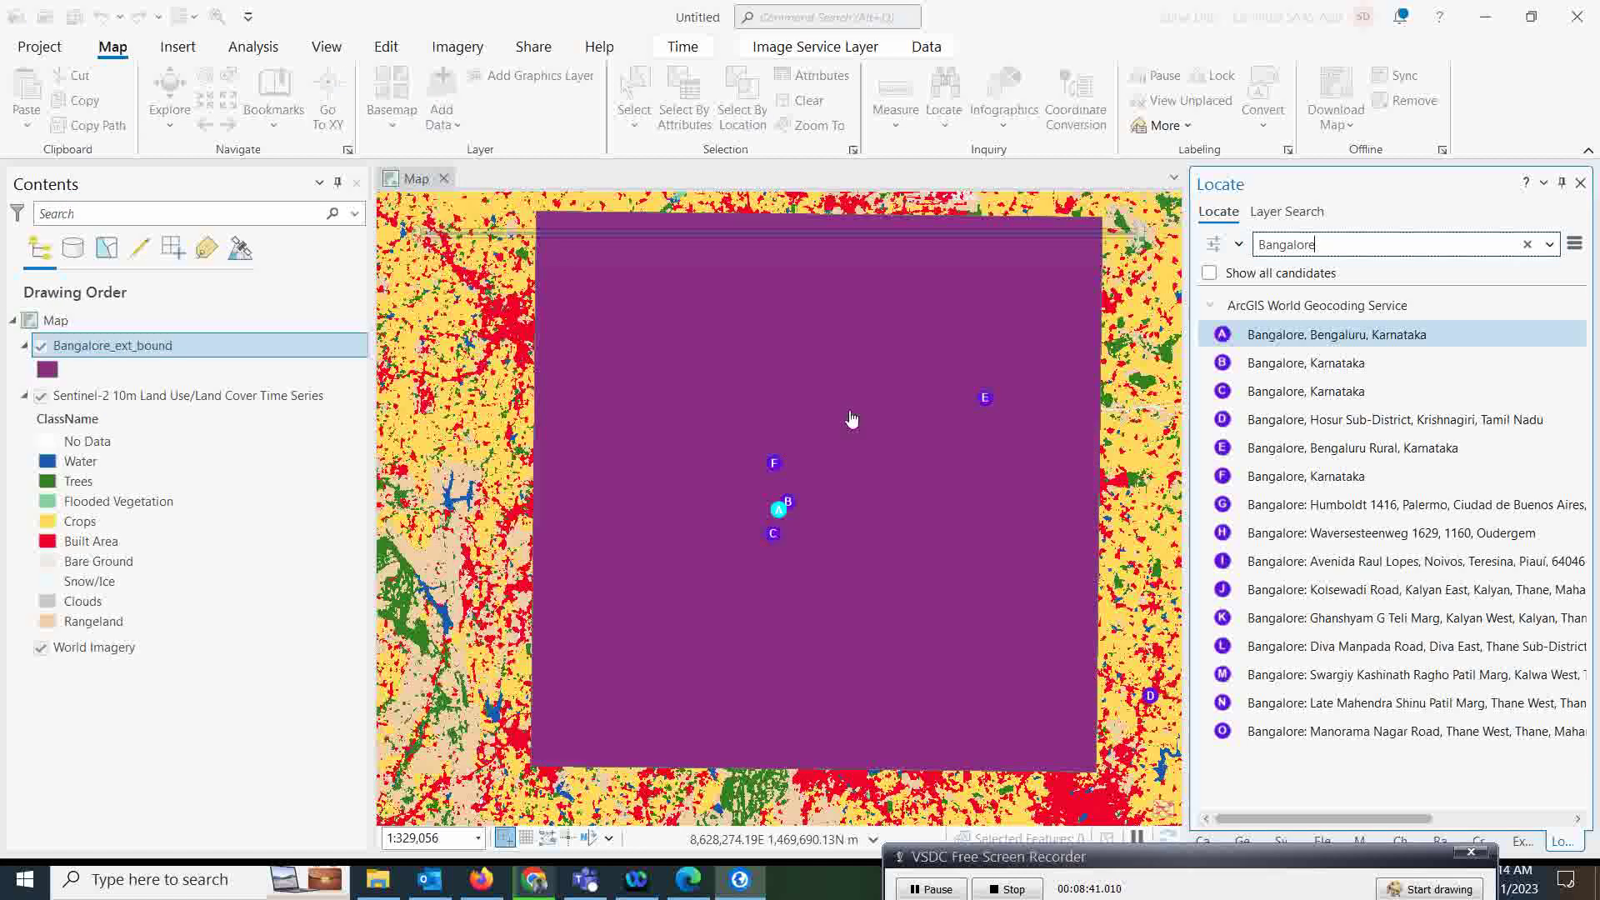
click(46, 372)
click(1334, 393)
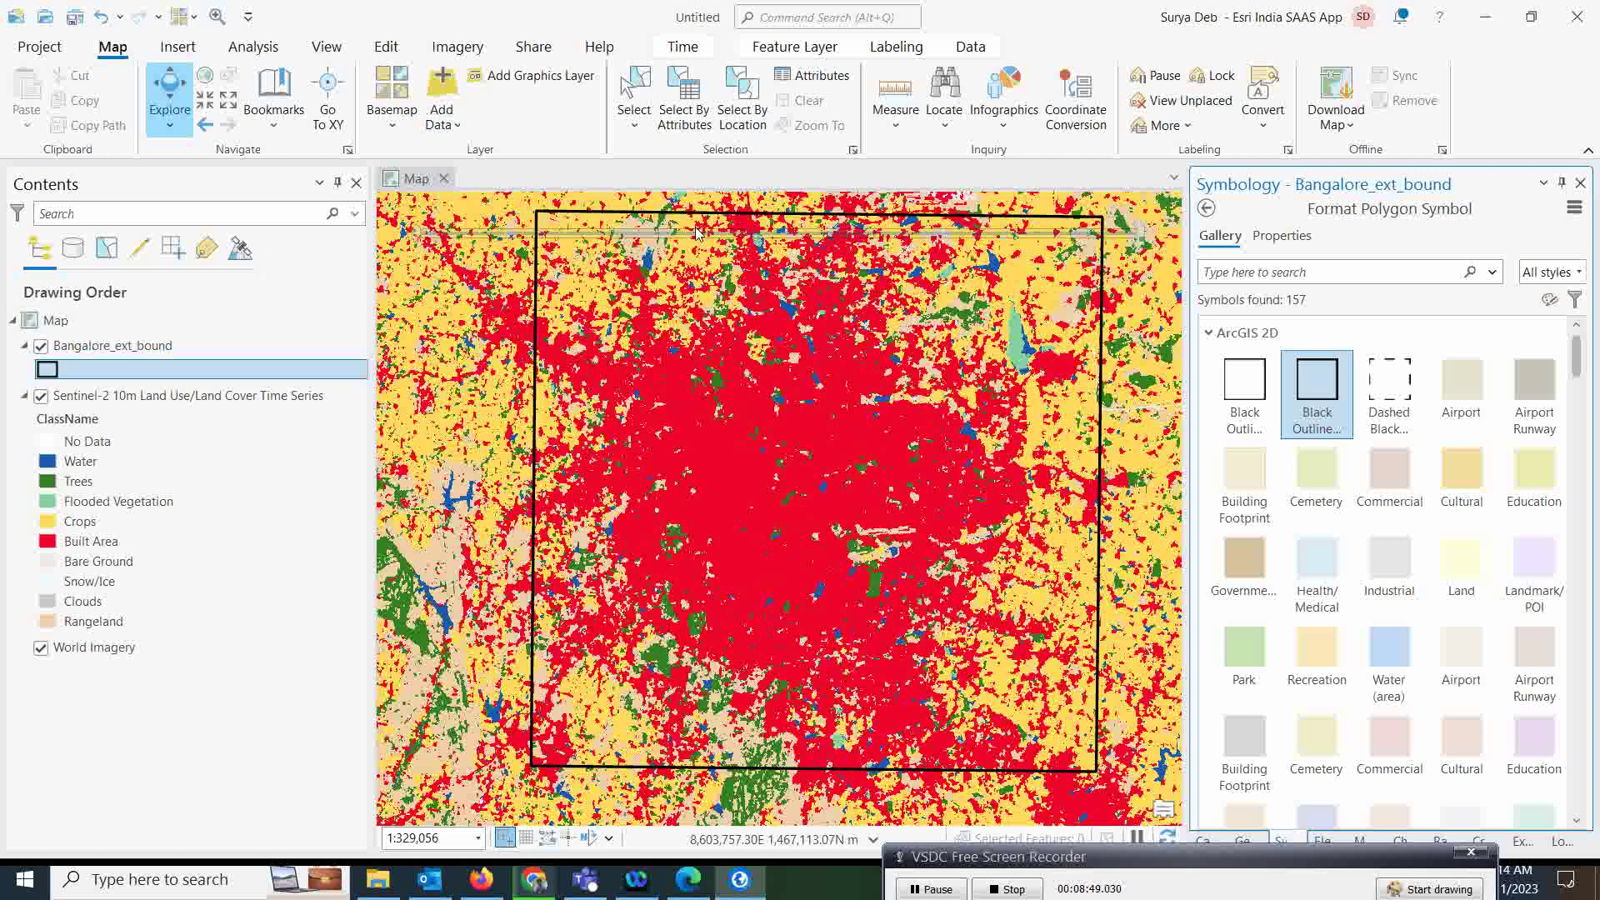
Select the Sentinel-2 10m Land Use/Land Cover Time Series layer and search the raster functions for clip
click(136, 403)
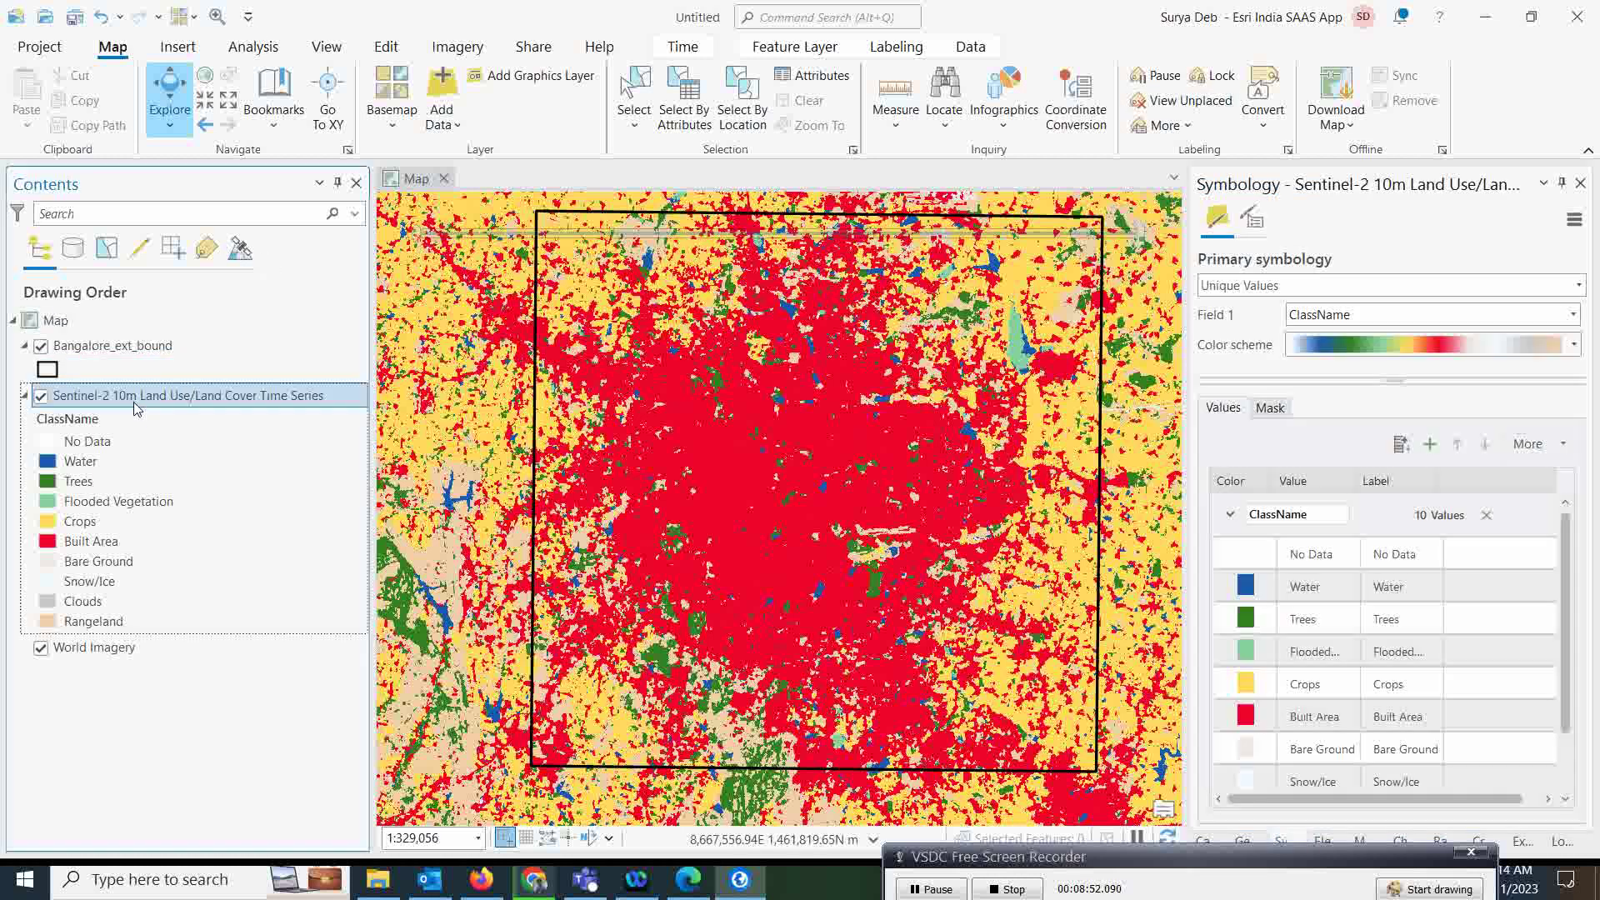
click(476, 51)
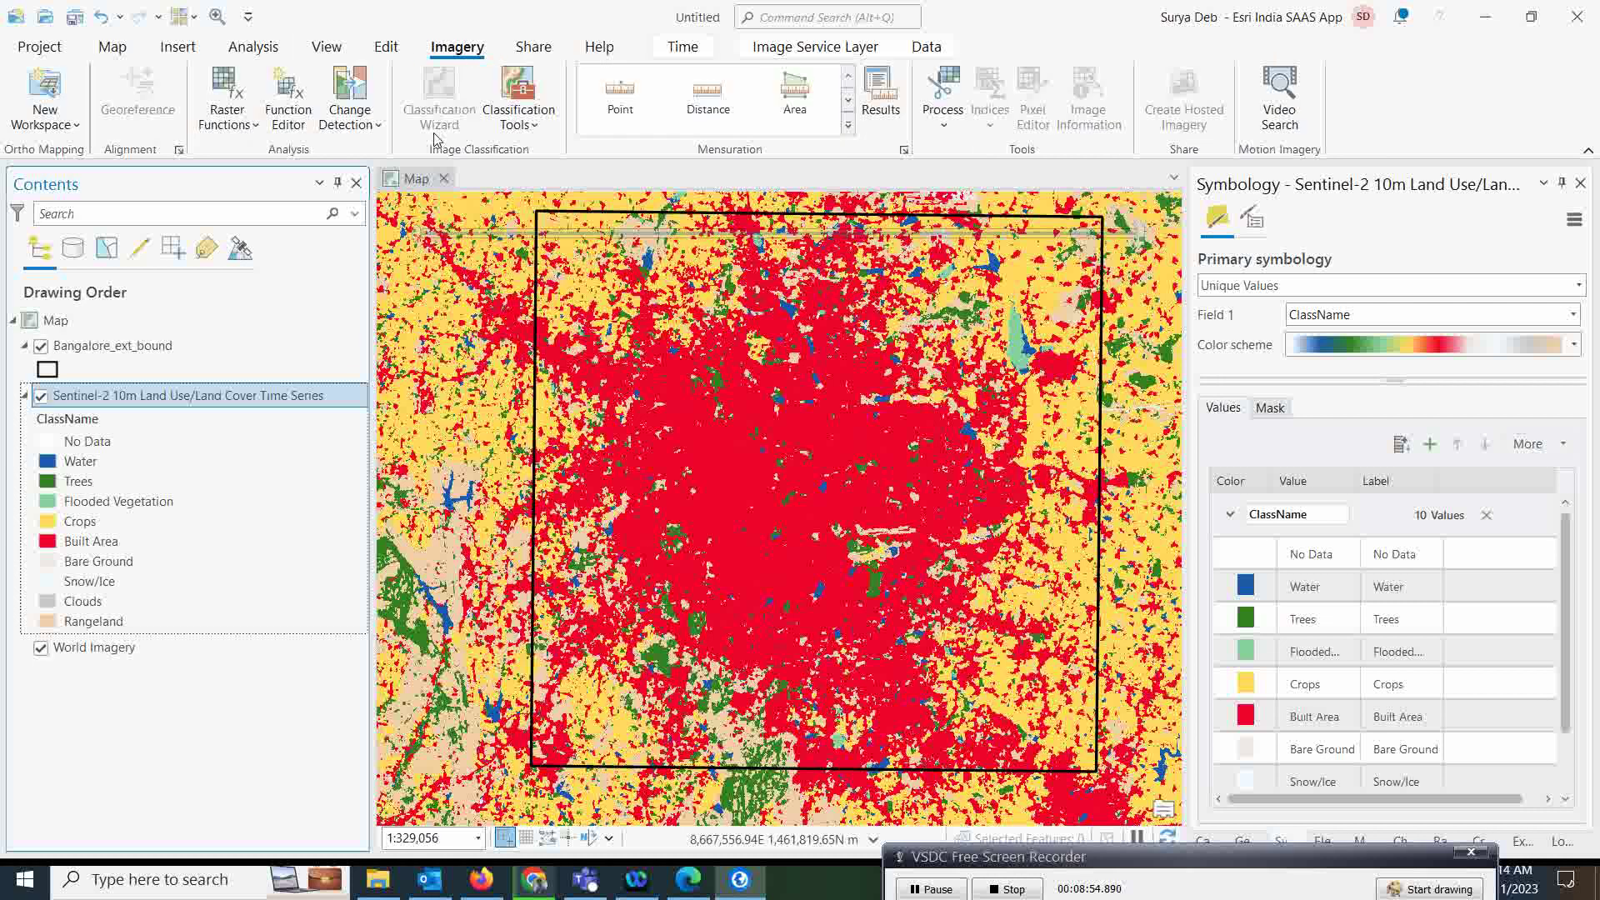
click(237, 114)
click(404, 176)
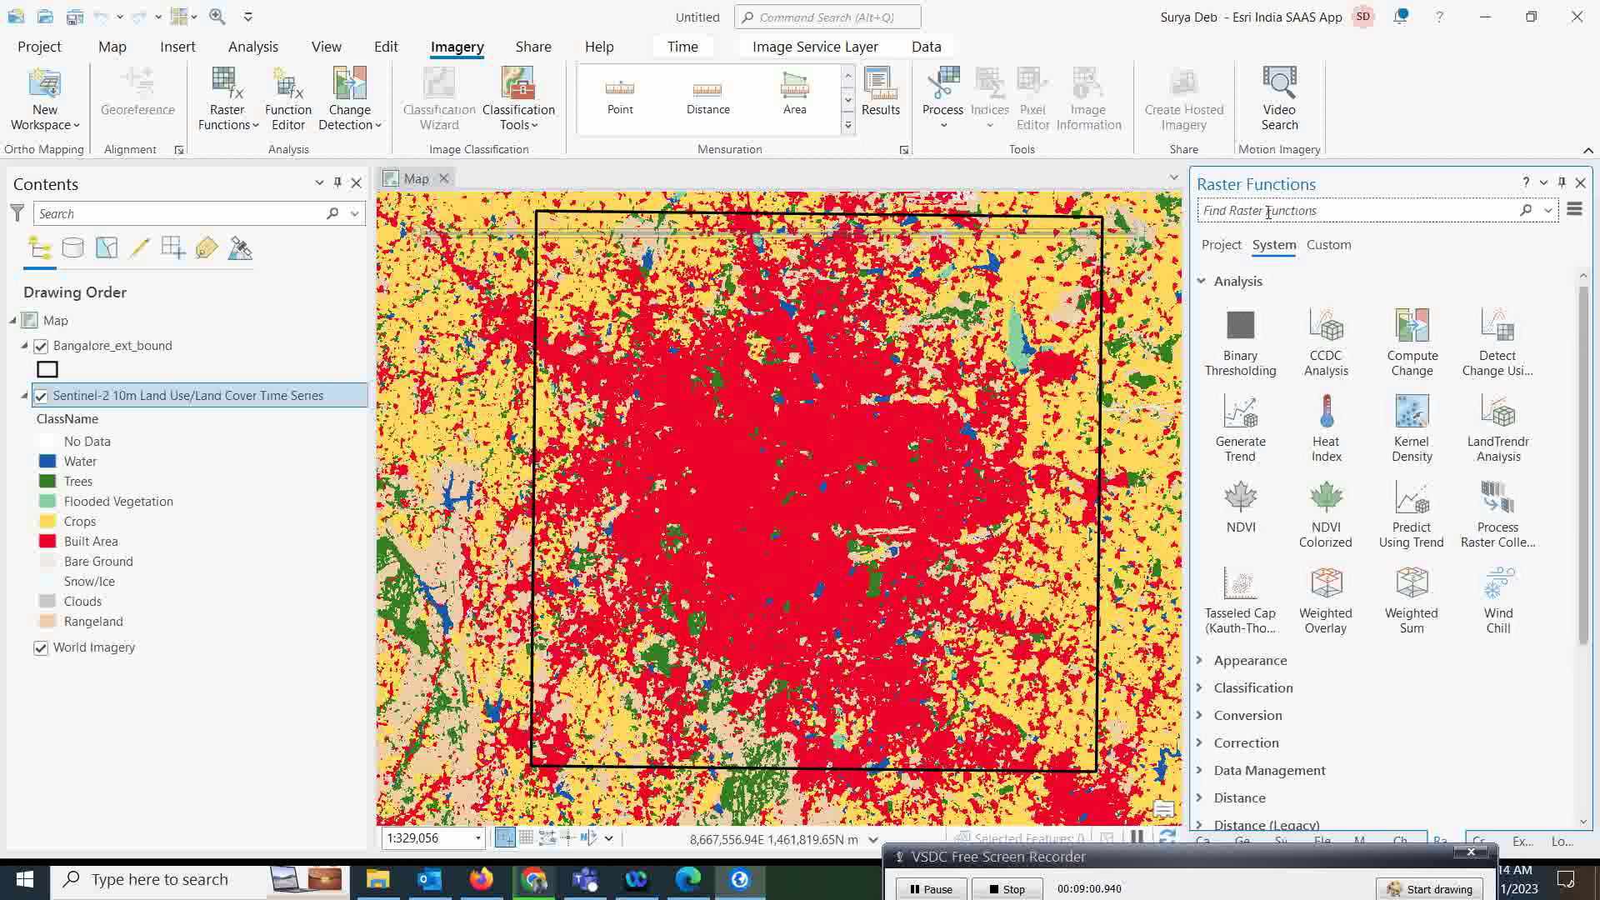
text(clip)
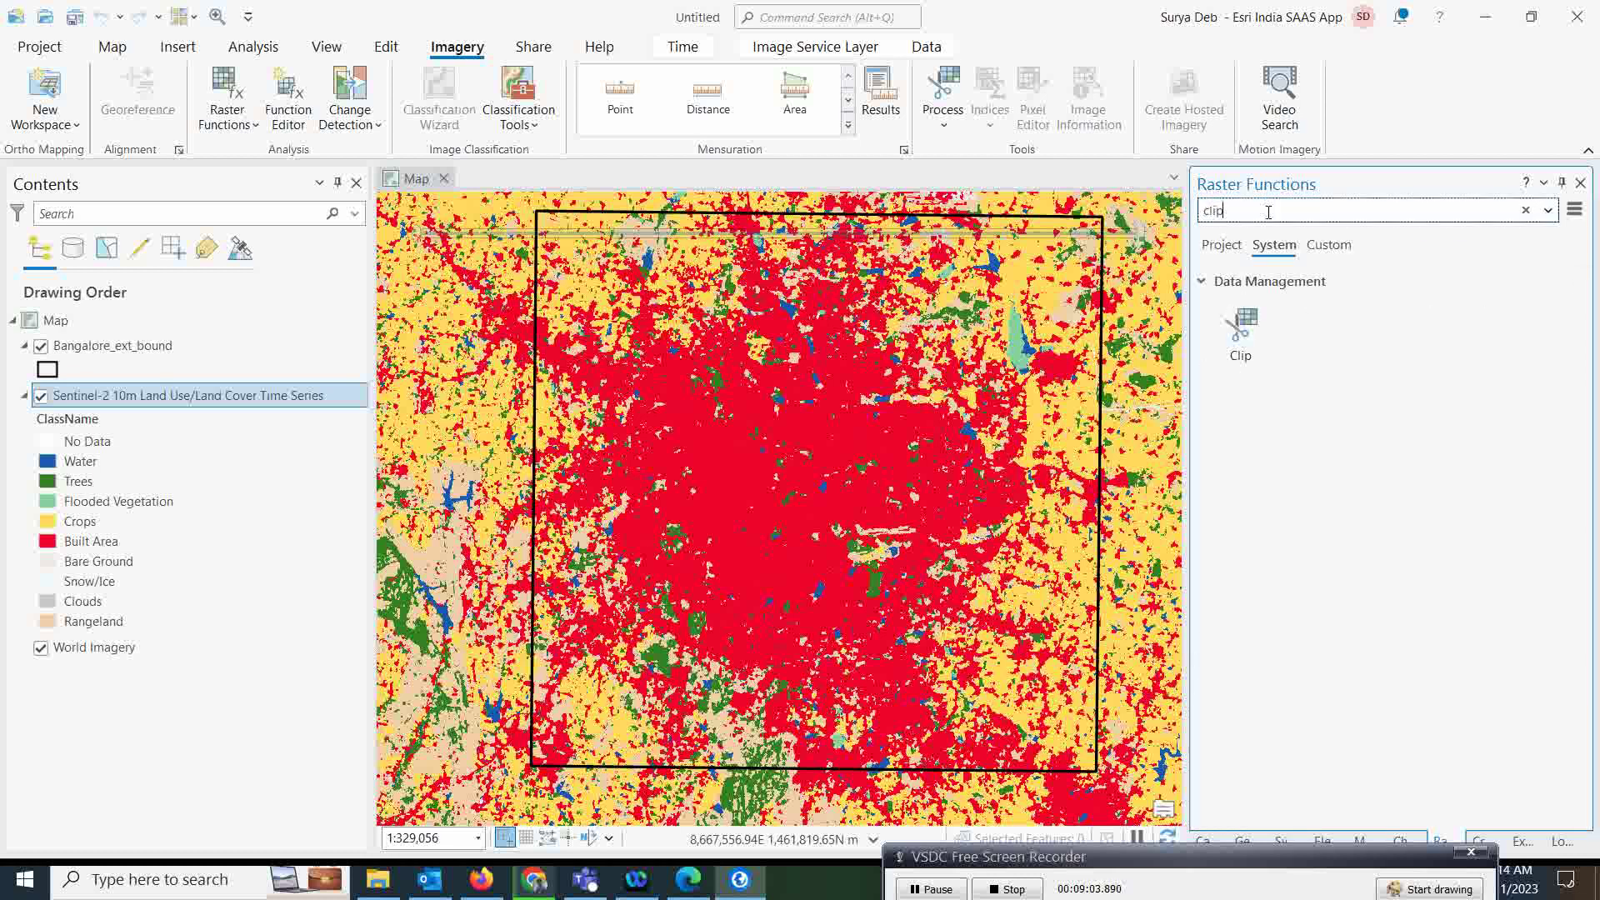
Clip the Sentinel-2 10m Land Use/Land Cover Time Series raster to Bangalore_ext_bound, type Outside, using the input features as clipping geometry, as a new layer
click(1240, 329)
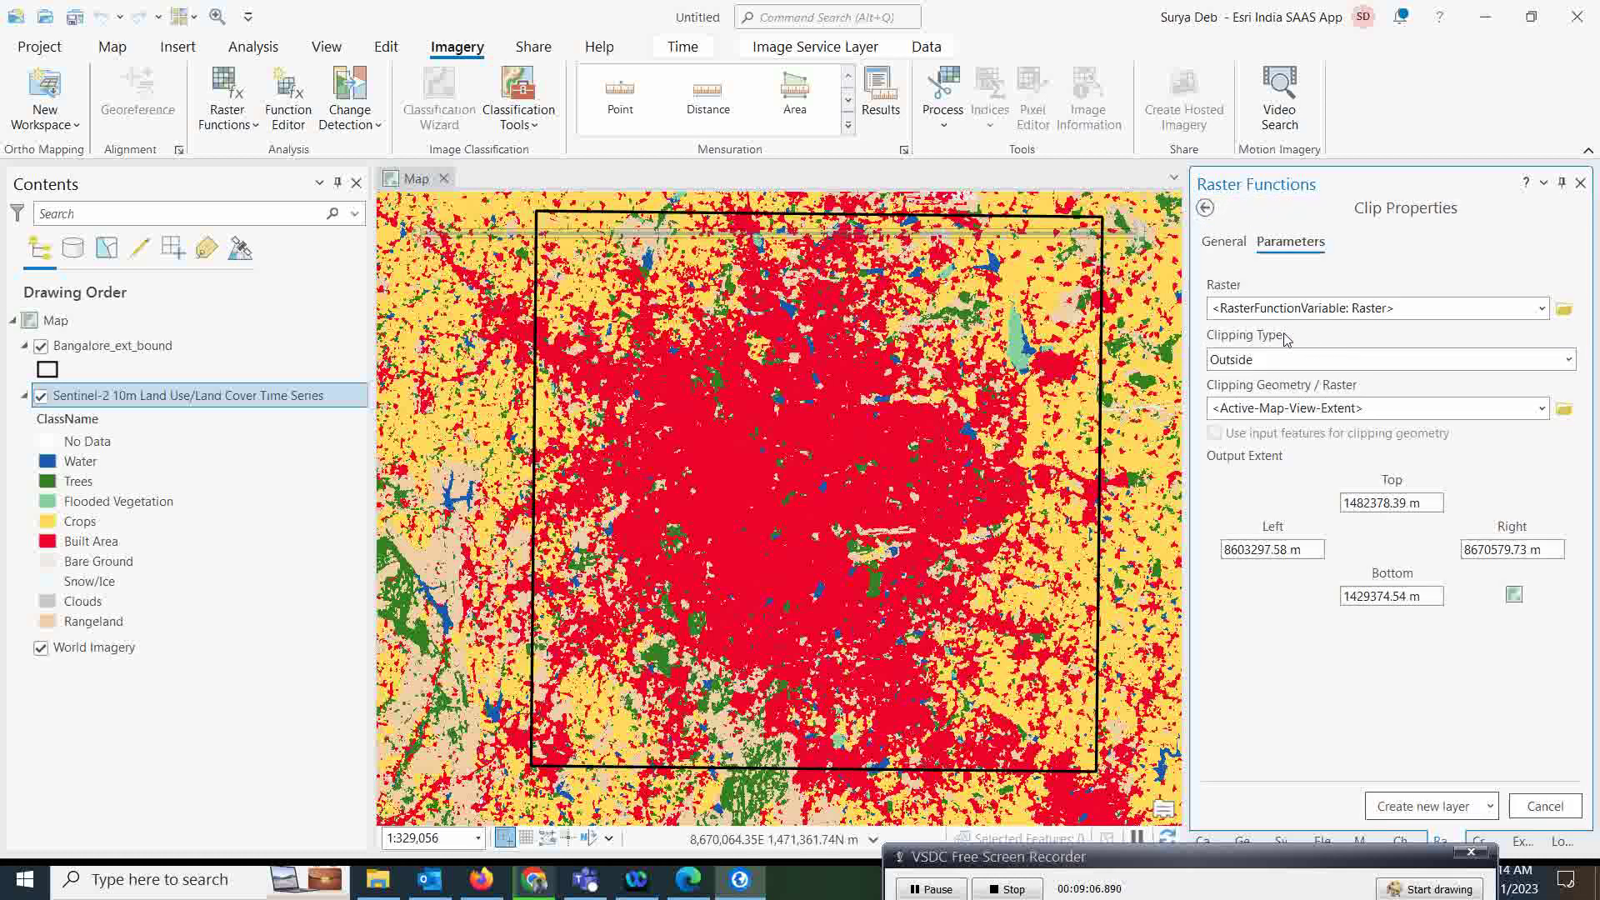
click(1542, 308)
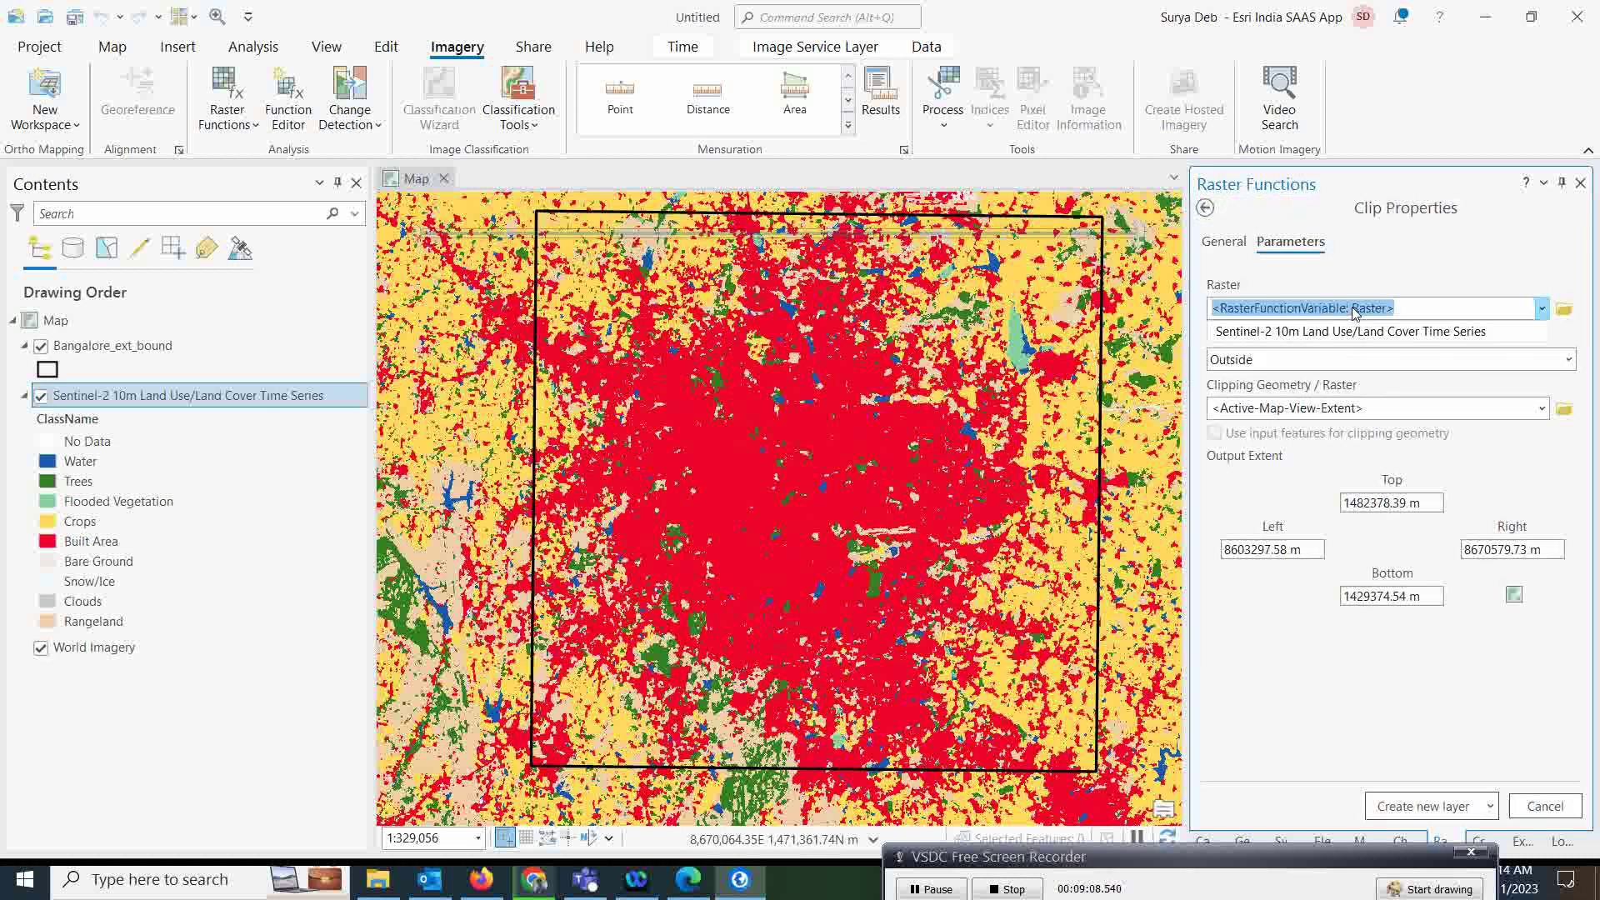
click(1261, 334)
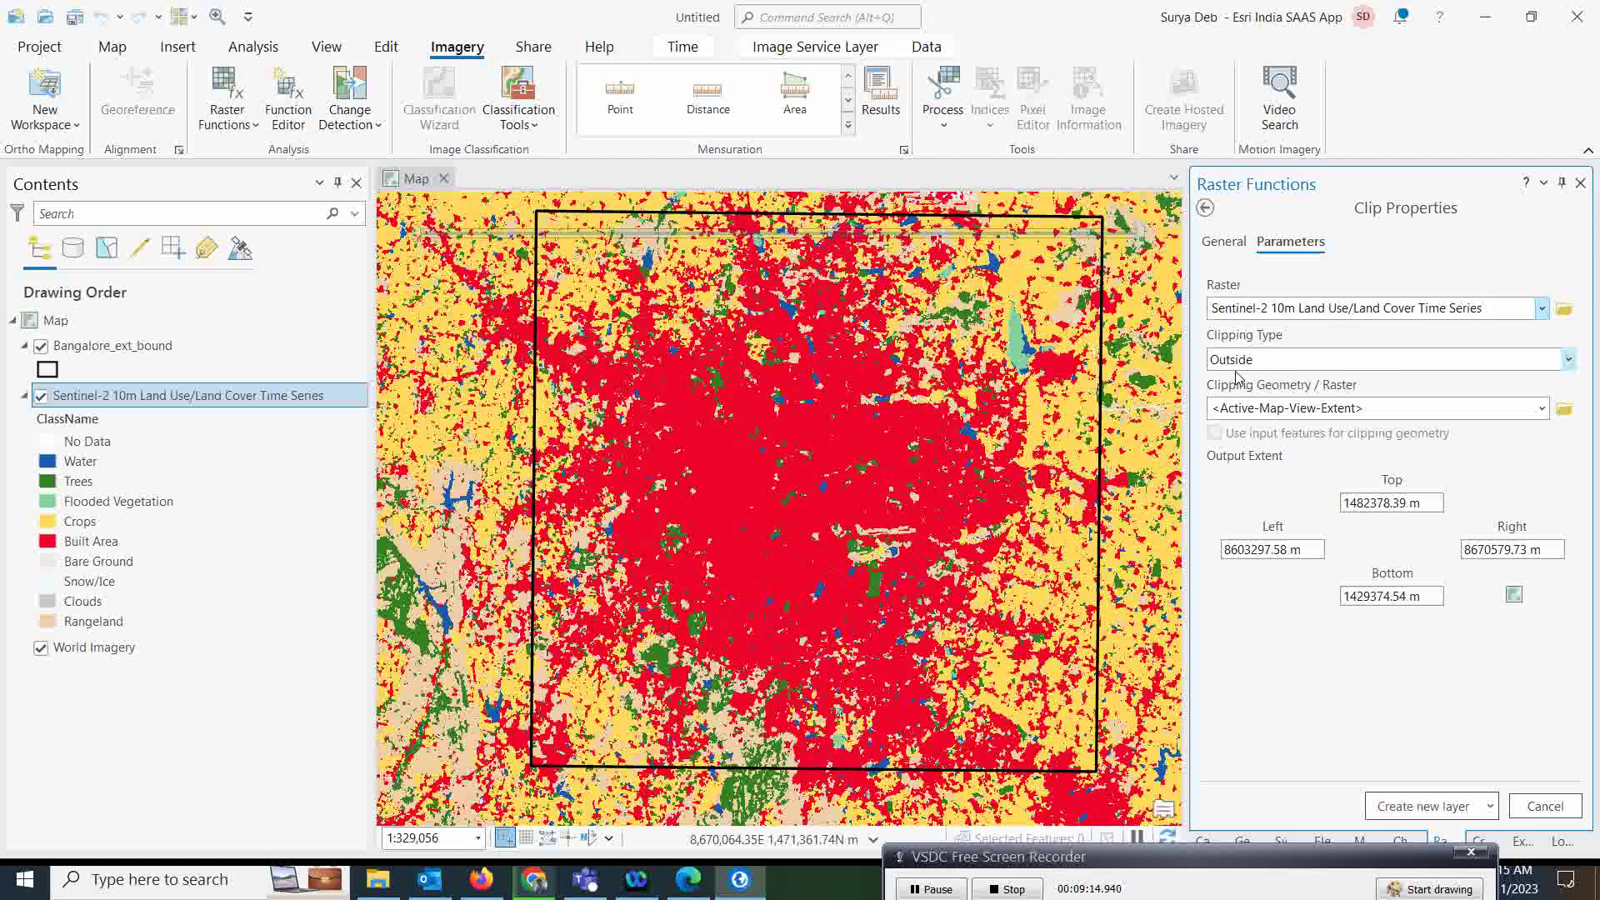
click(1542, 410)
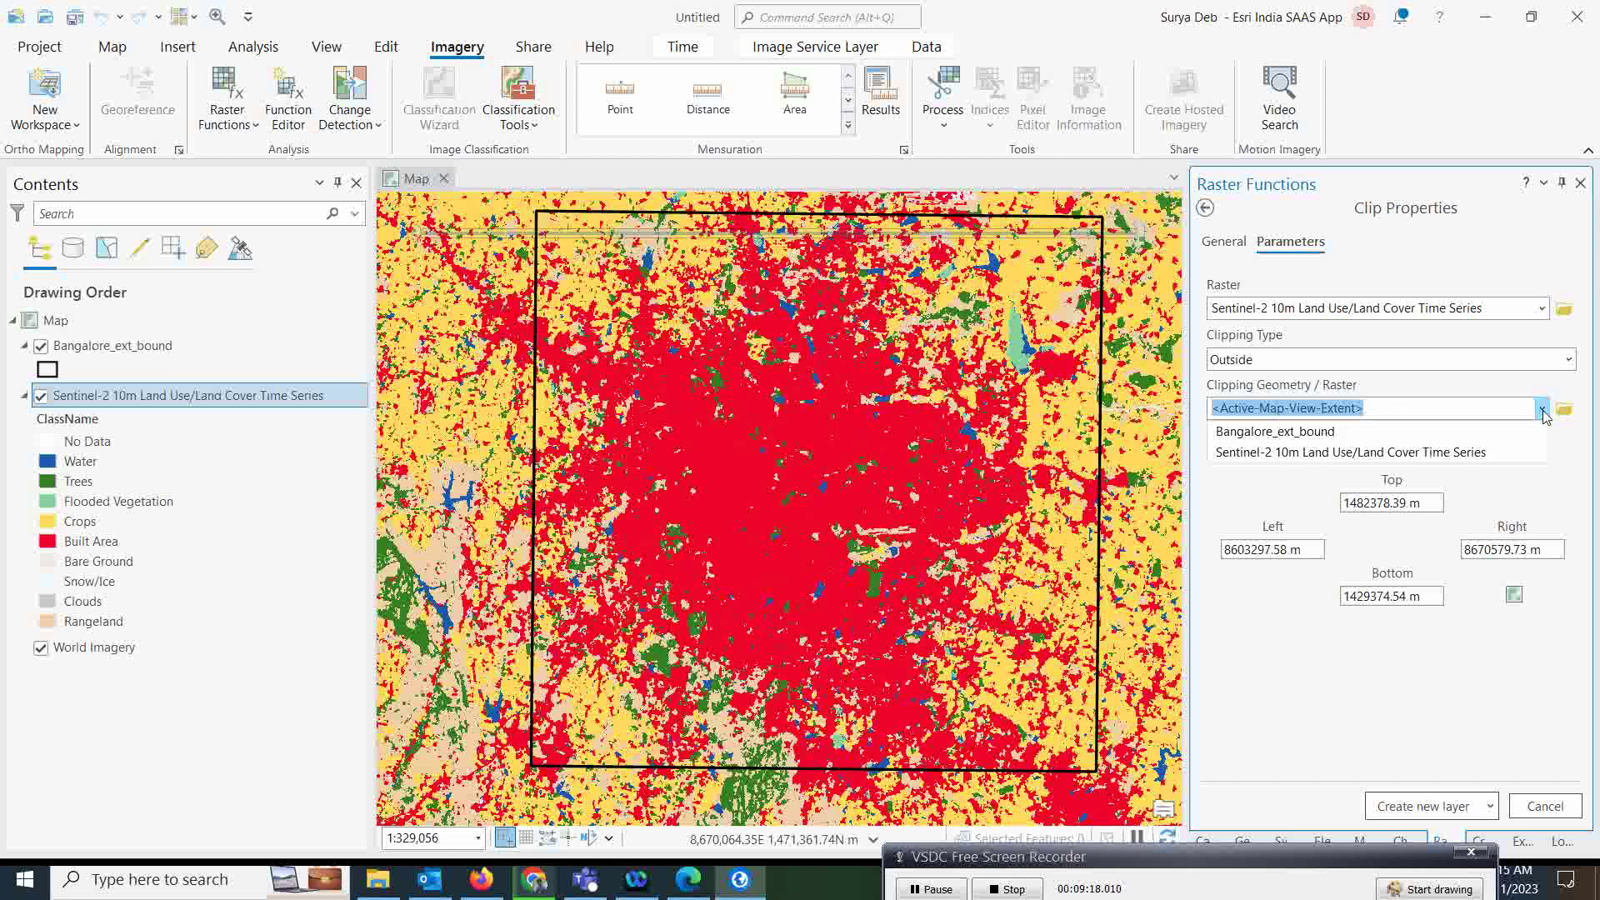
click(1249, 432)
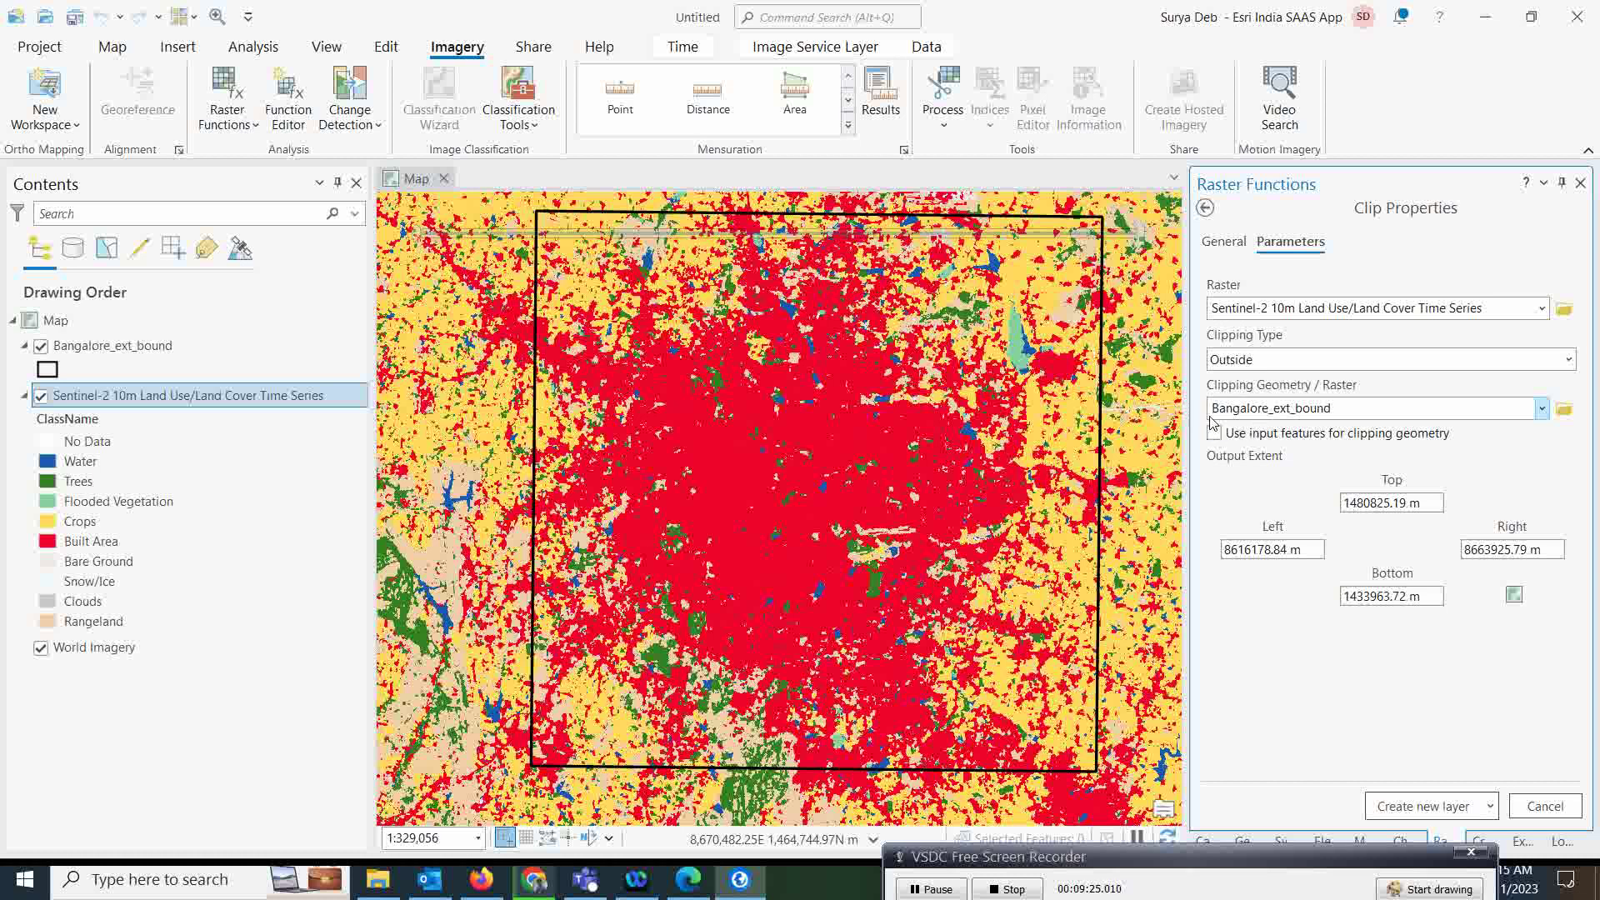
mouse_move(994, 220)
click(1214, 435)
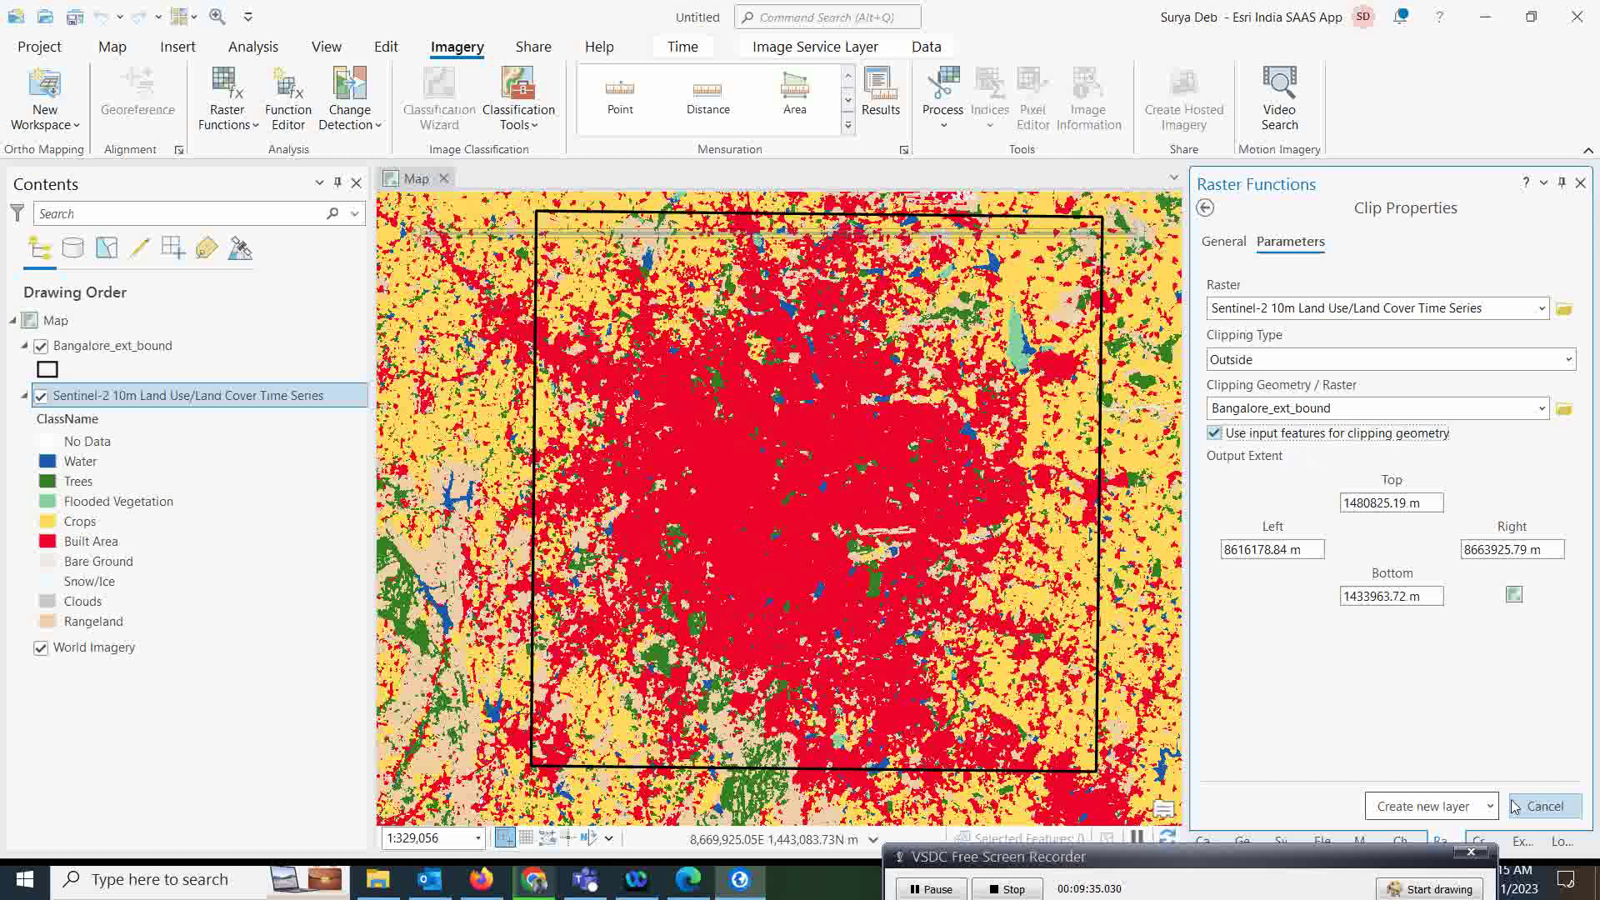
click(1423, 806)
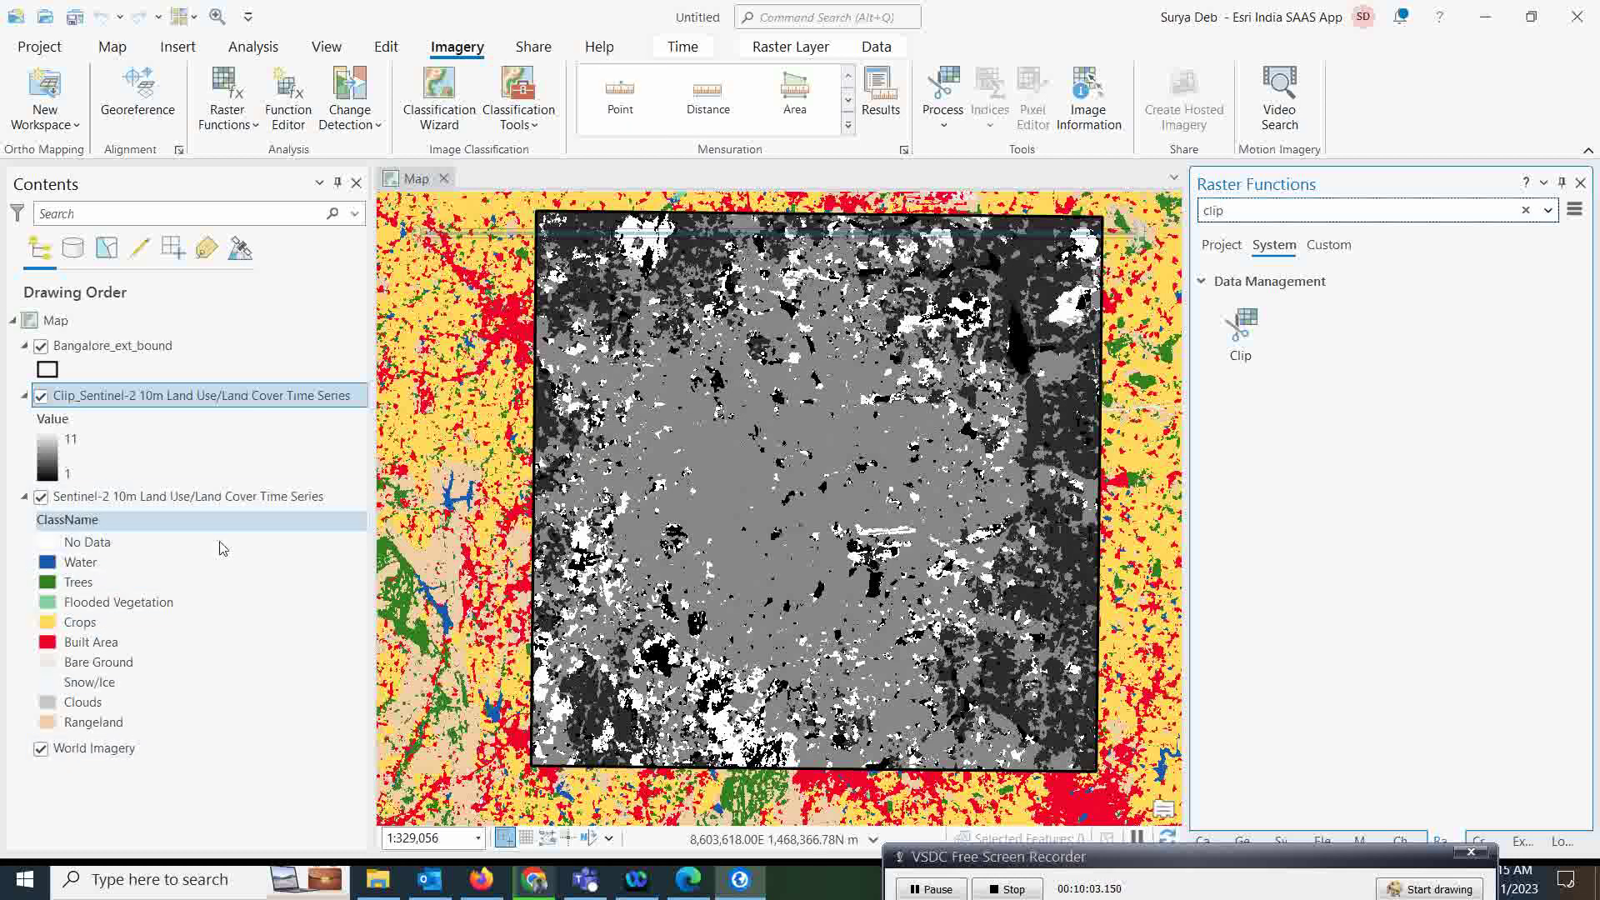
Examine the attribute table of the original Sentinel-2 10m Land Use/Land Cover Time Series layer and close it
right_click(98, 500)
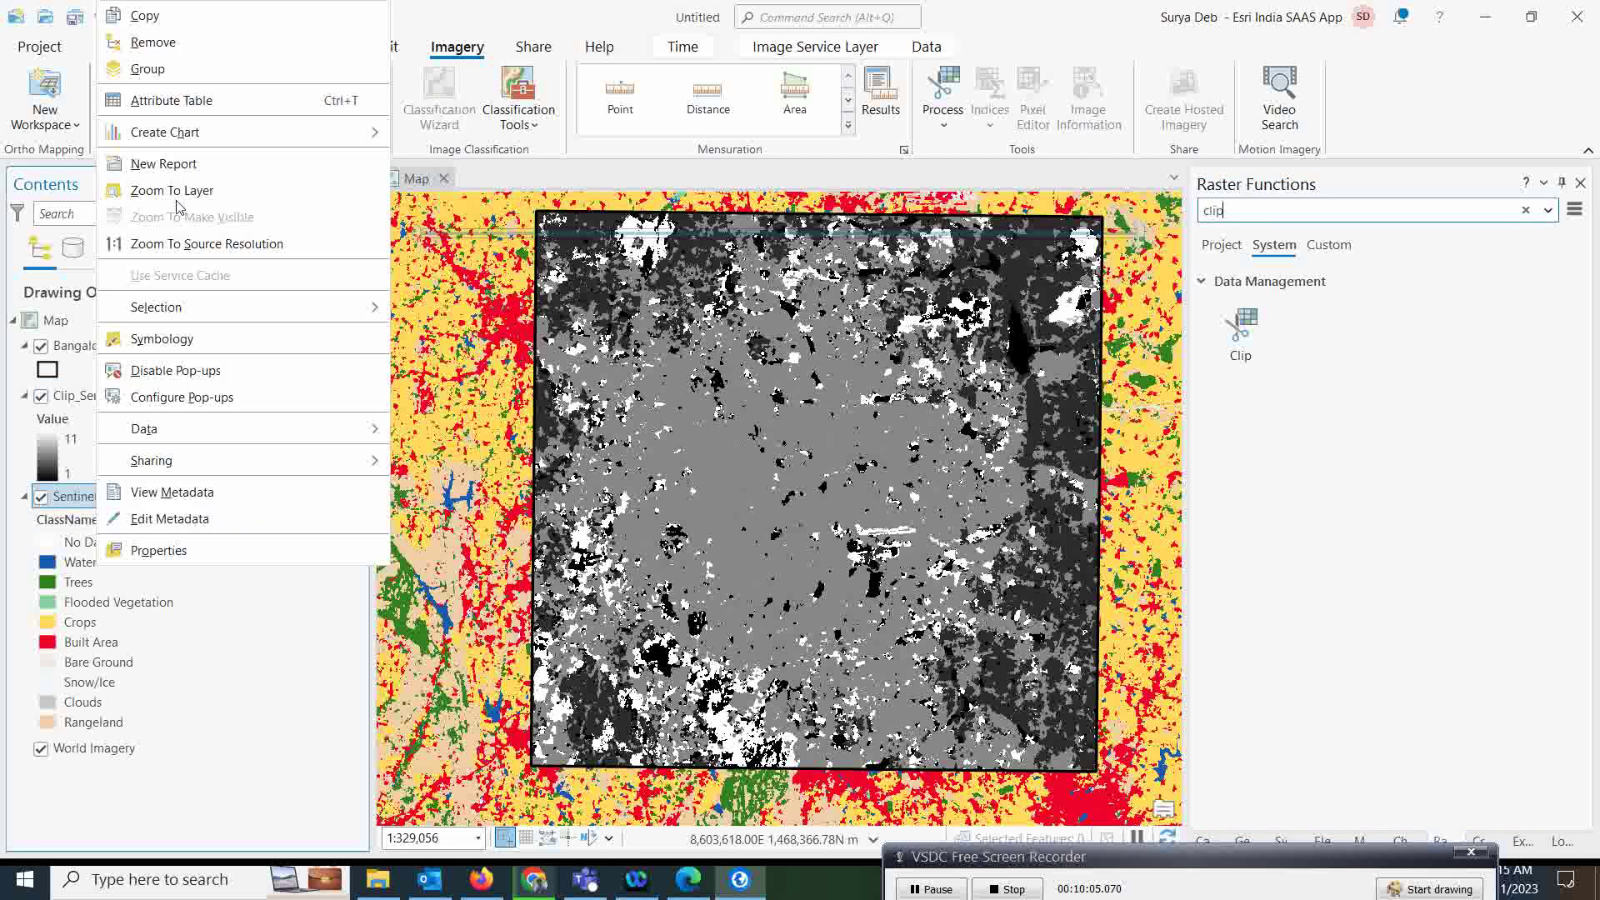
click(175, 101)
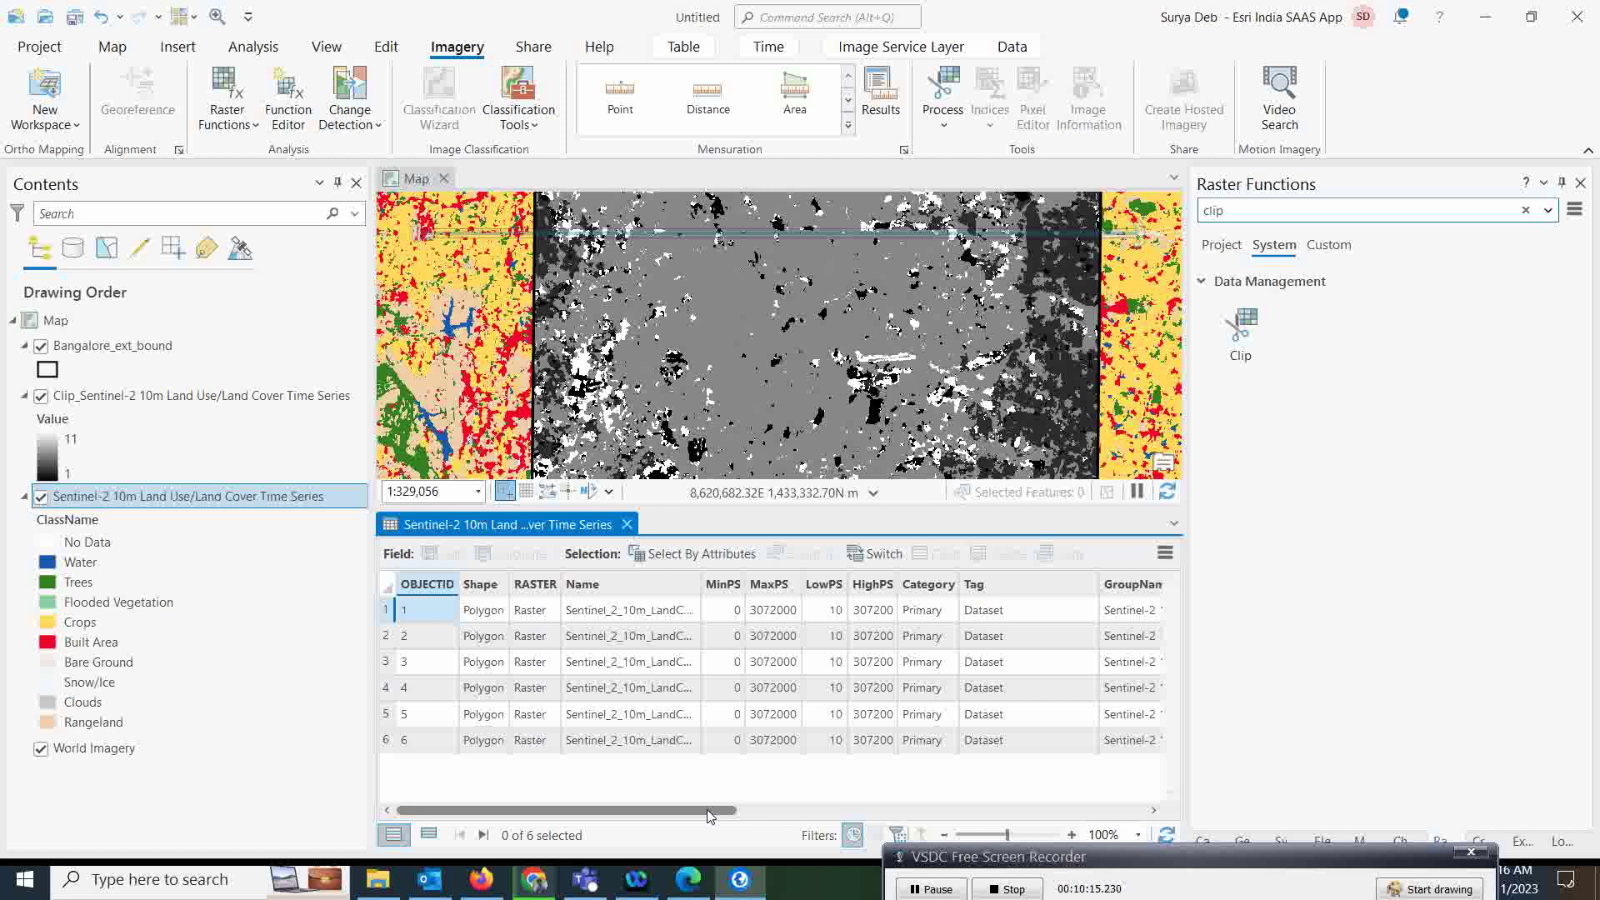
drag(706, 808, 609, 809)
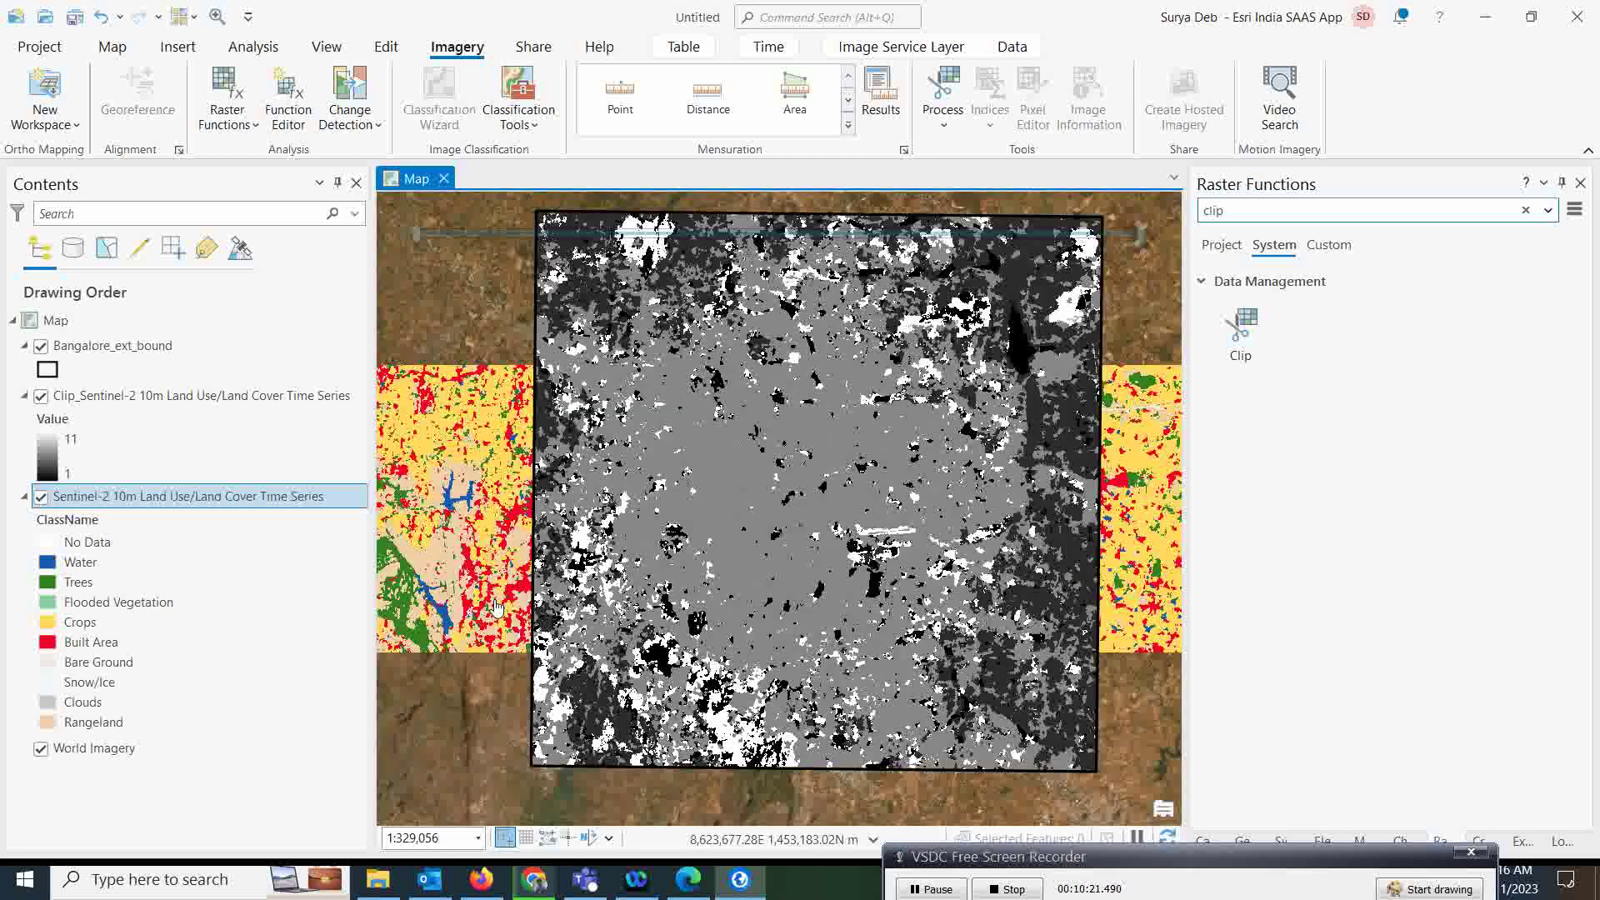
click(627, 524)
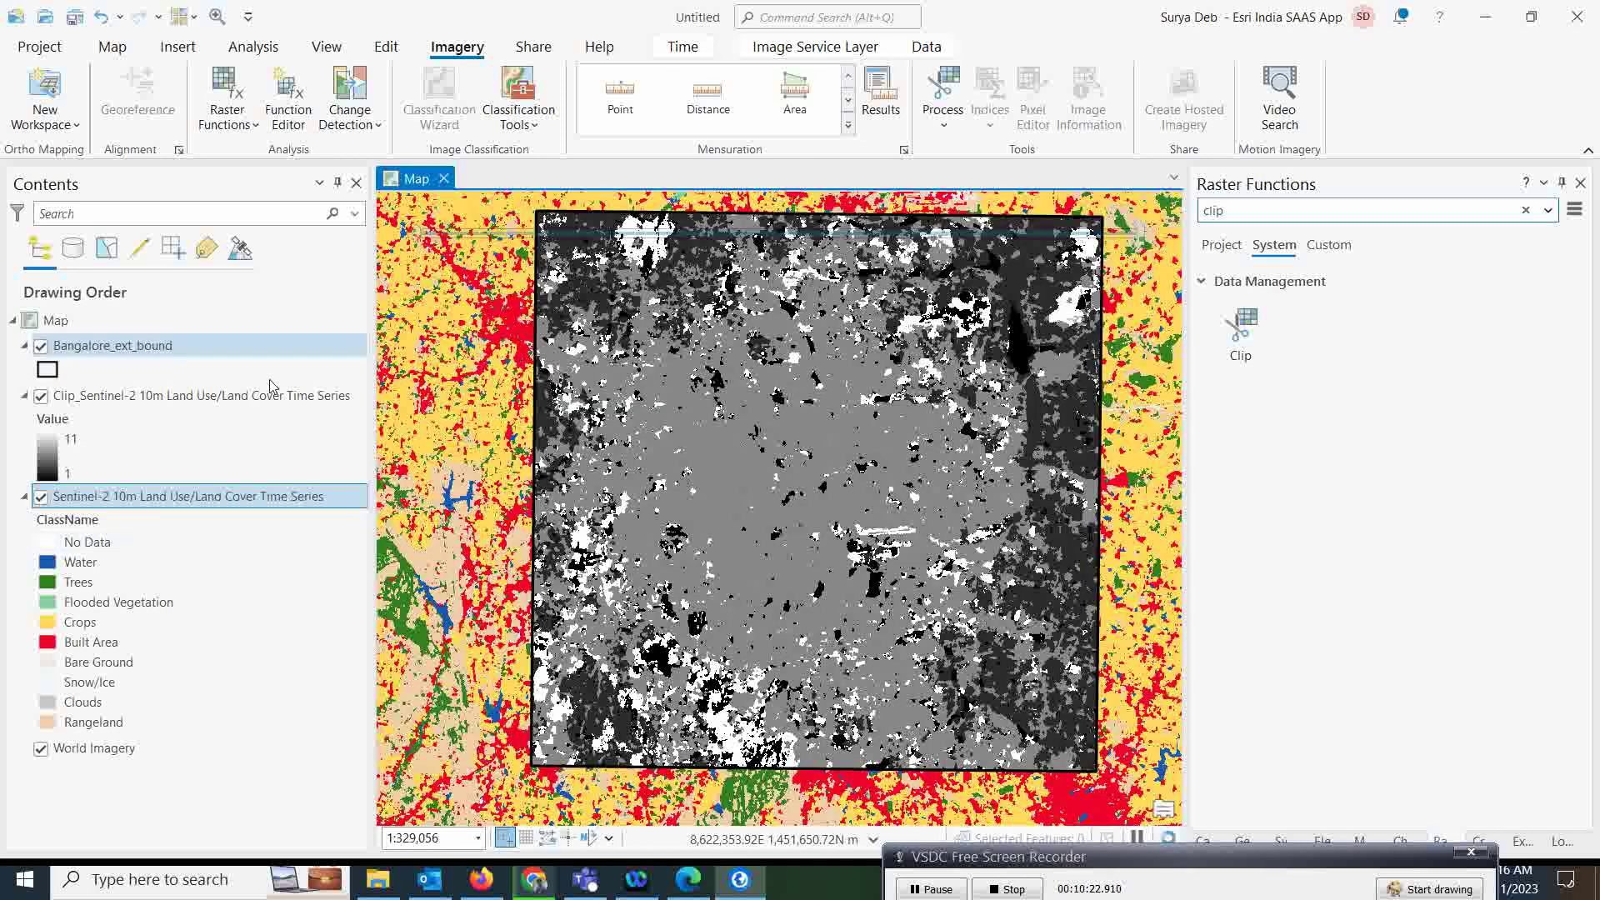
Symbolize the clipped Sentinel-2 layer with Unique Values, computing the missing unique values
click(146, 397)
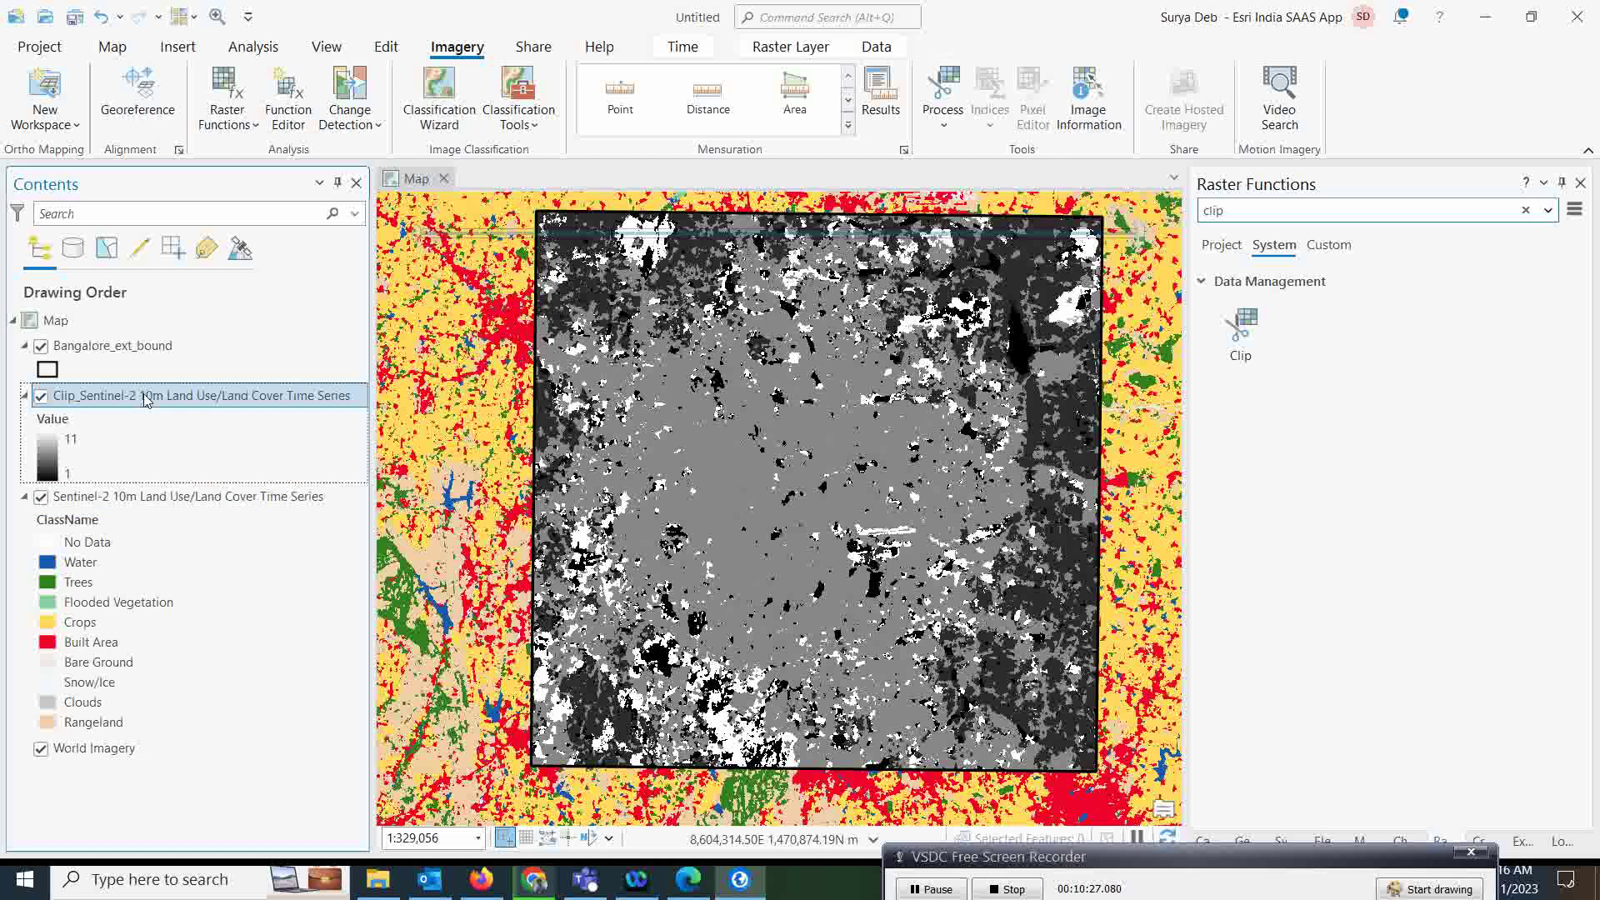
click(791, 47)
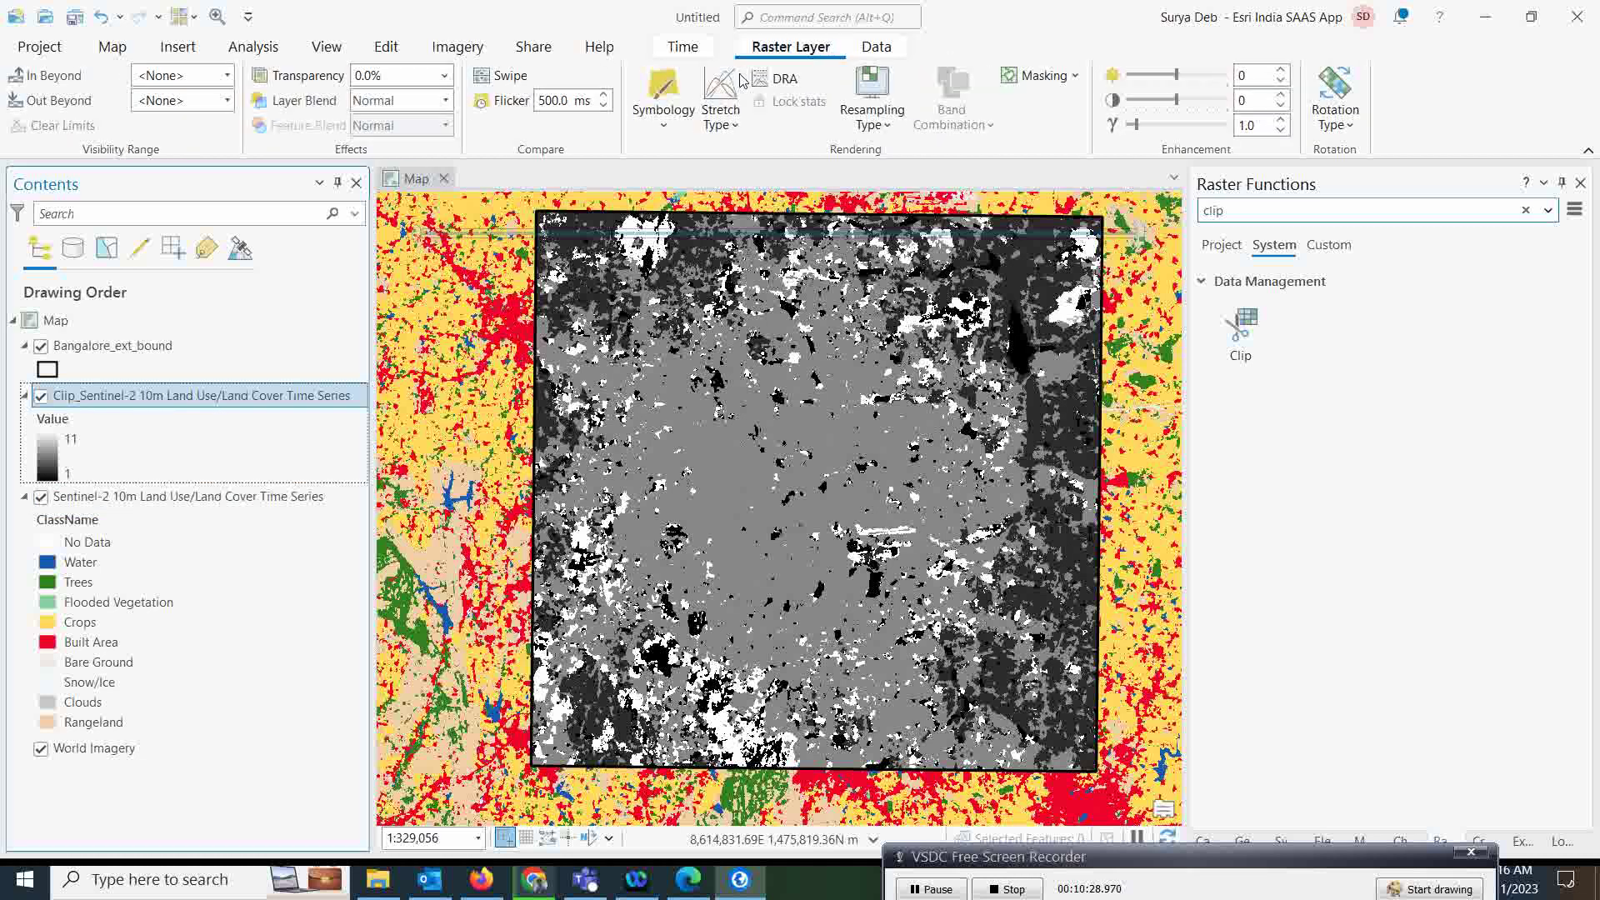
click(671, 104)
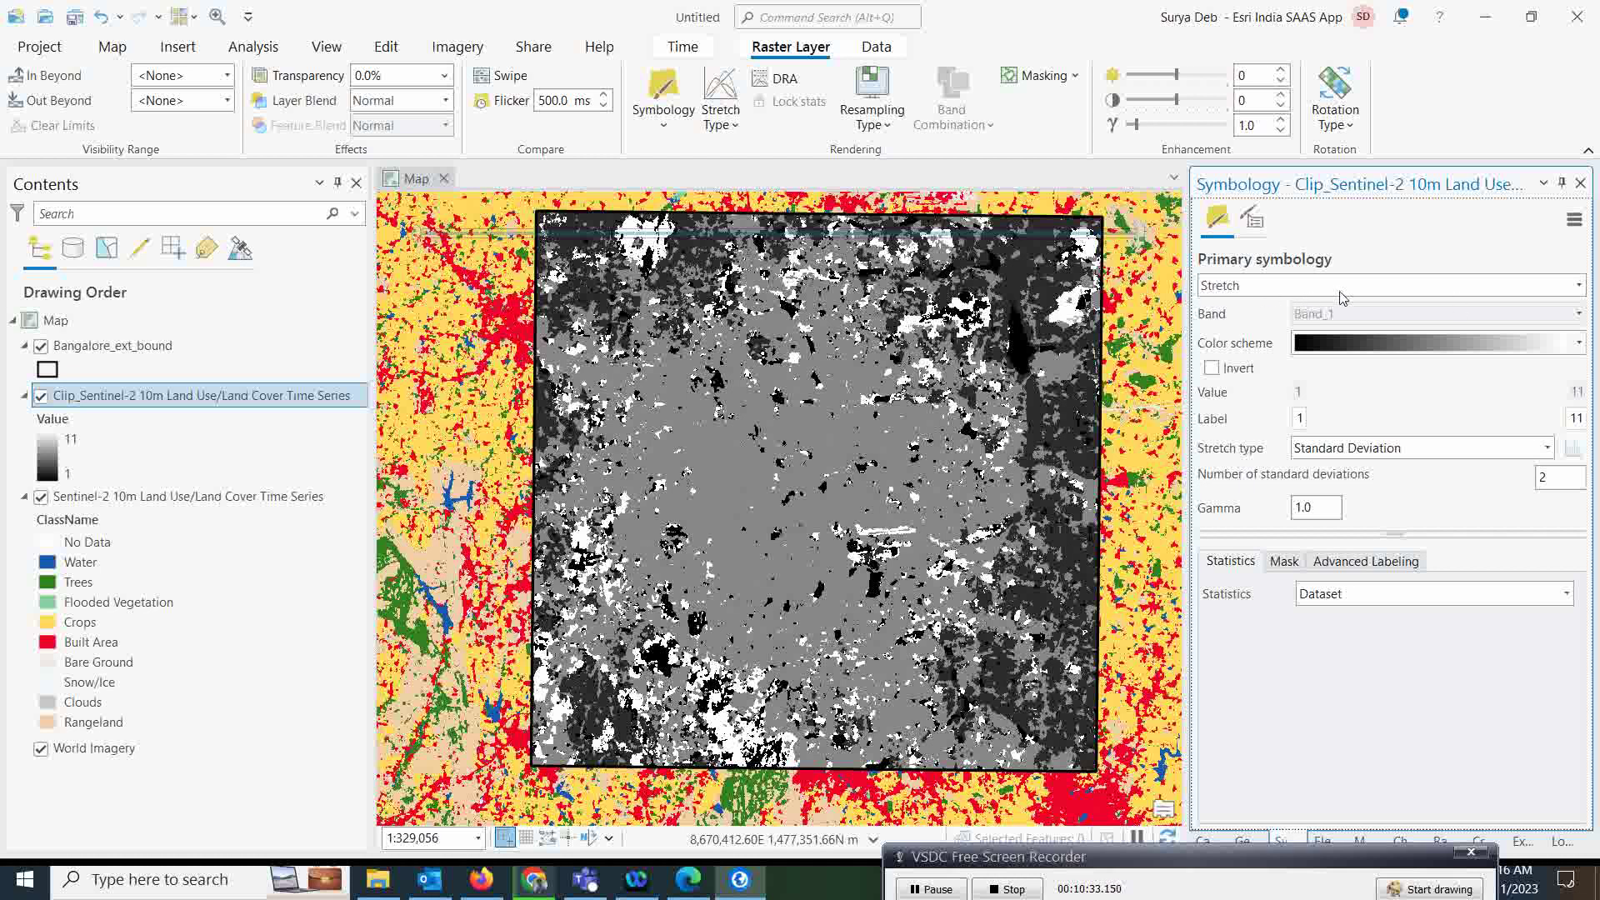
click(1579, 286)
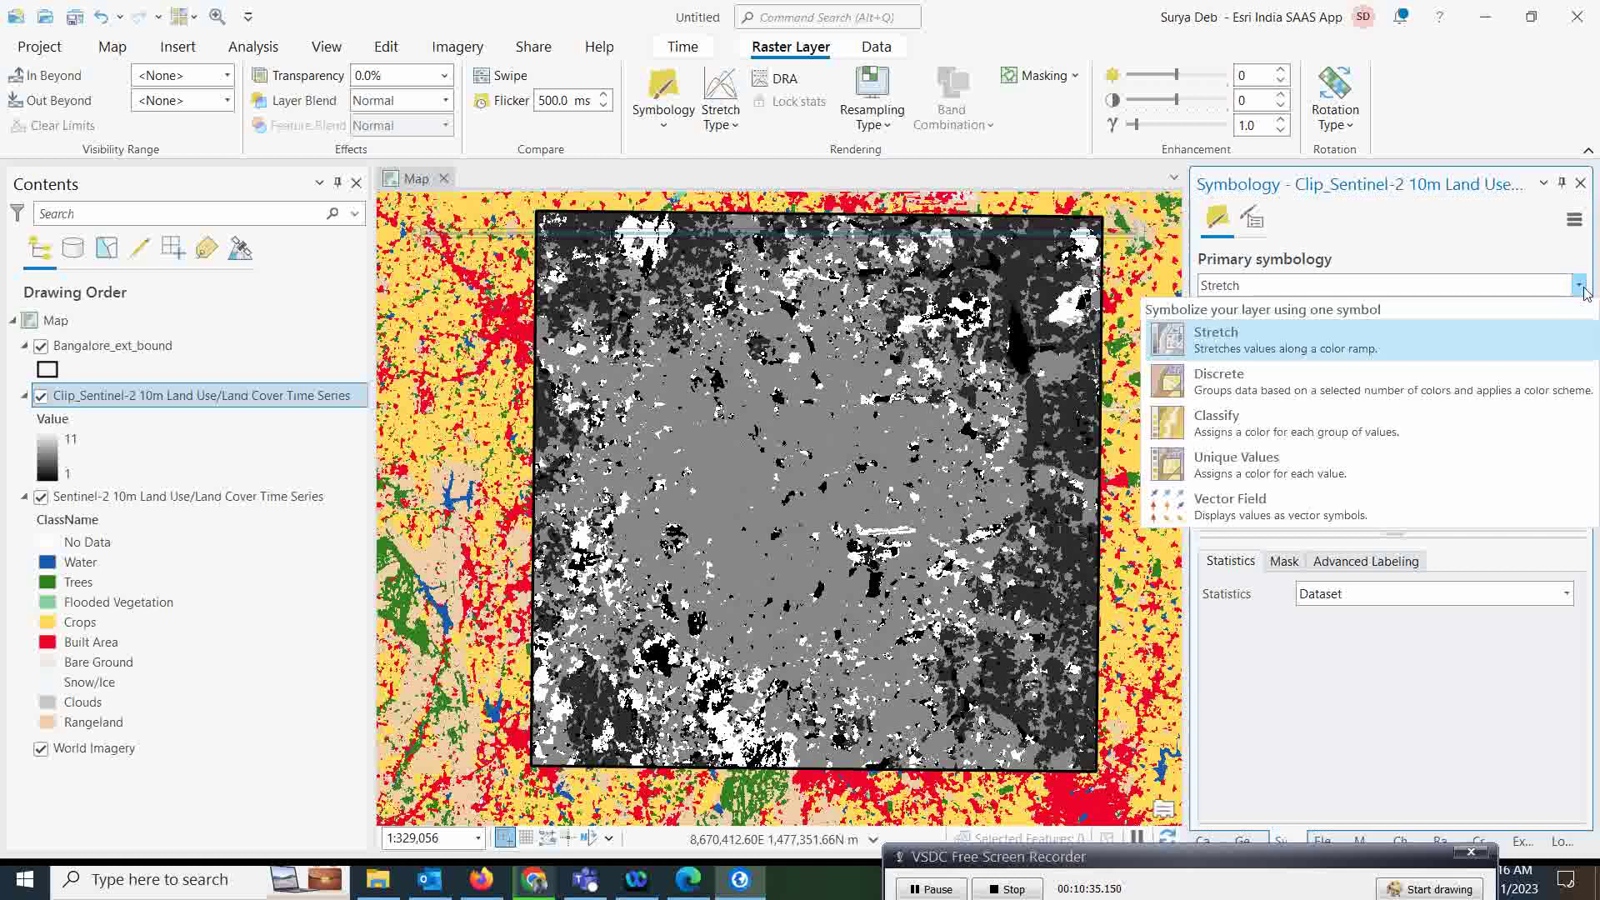
click(1242, 464)
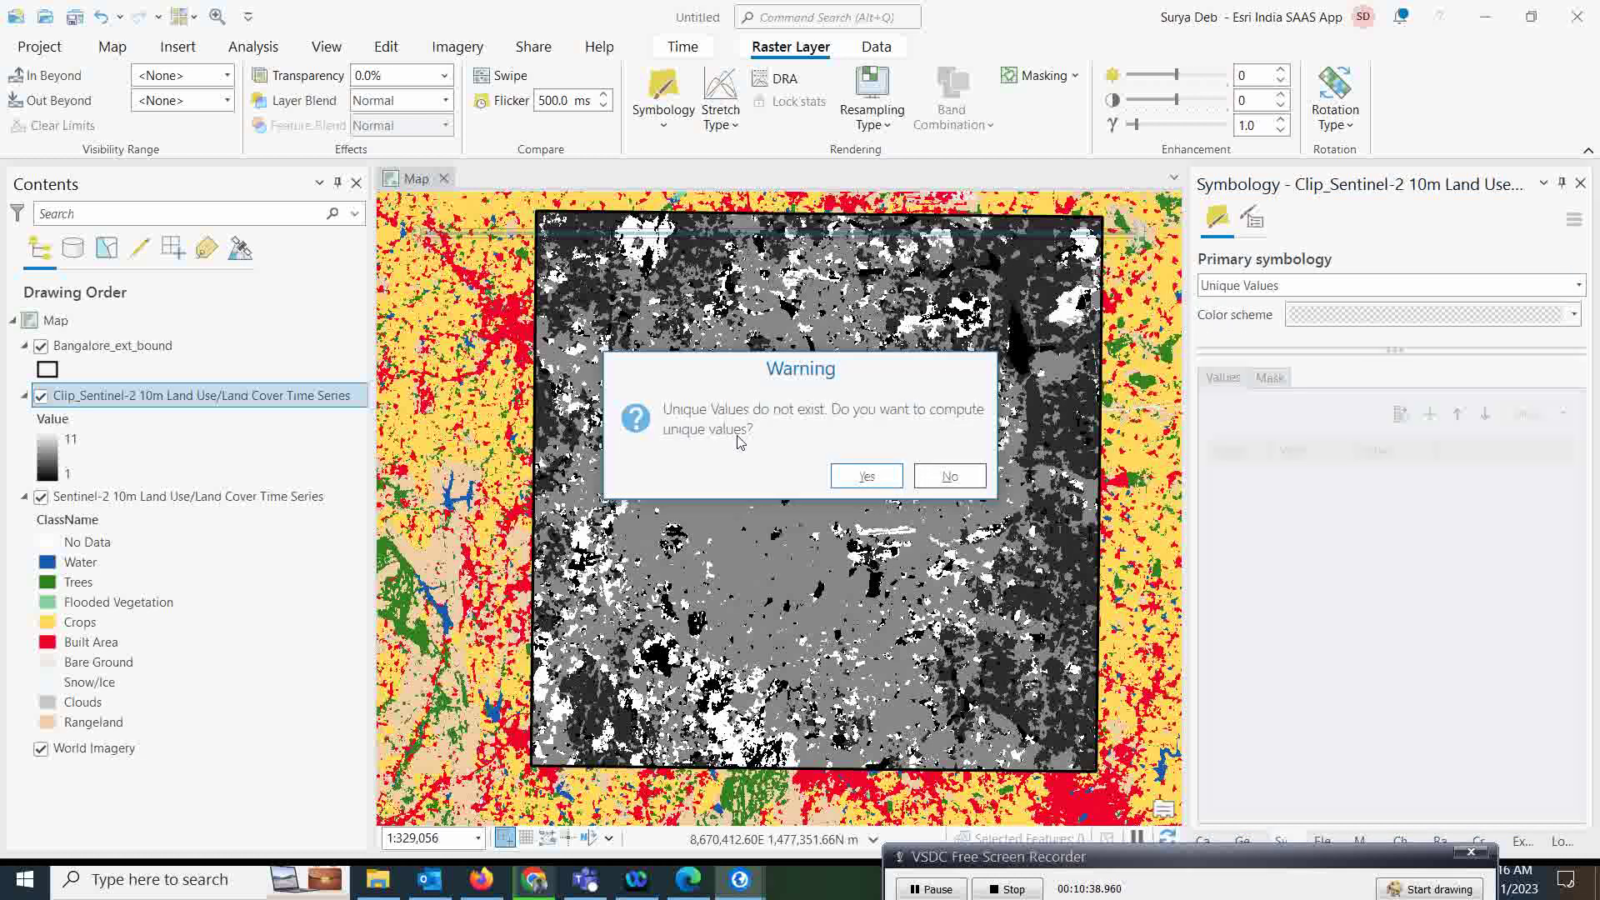
click(866, 477)
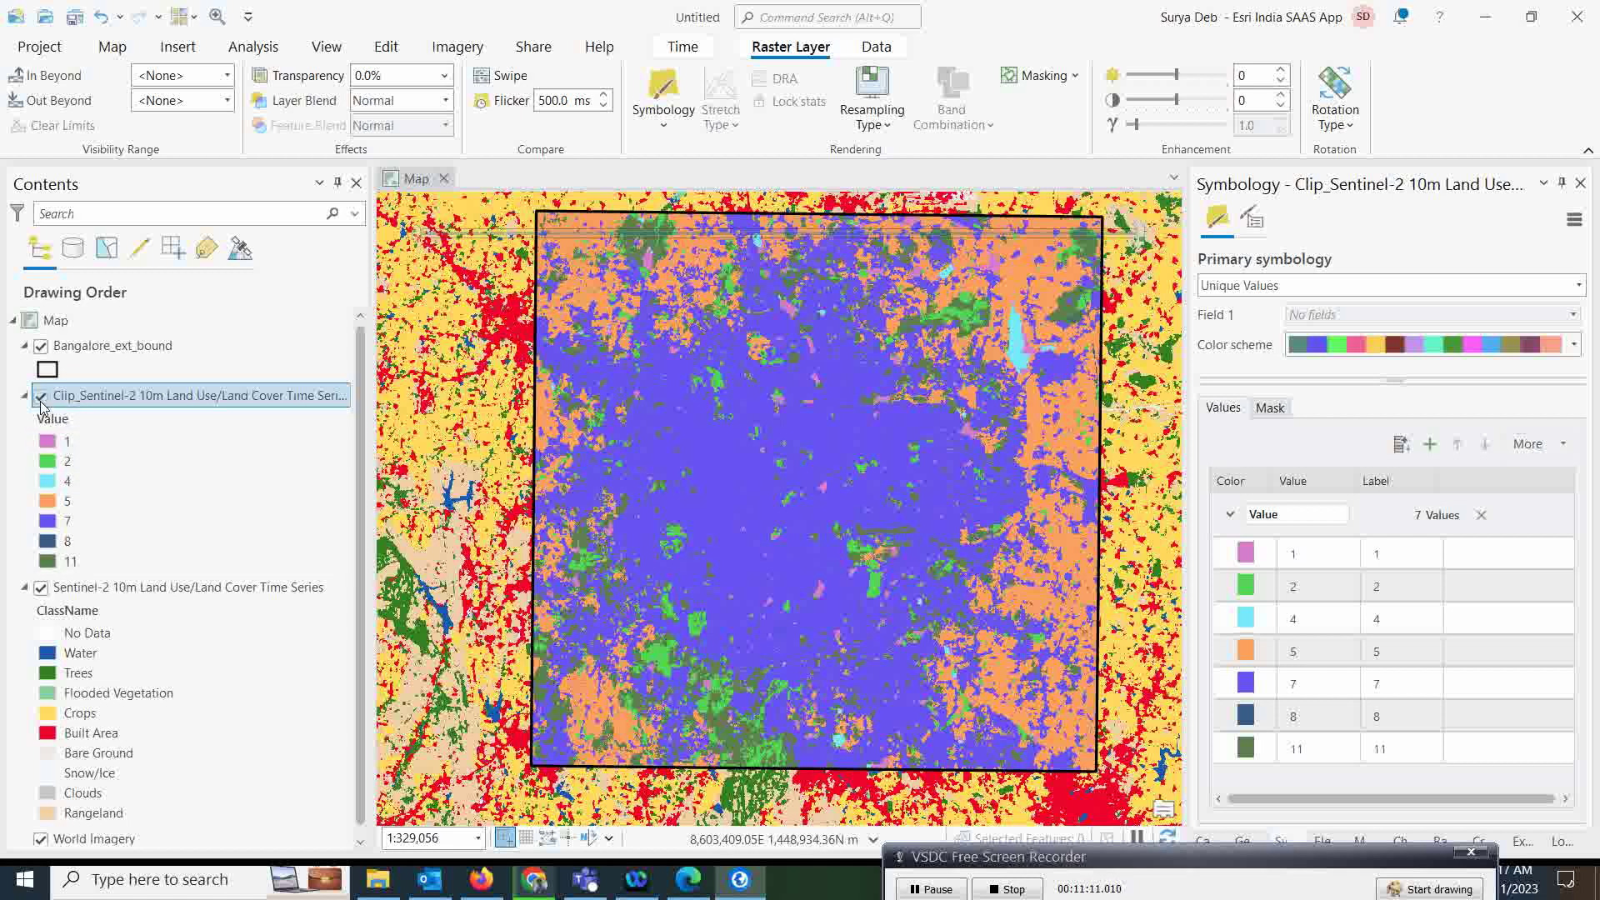
Compare the clipped layer with the original land cover beneath it and set the color of value 7 to red
click(41, 398)
click(41, 398)
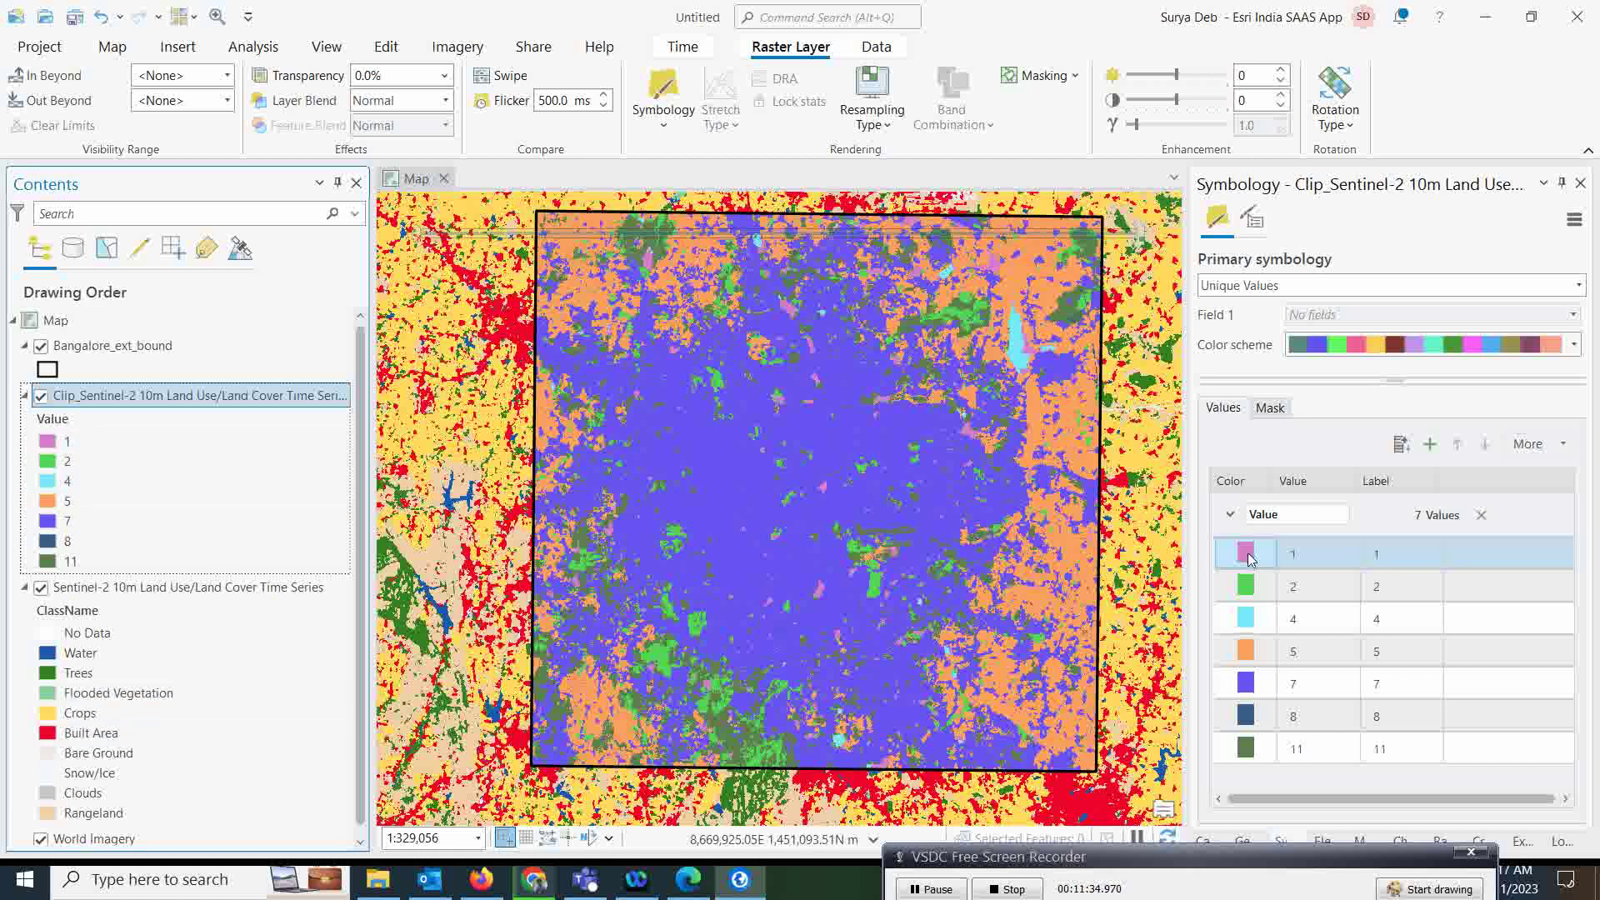
click(1244, 685)
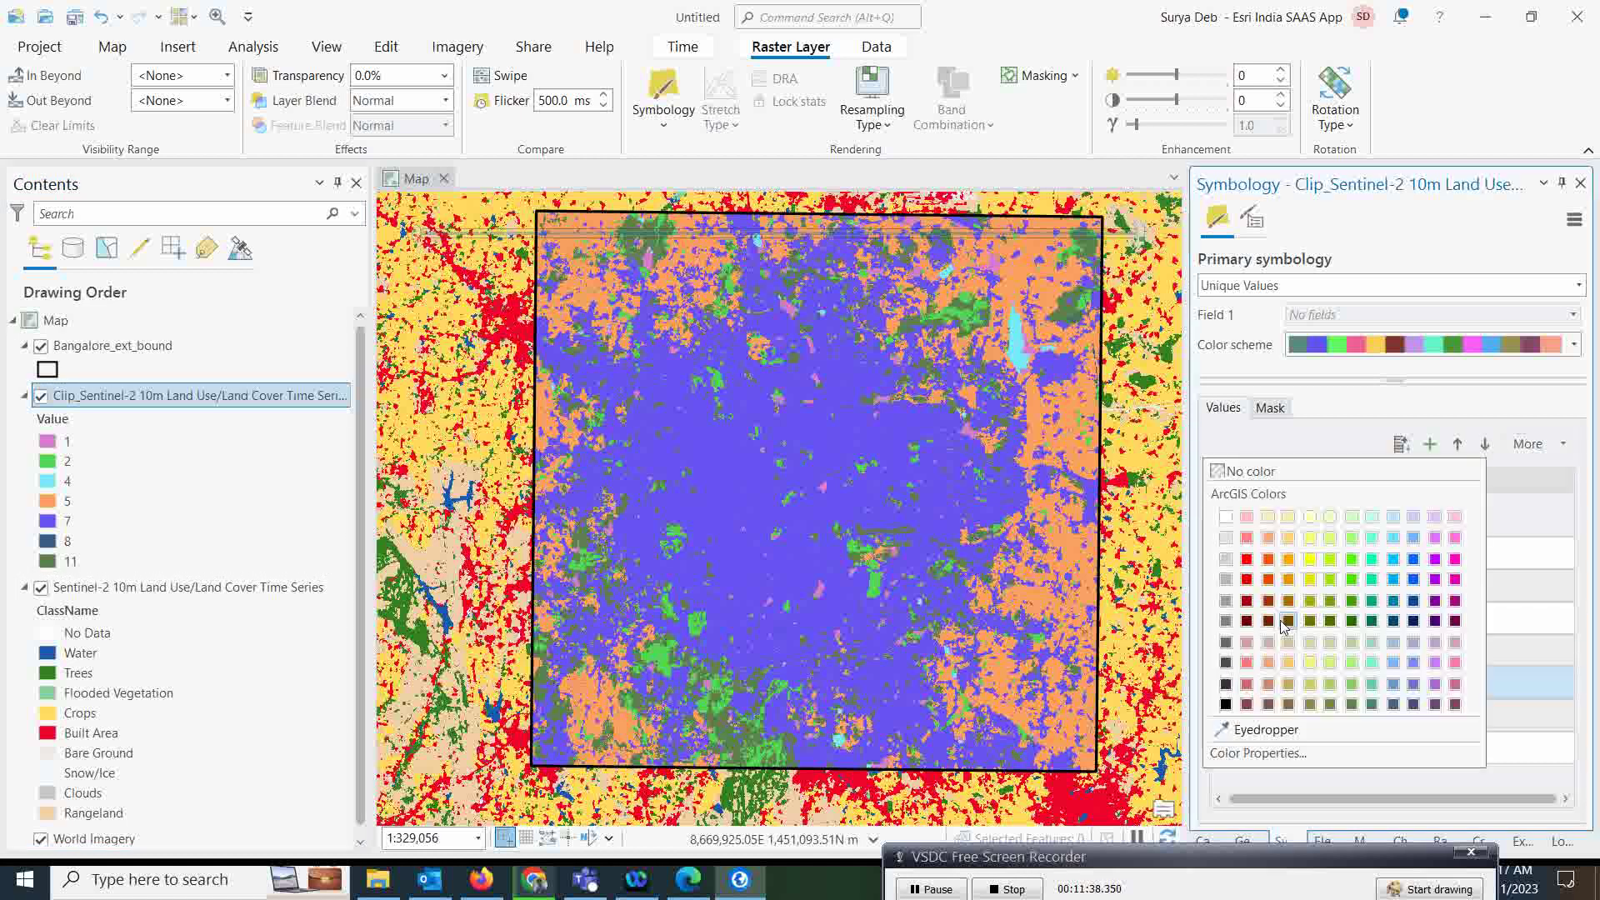
click(1250, 560)
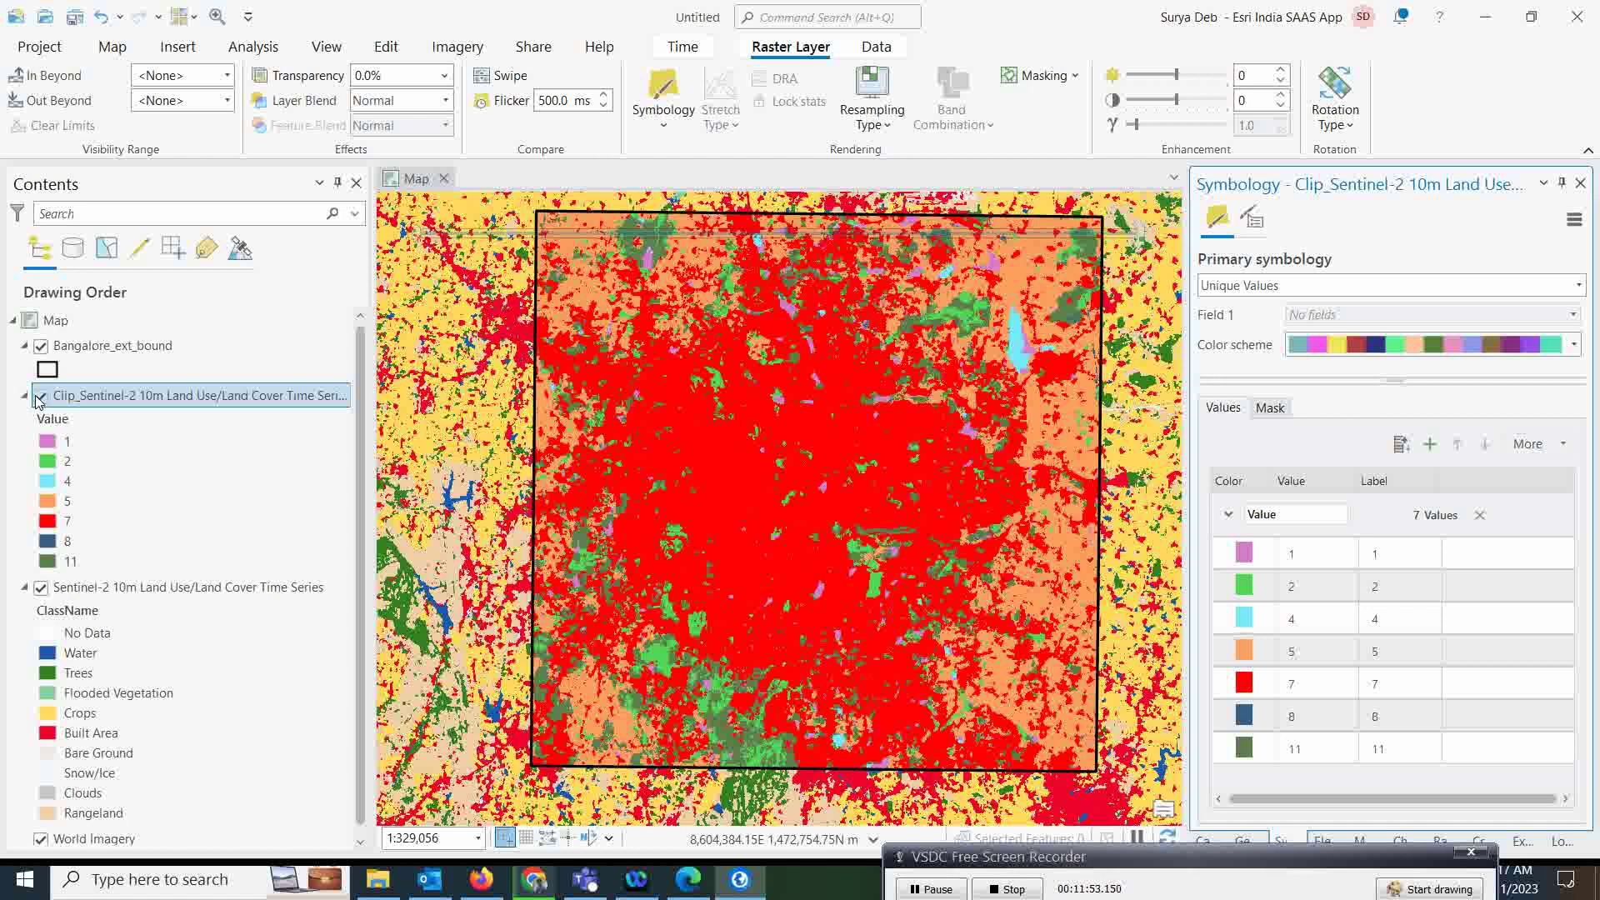
Toggle the clipped layer's visibility to compare its red class with the Built Area class of the original layer
click(40, 397)
click(39, 397)
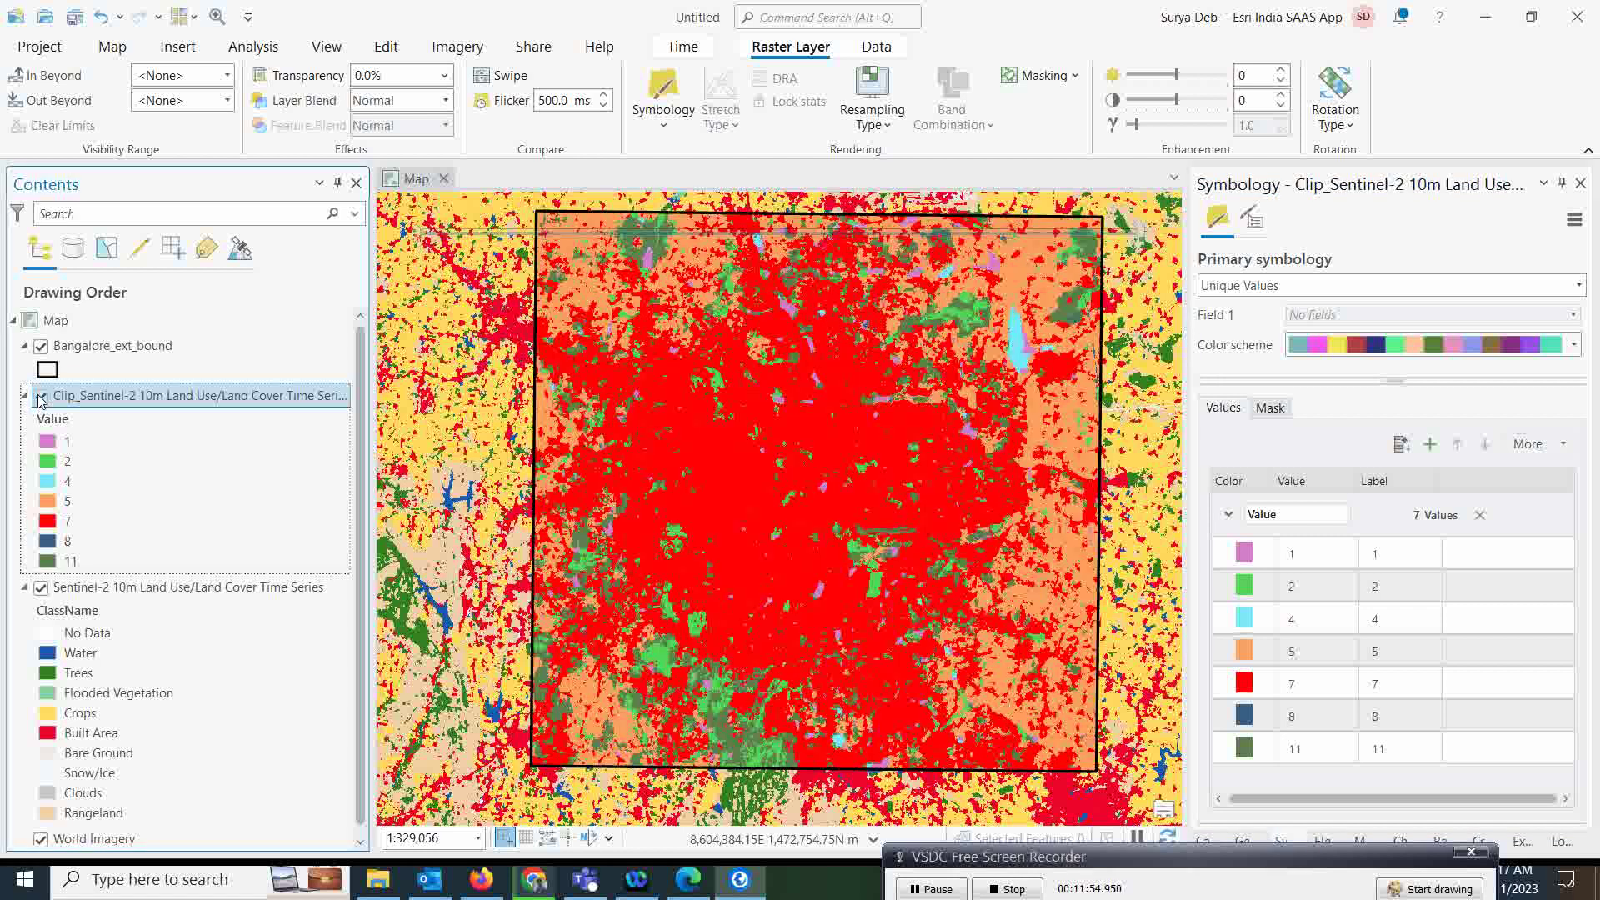
click(40, 397)
click(40, 397)
click(39, 397)
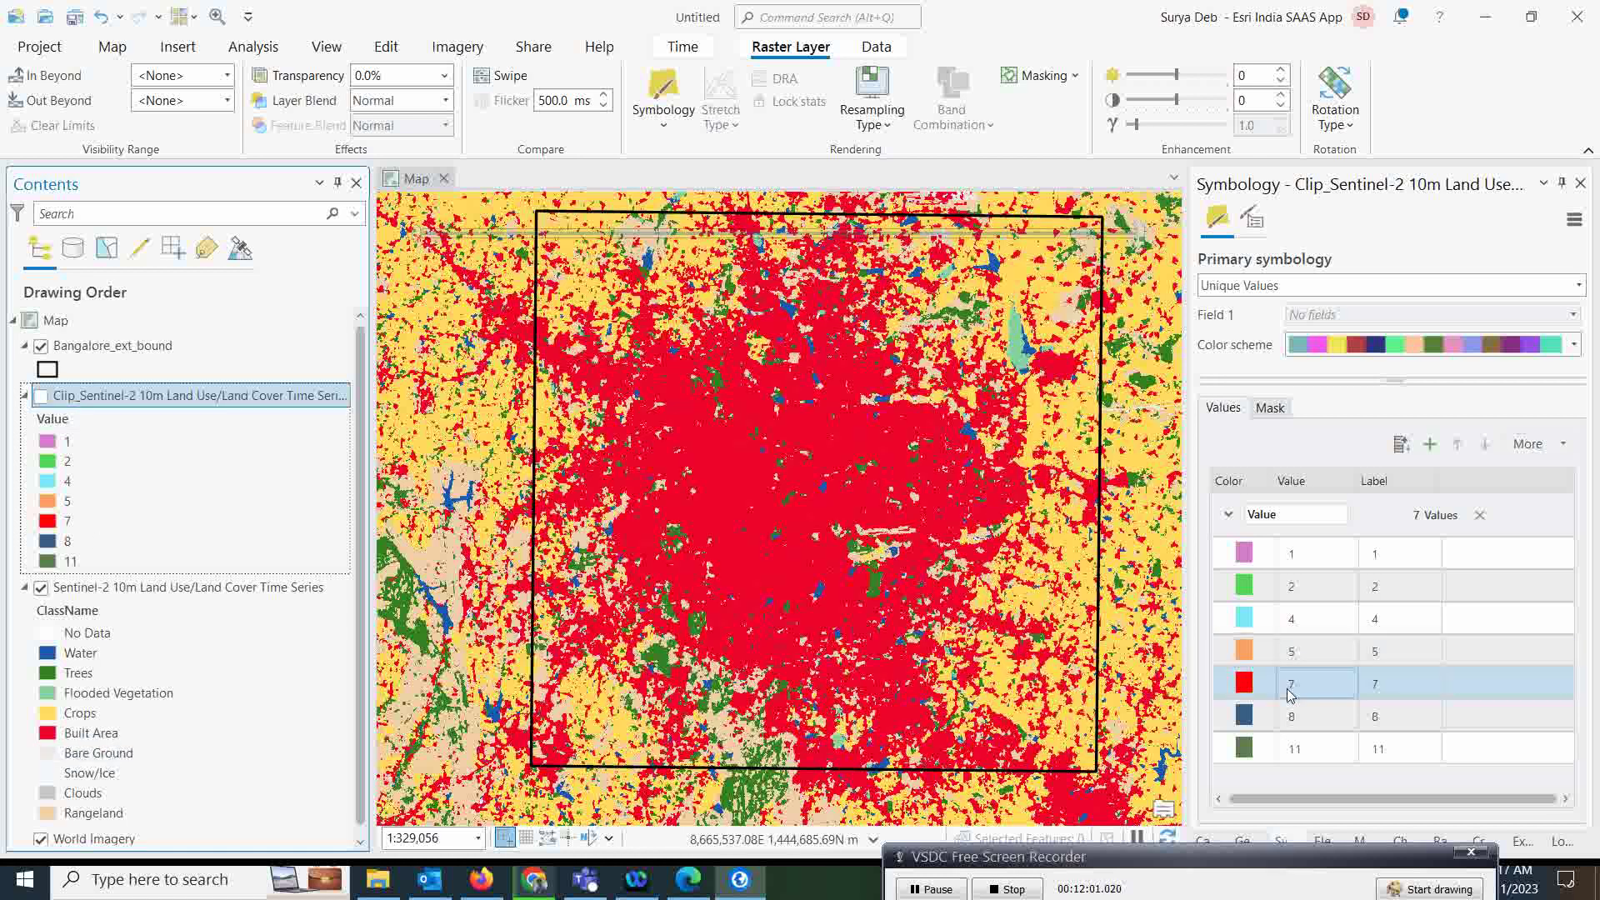
Label value 7 of the clipped layer as Builtup and make the clipped layer visible again
double_click(1376, 683)
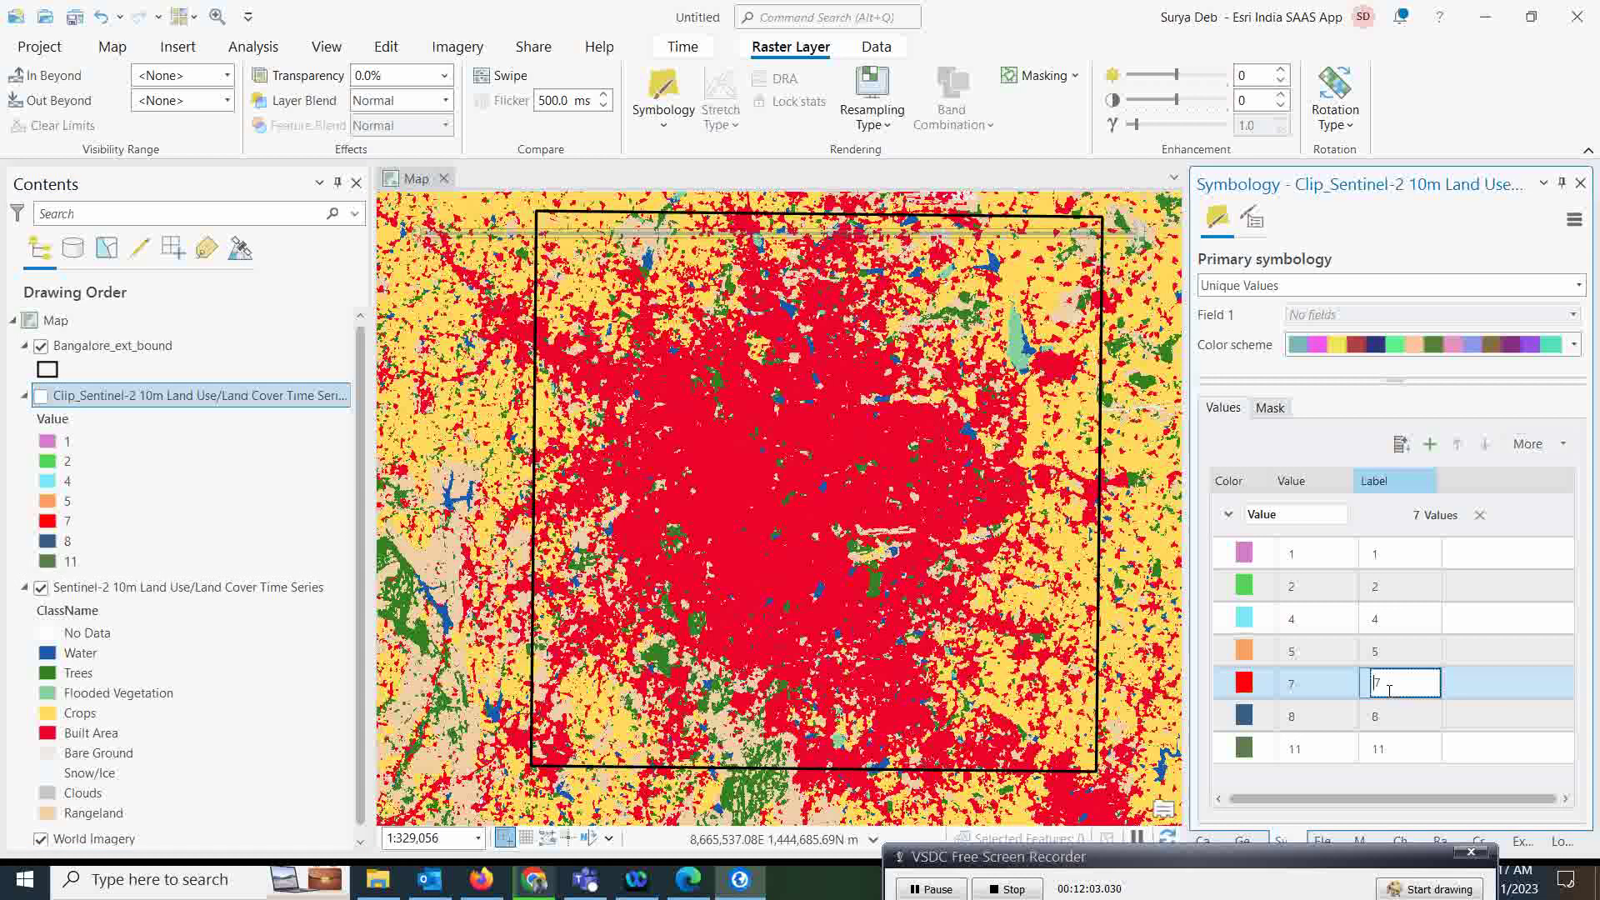
text(Builtup)
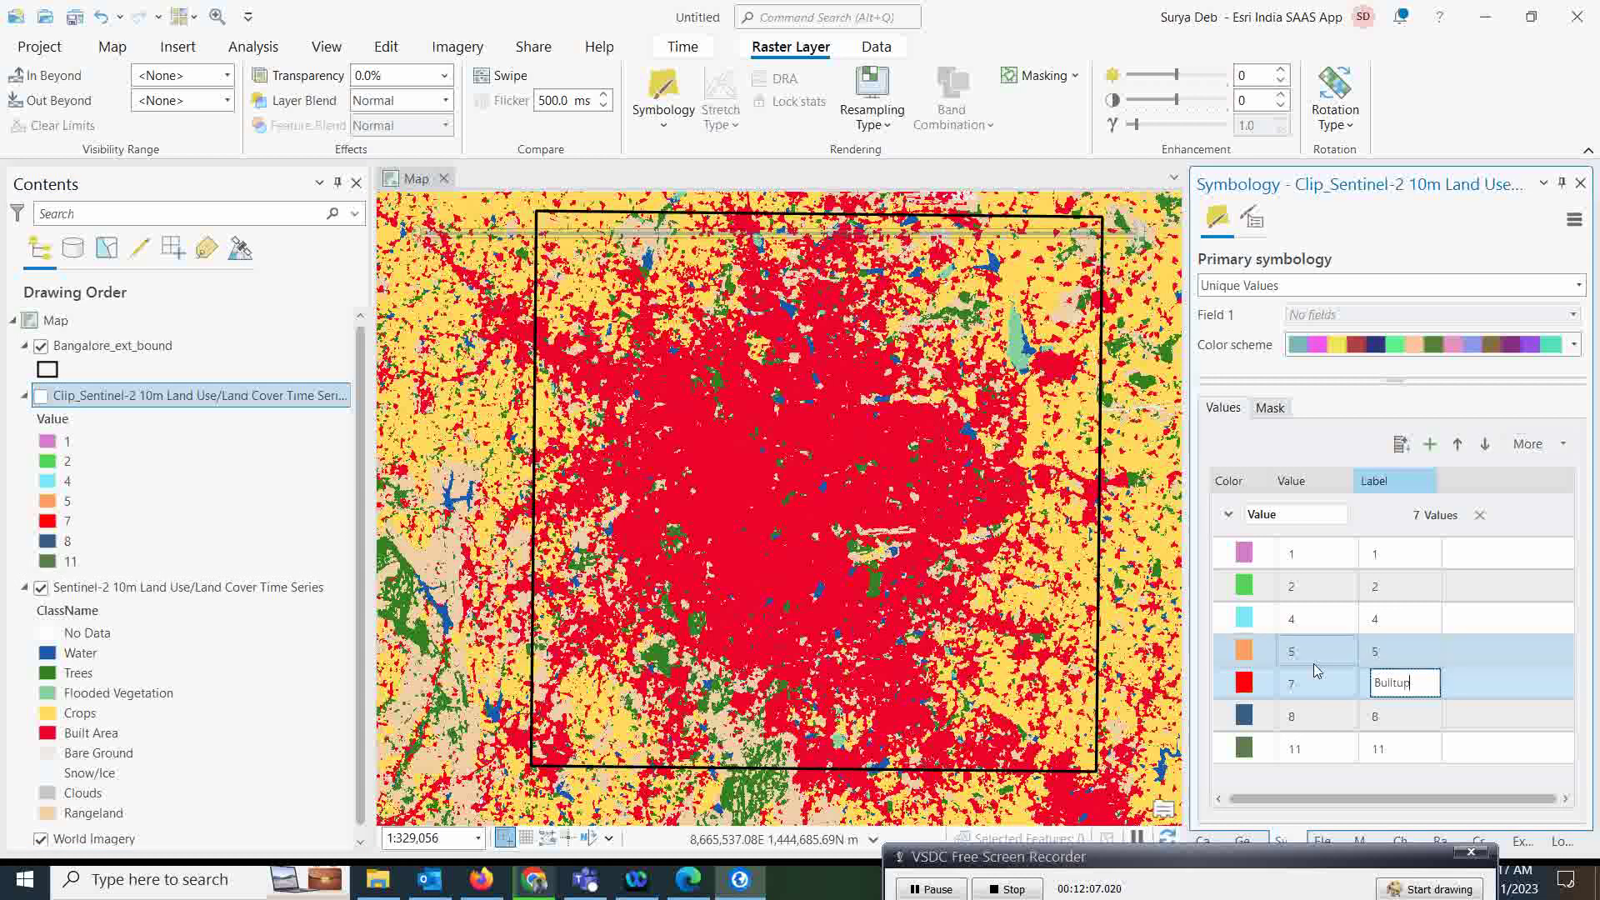
key(Return)
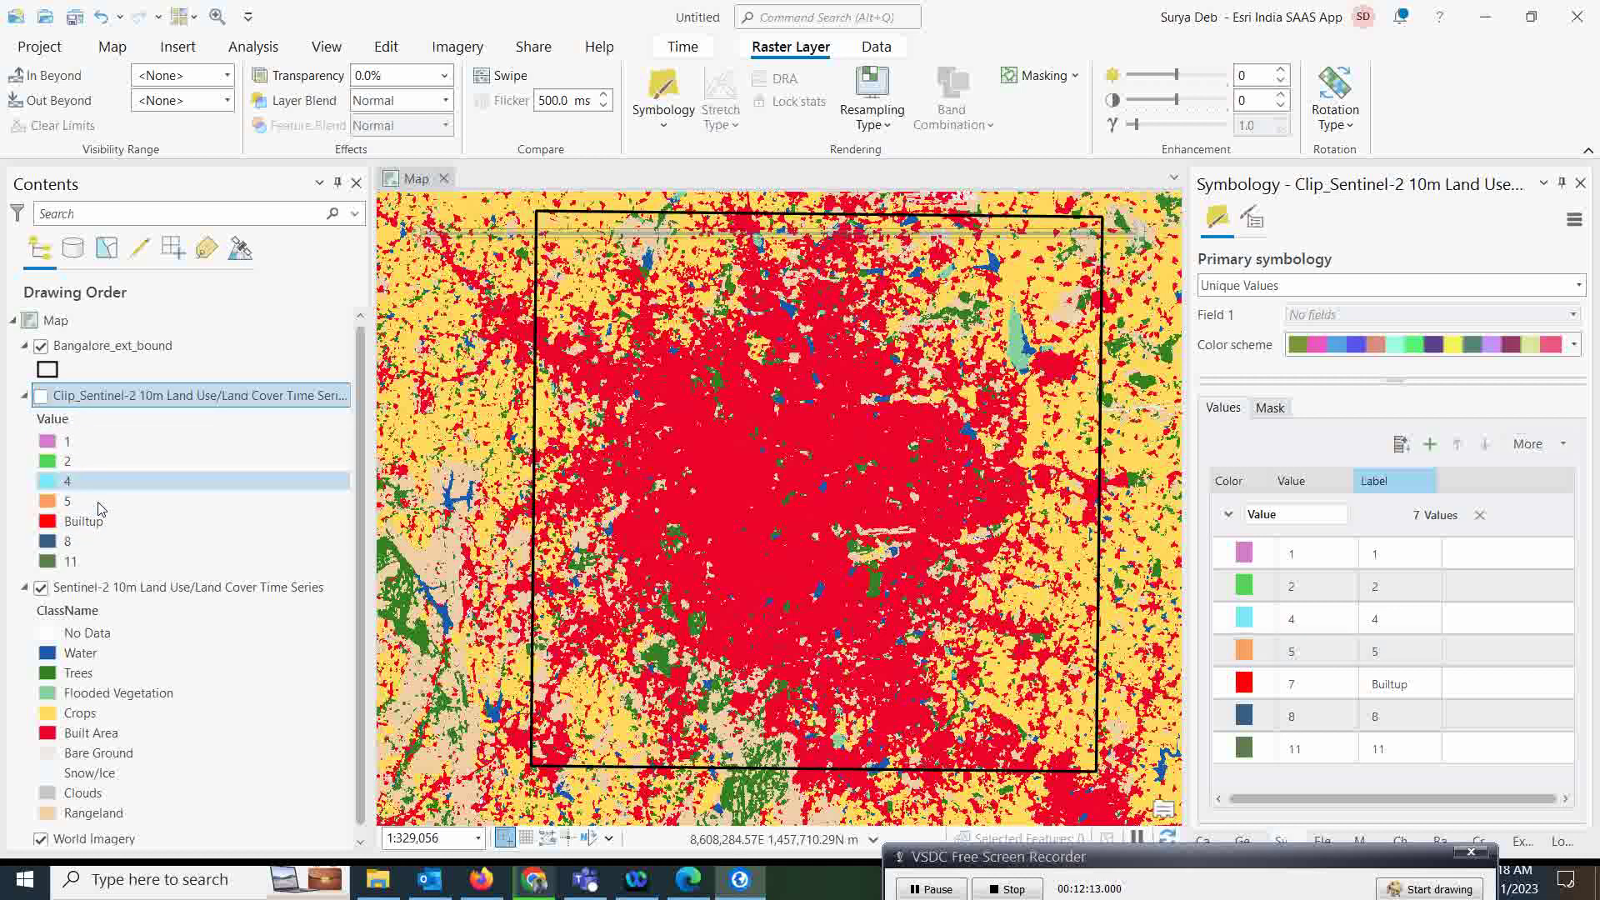
click(41, 397)
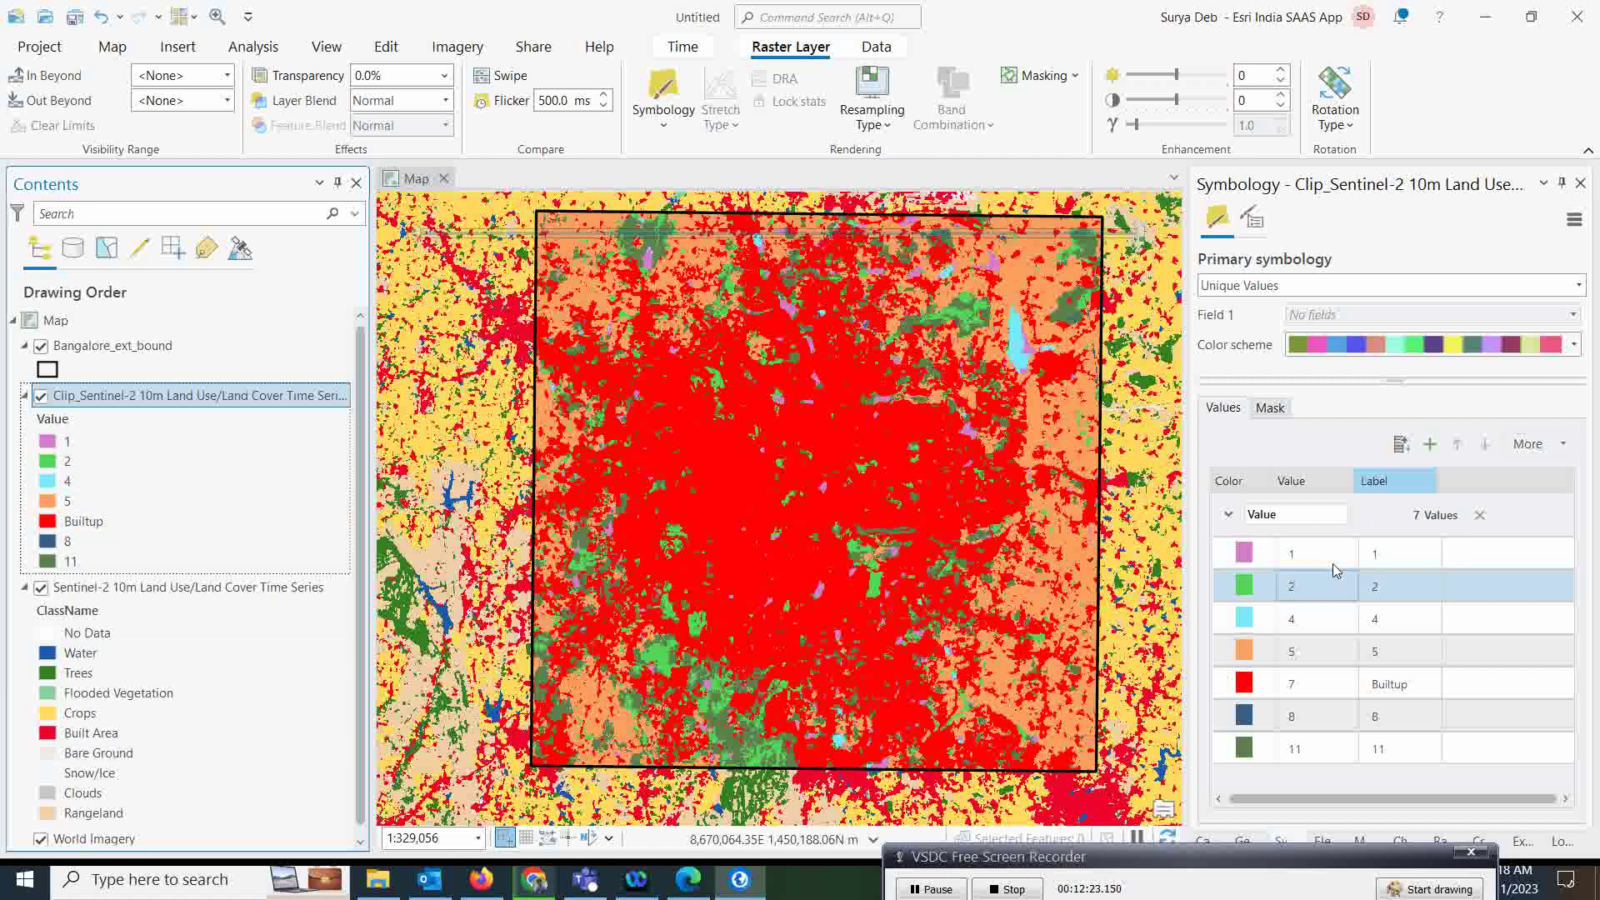
click(1375, 748)
click(1387, 552)
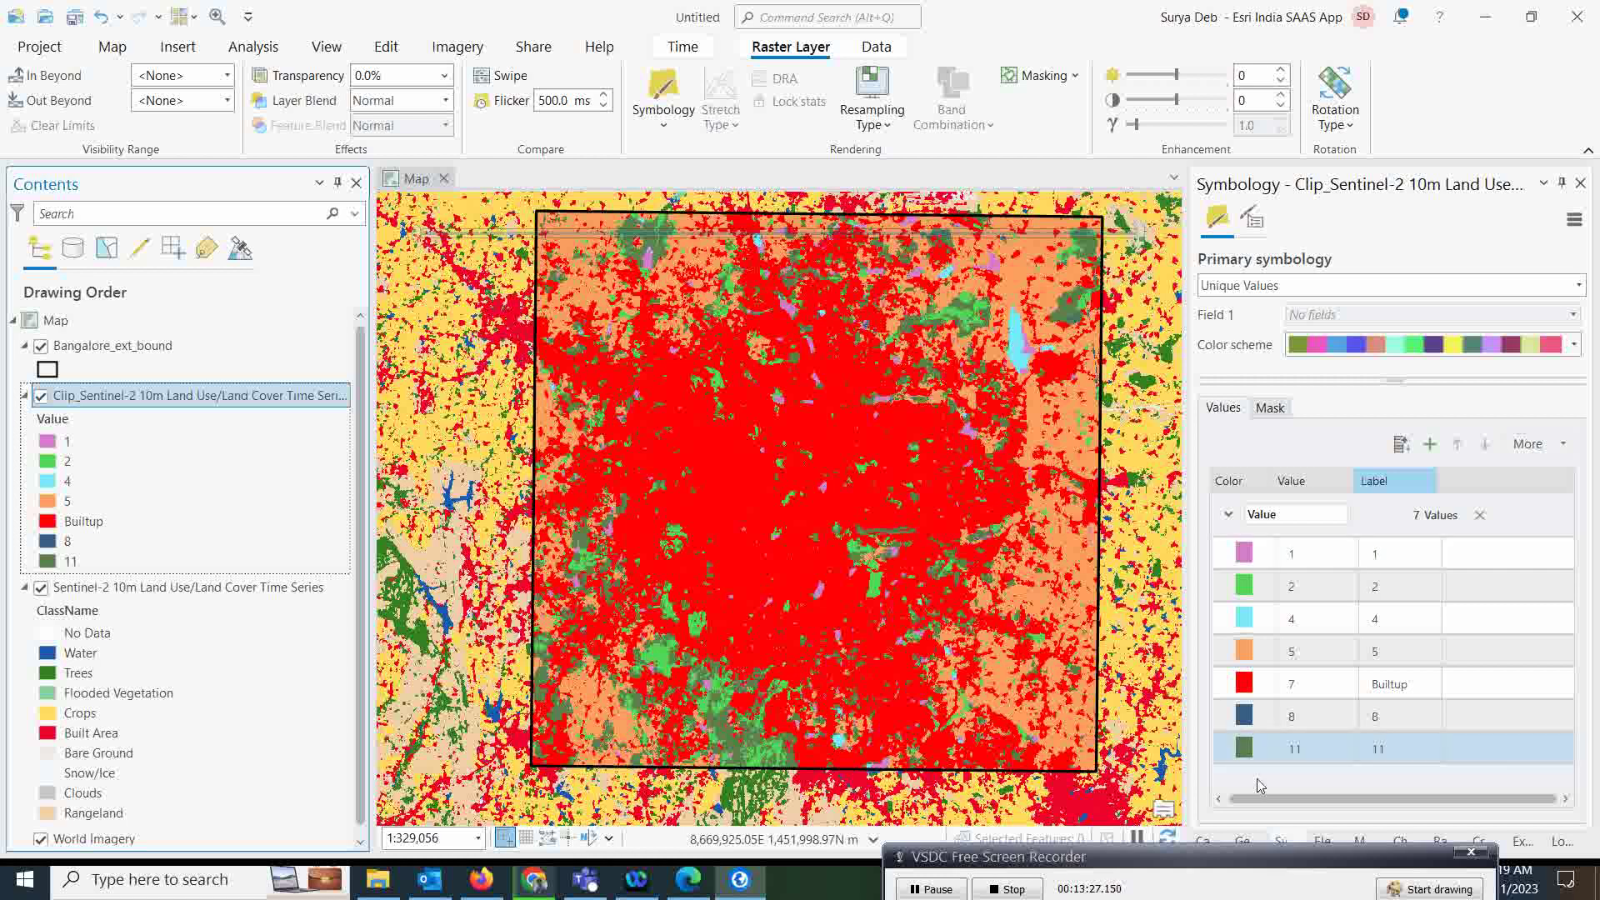
Insert a new map into the ArcGIS Pro project
click(729, 890)
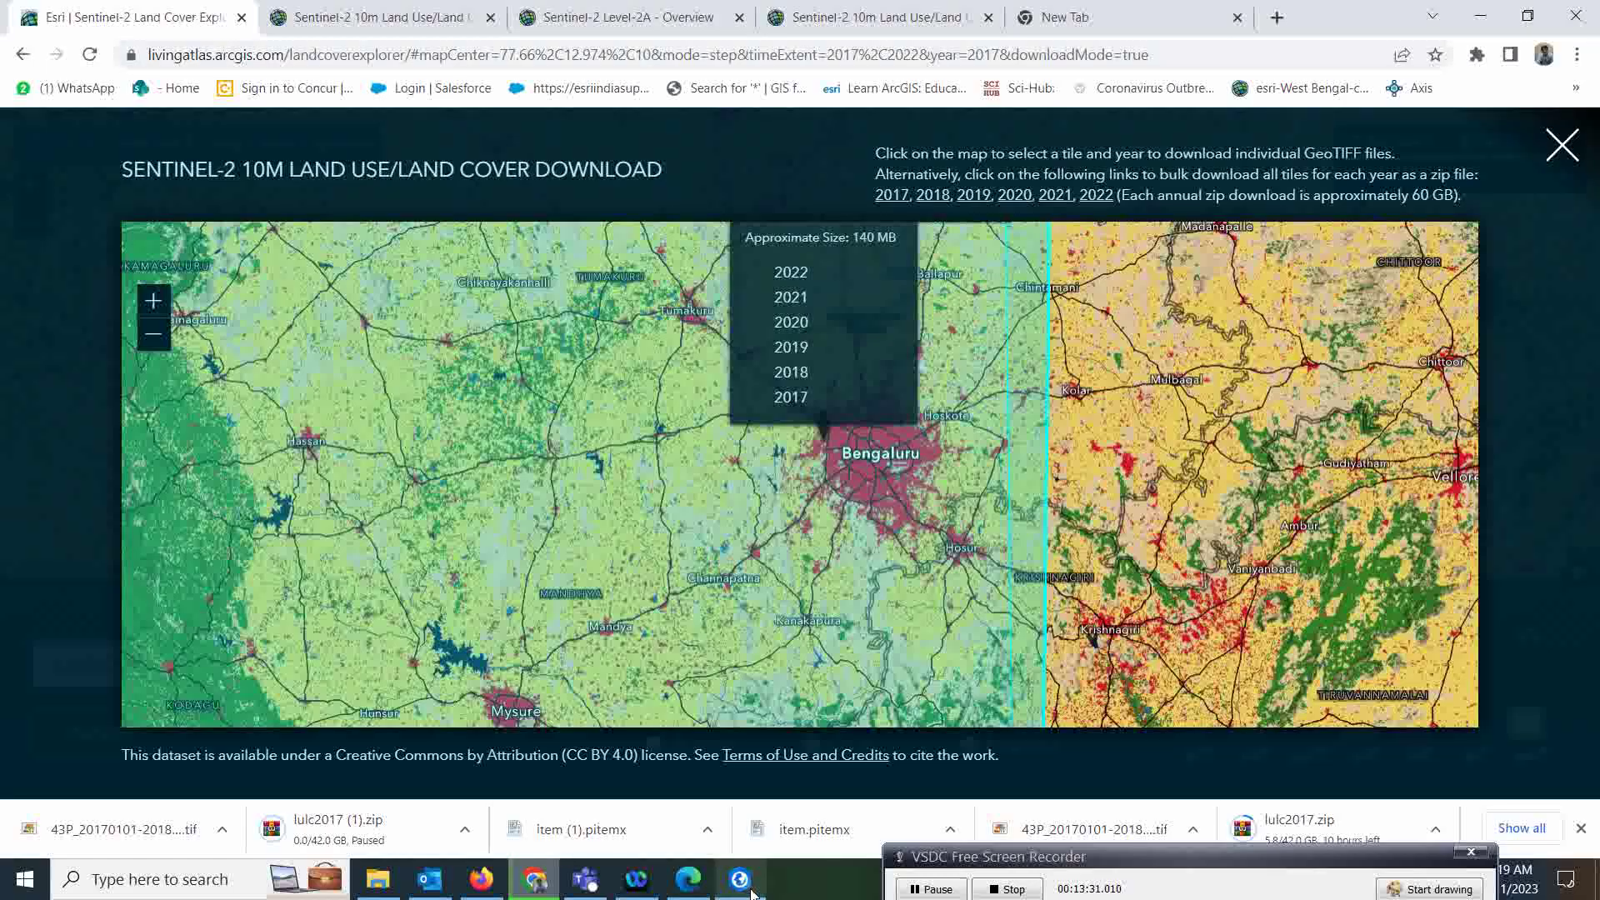
click(584, 876)
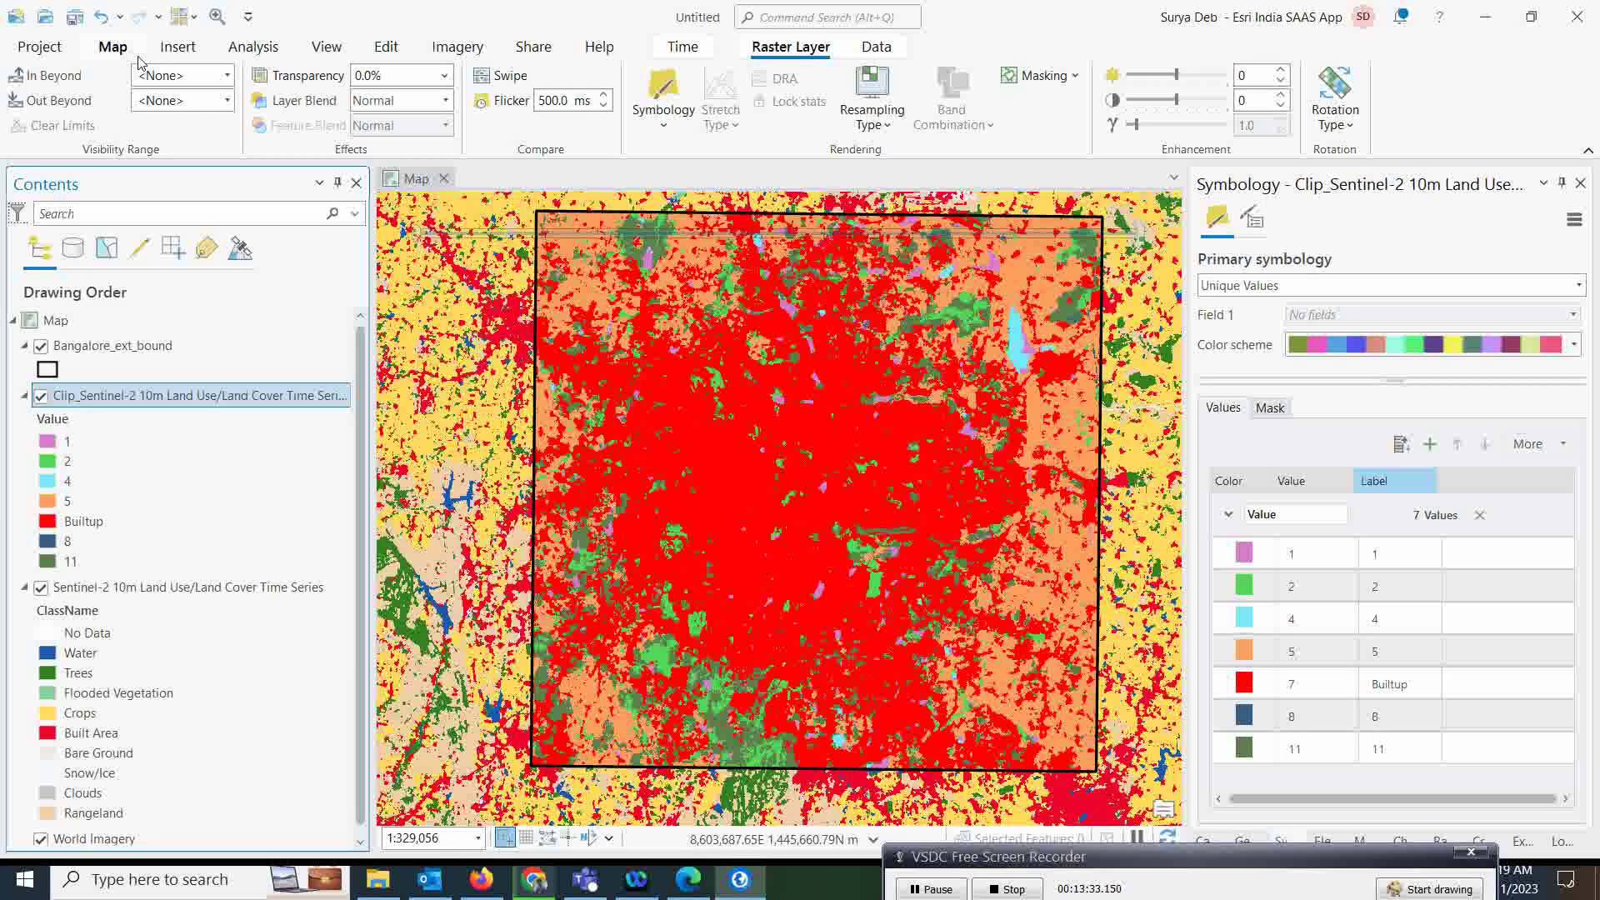
click(111, 48)
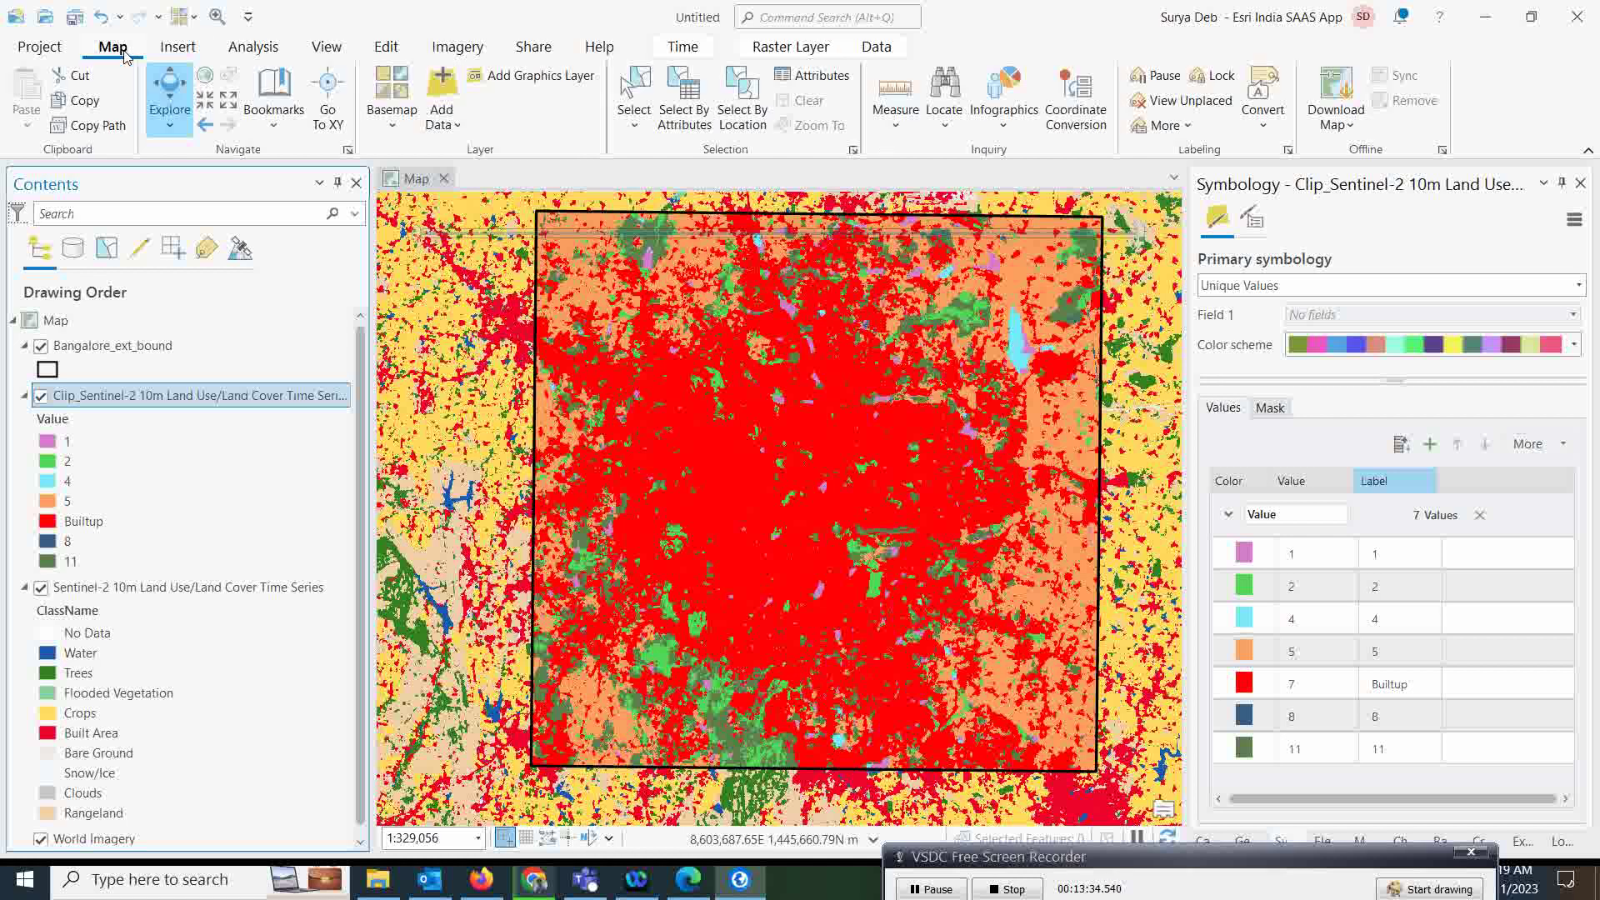
click(177, 49)
click(27, 124)
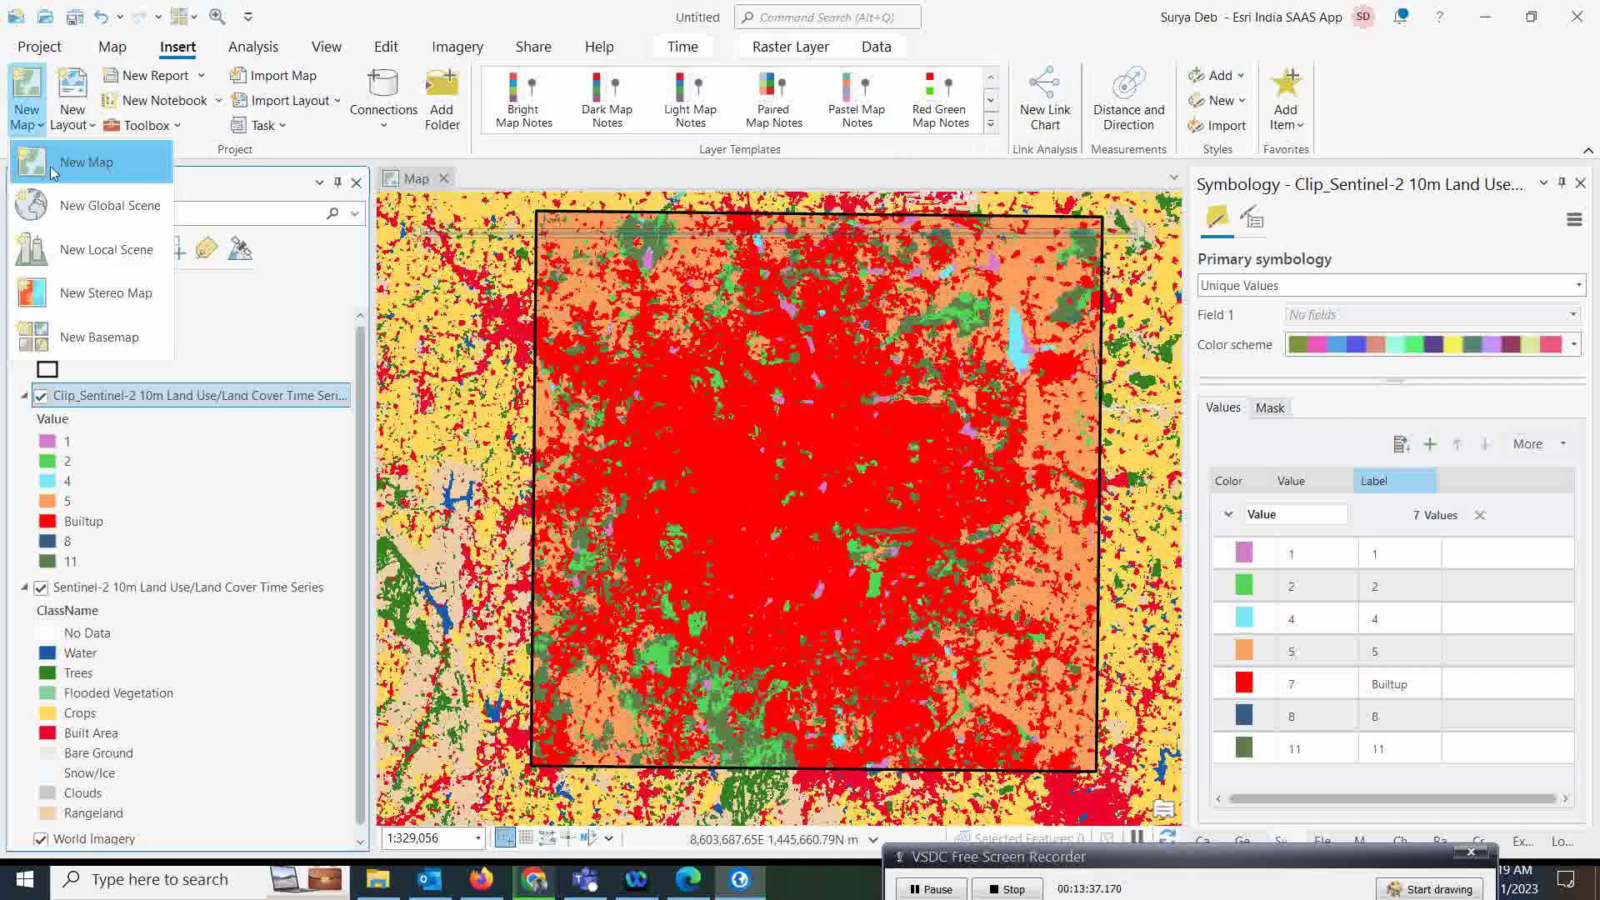
click(75, 160)
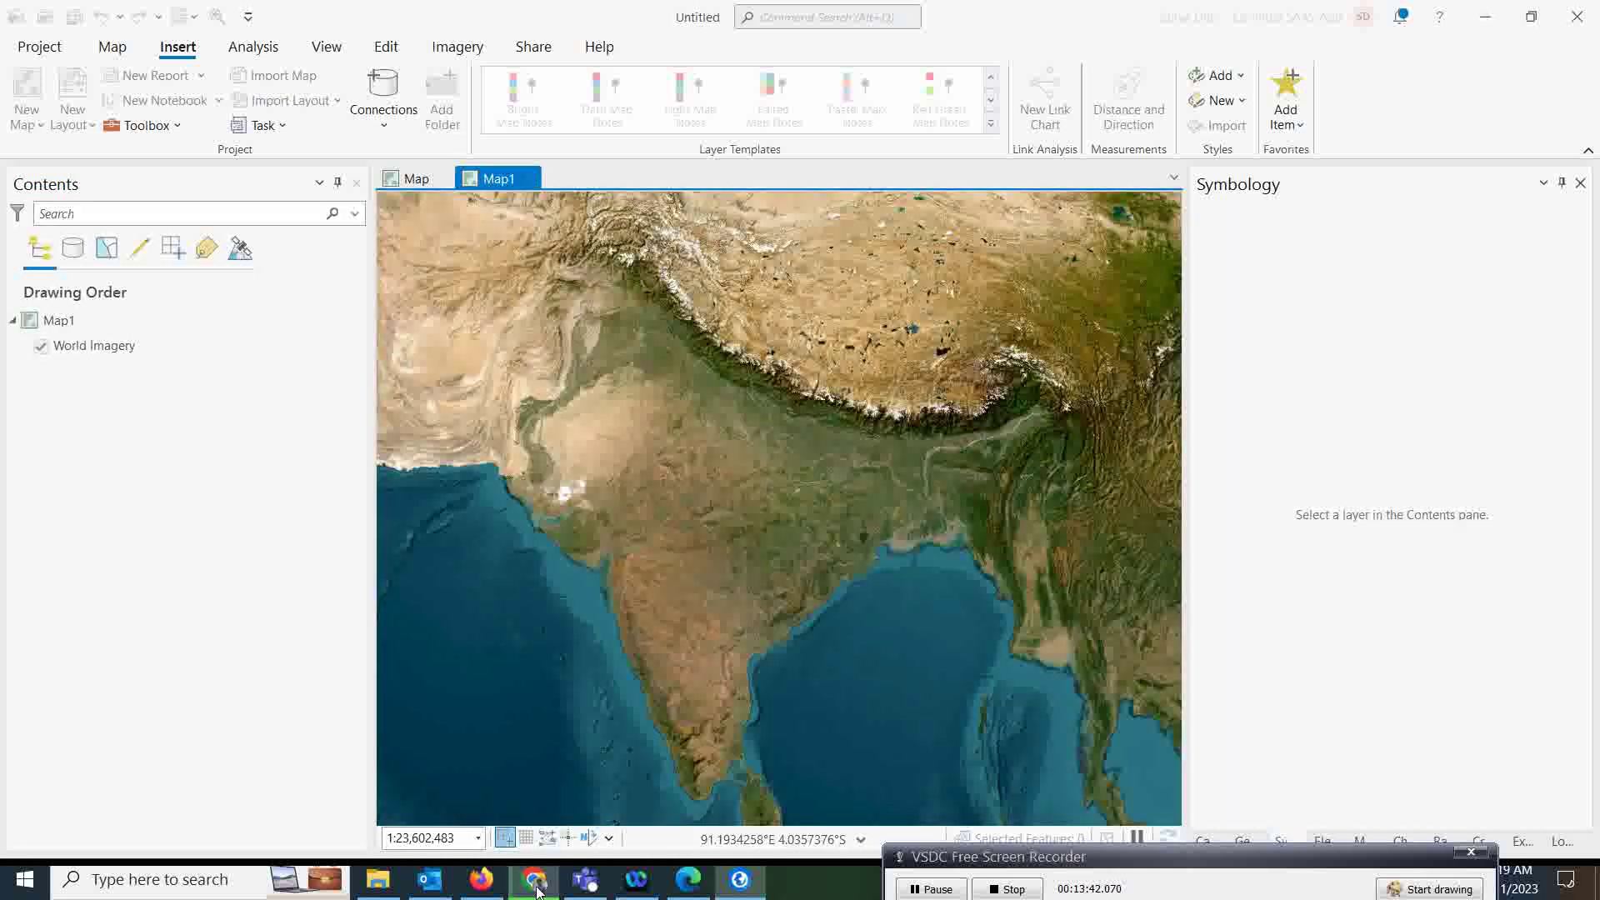
Switch to Chrome and copy the web address of the Sentinel-2 10m Land Use/Land Cover Time Series item page
mouse_move(540, 885)
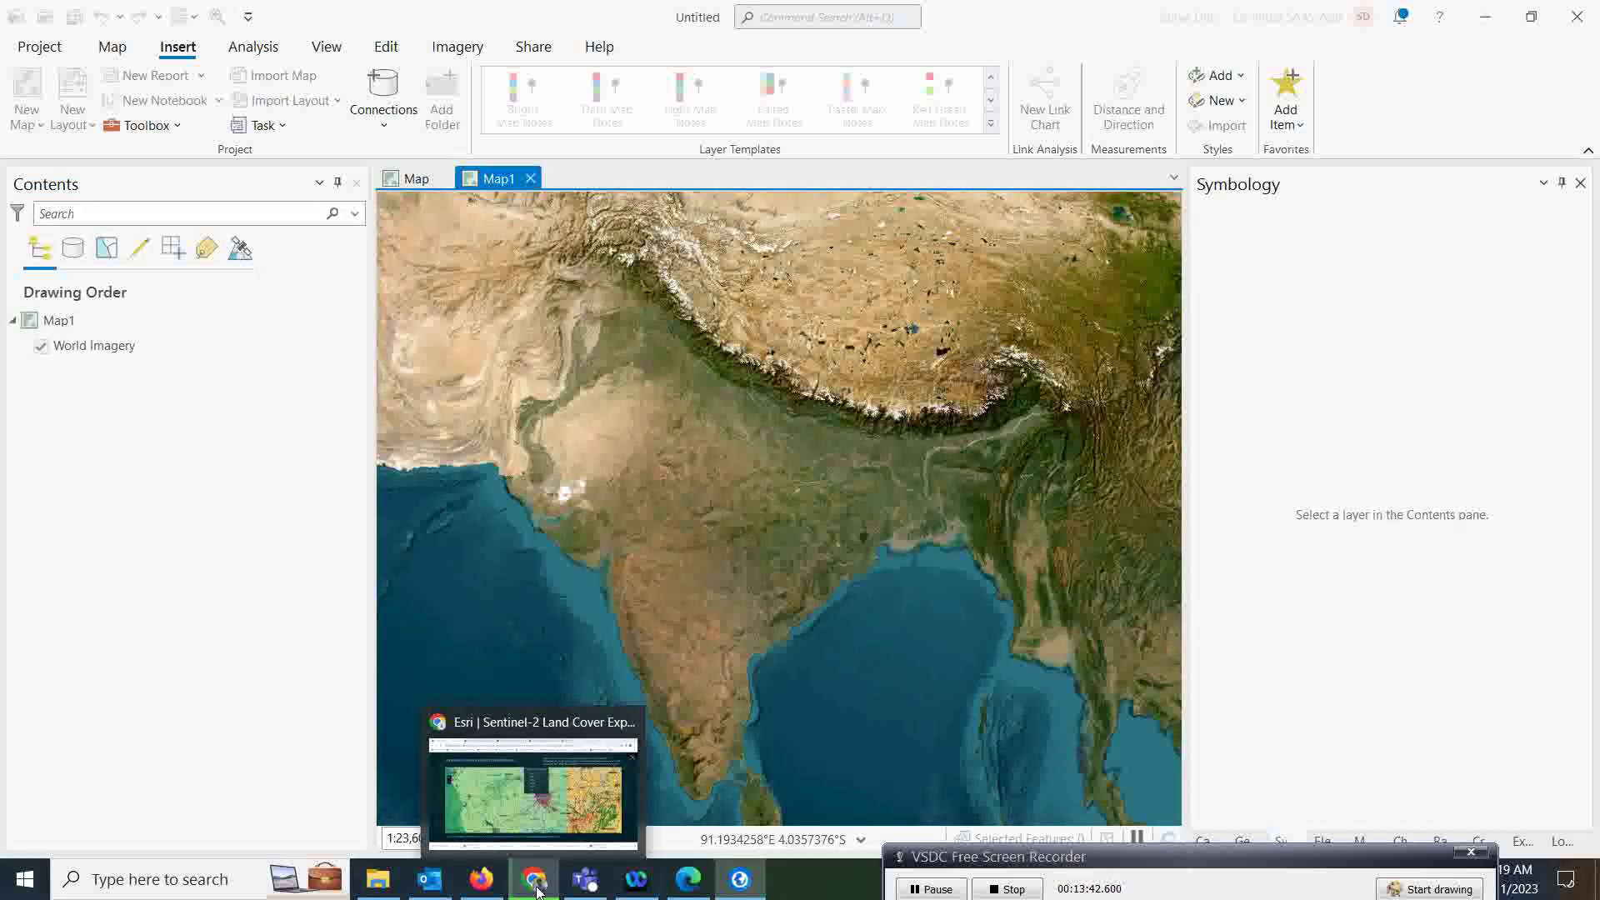
click(541, 840)
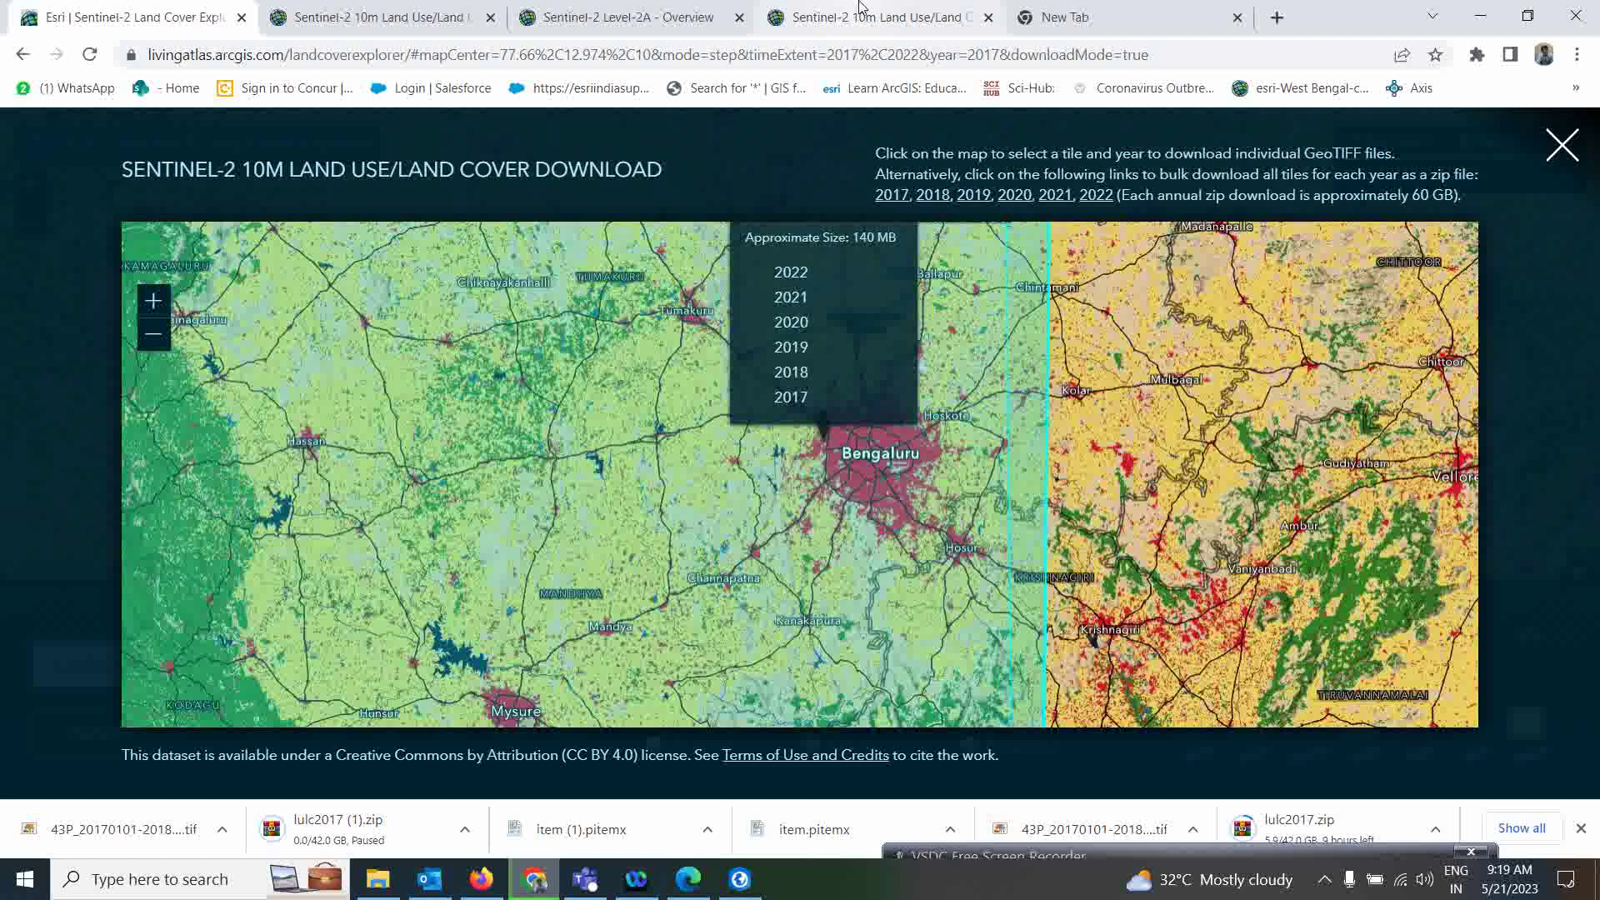
click(842, 17)
click(333, 57)
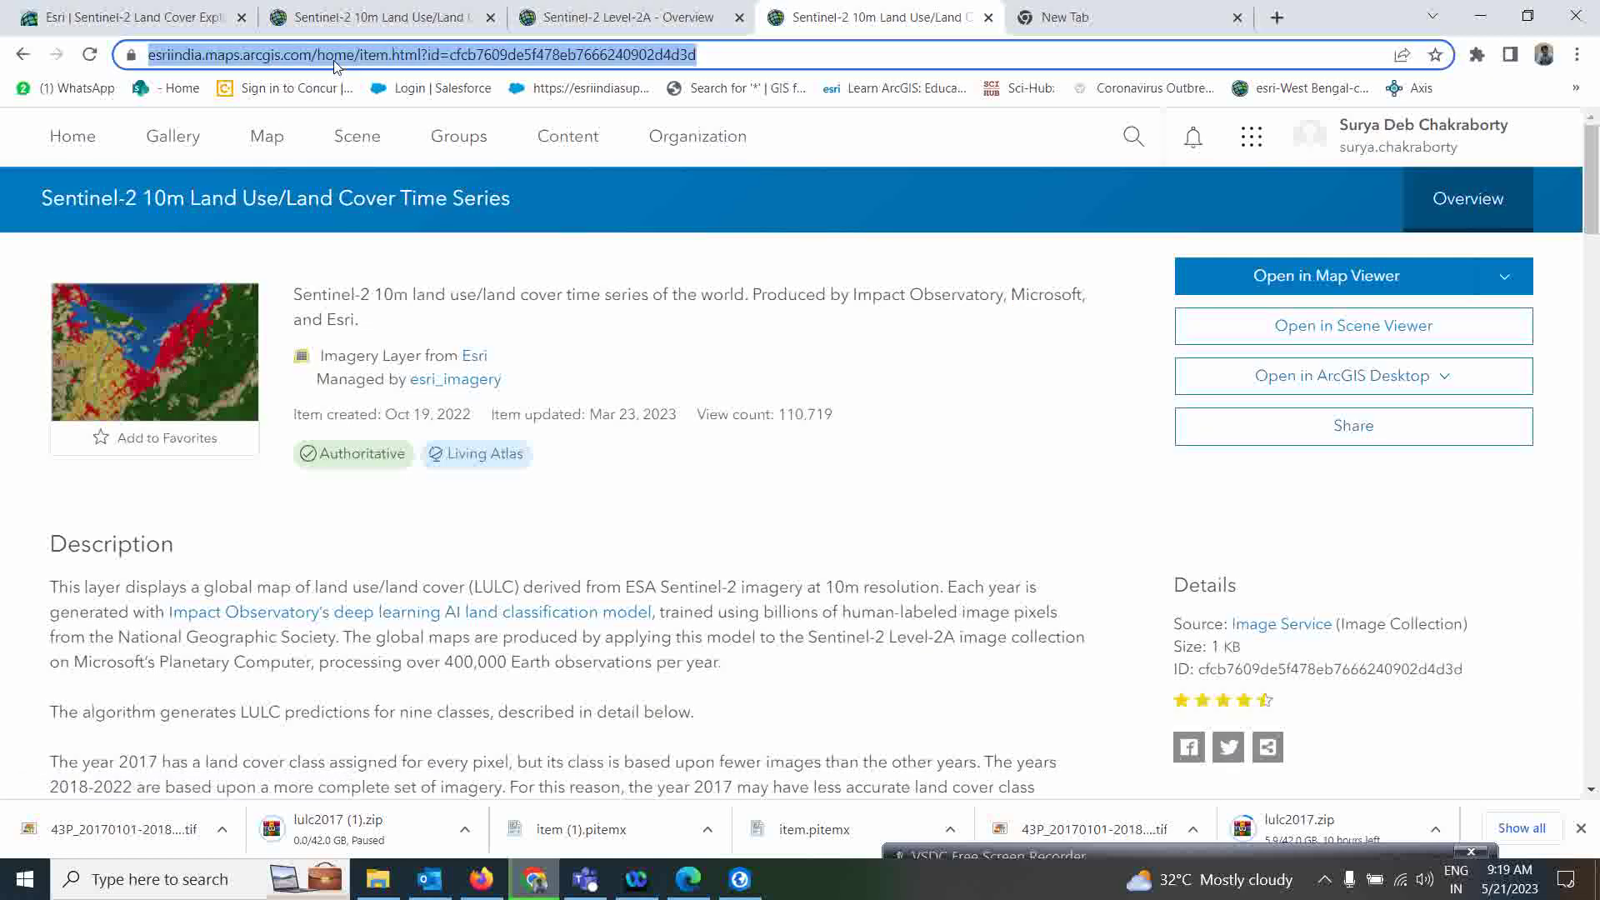
right_click(333, 60)
click(386, 206)
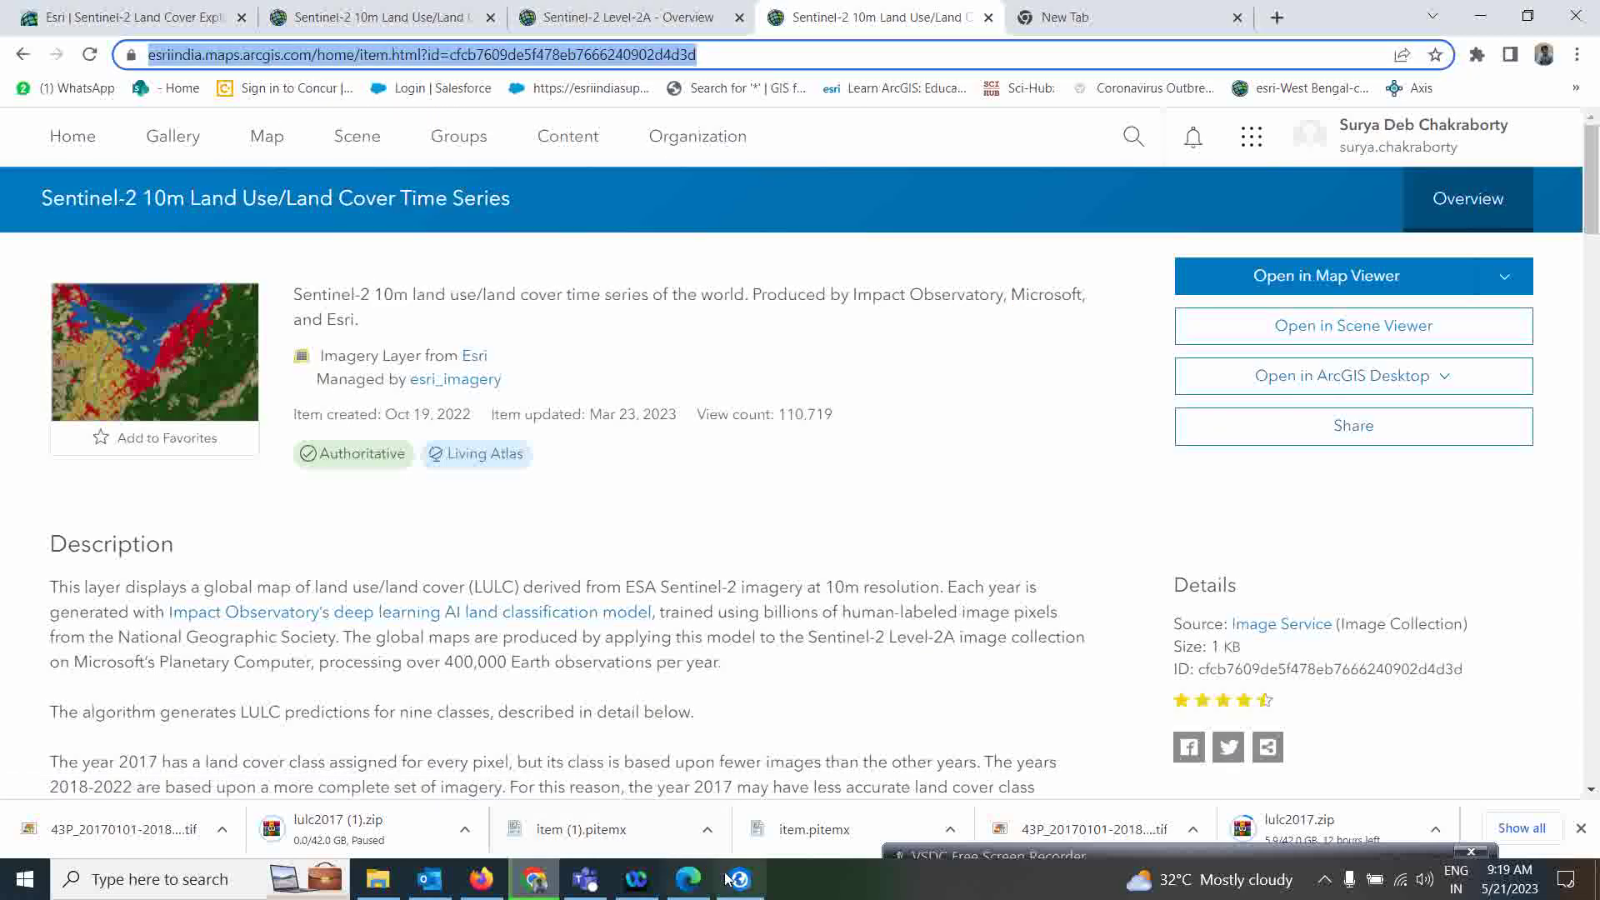
Switch to ArcGIS Pro and add the land cover time series to Map1 from the copied item URL, with the Automatic service type
click(740, 879)
click(113, 47)
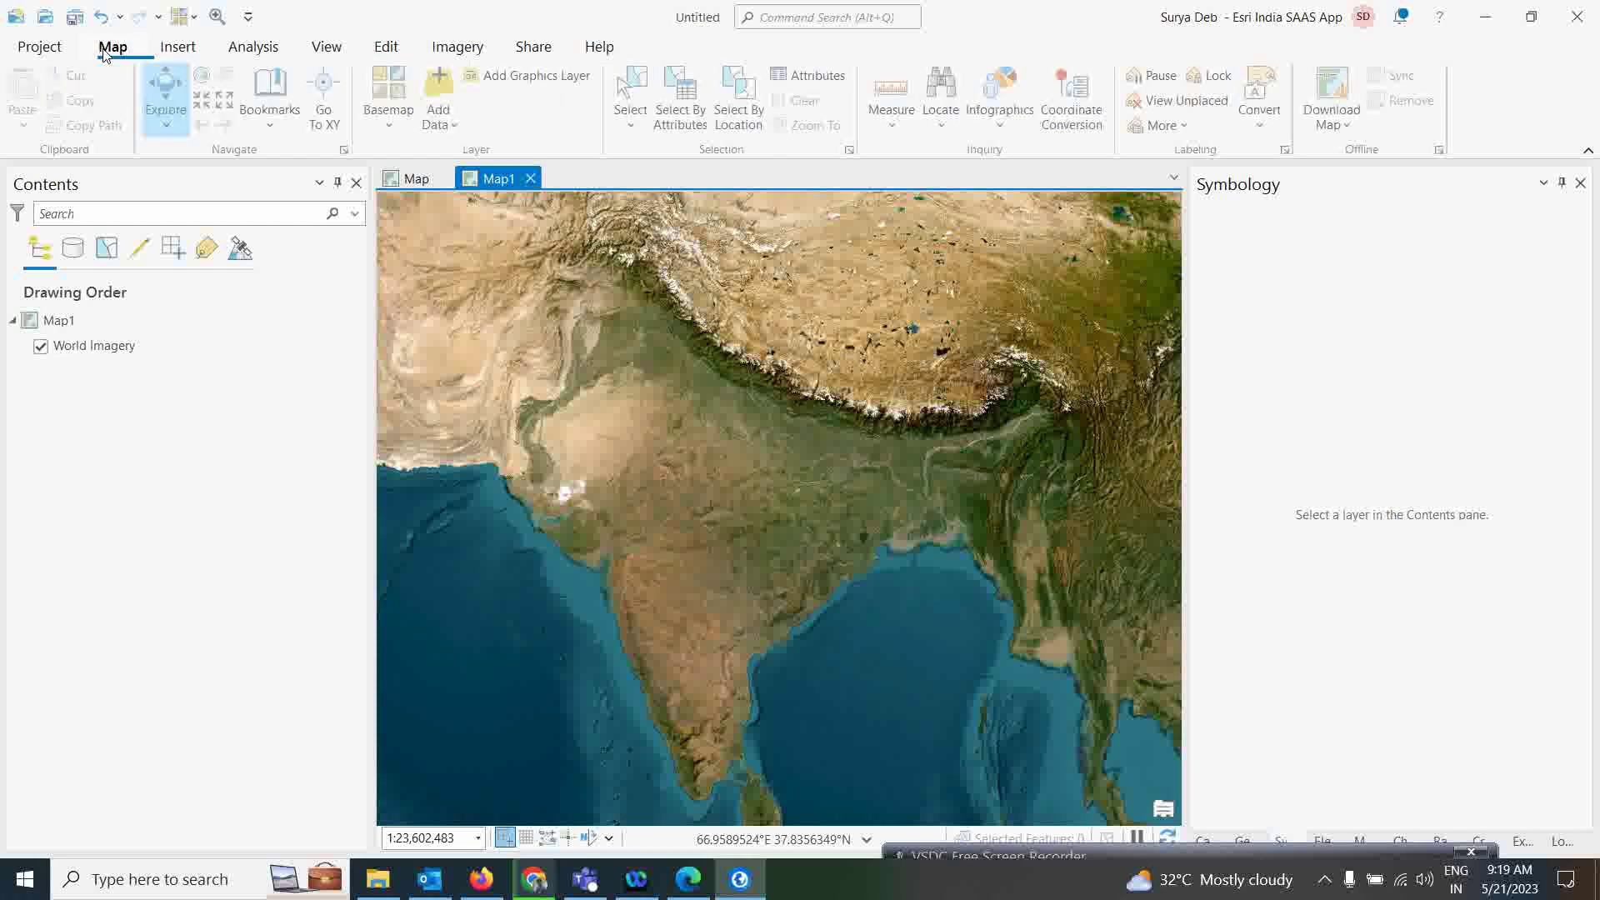
click(442, 120)
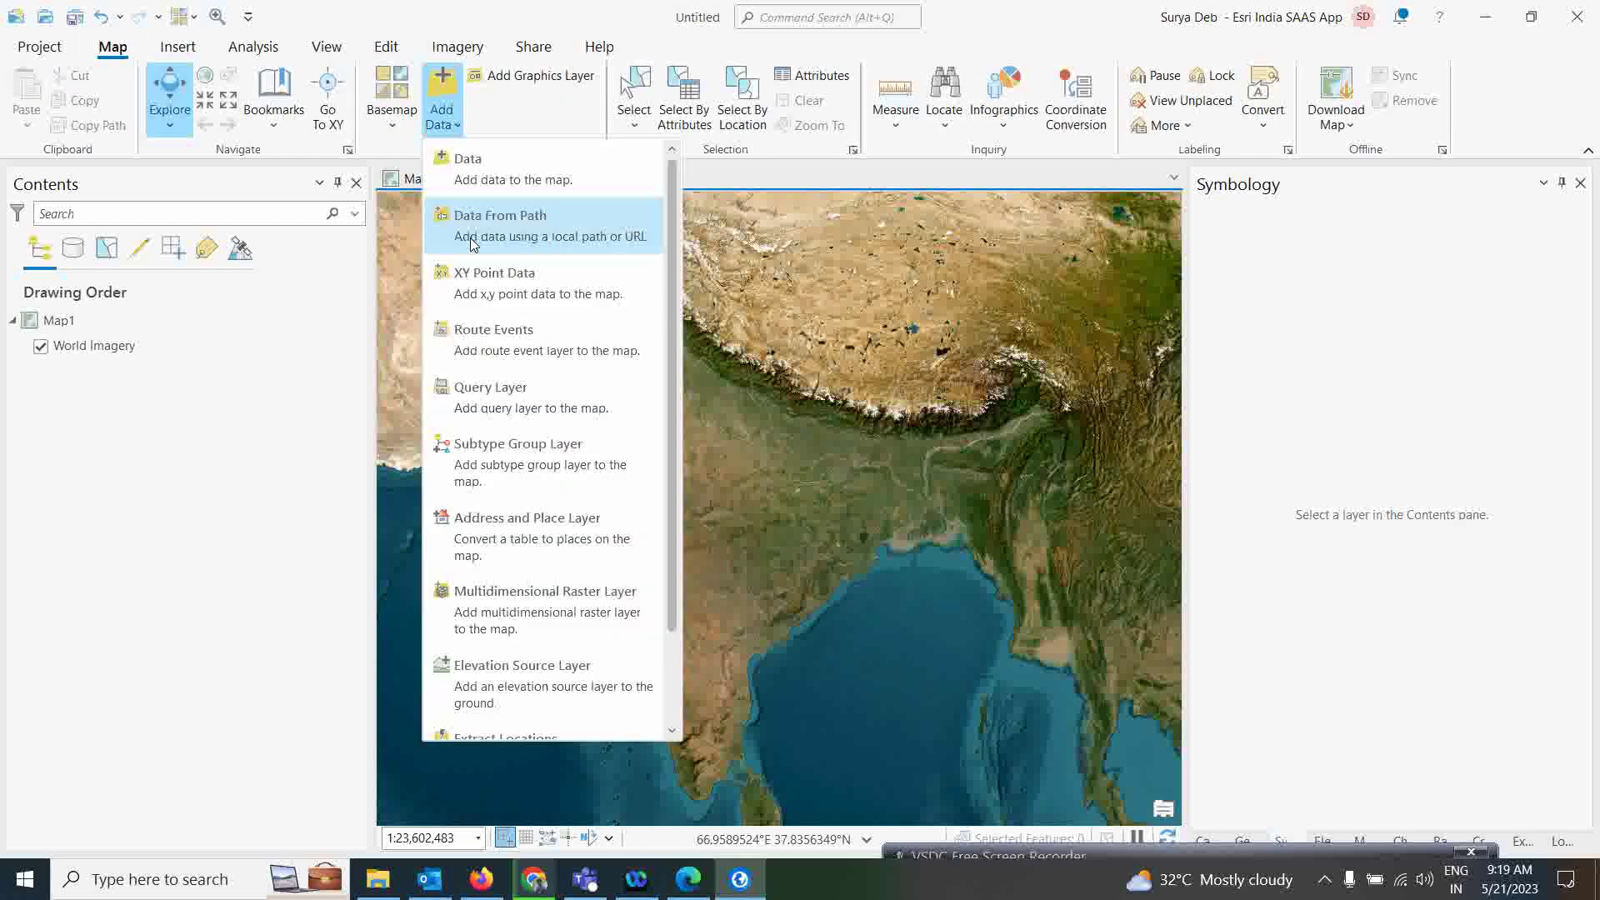
click(513, 218)
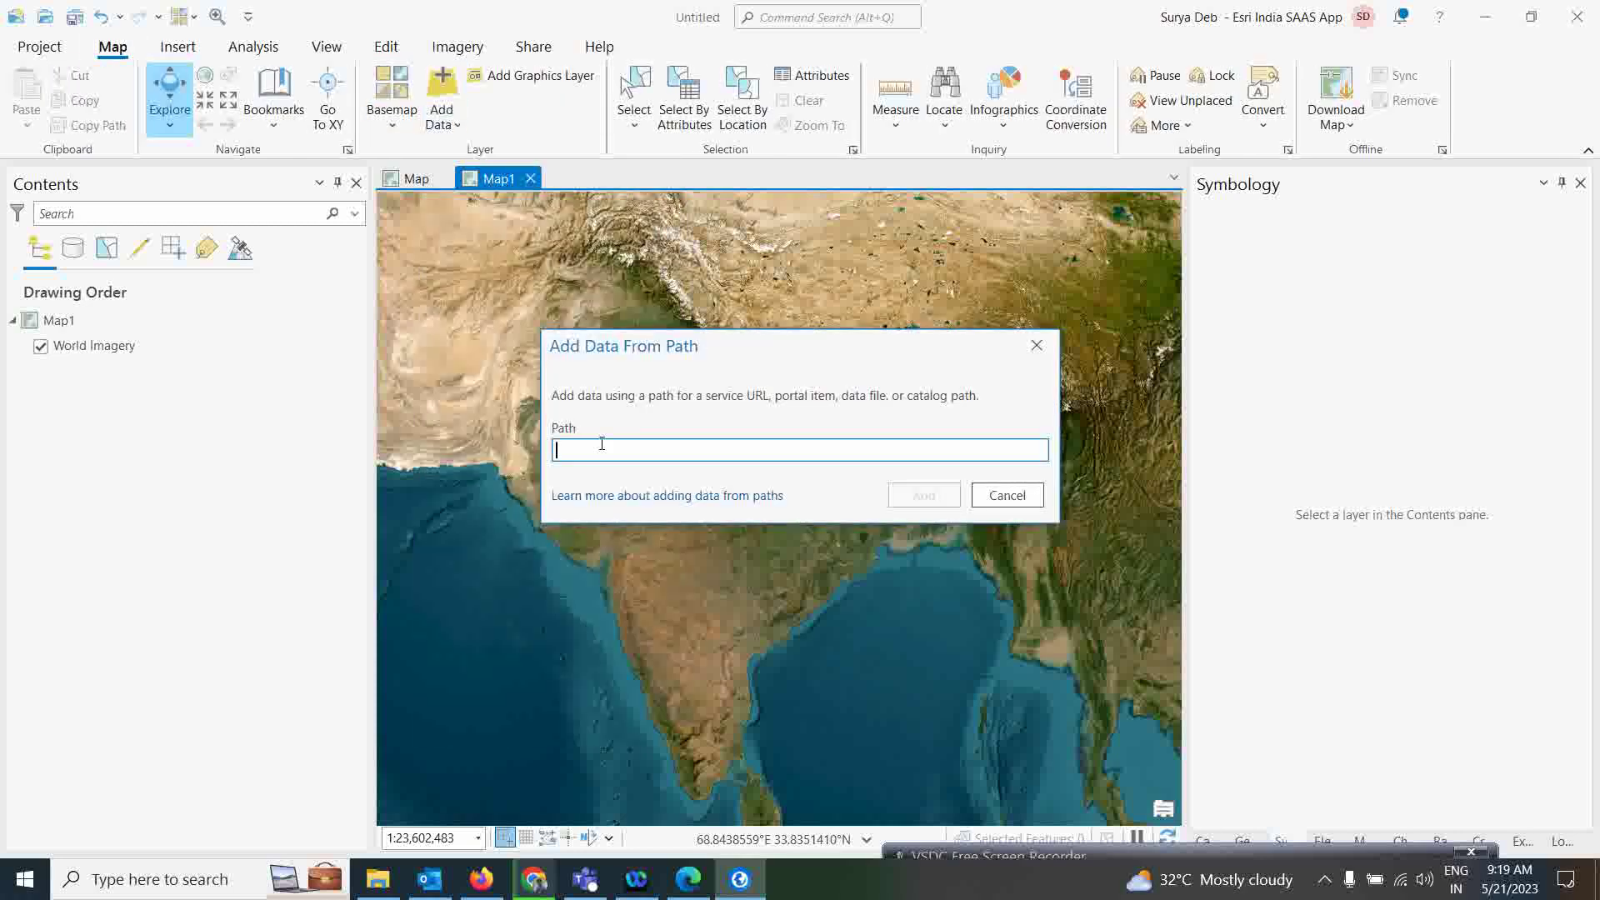
key(ctrl+v)
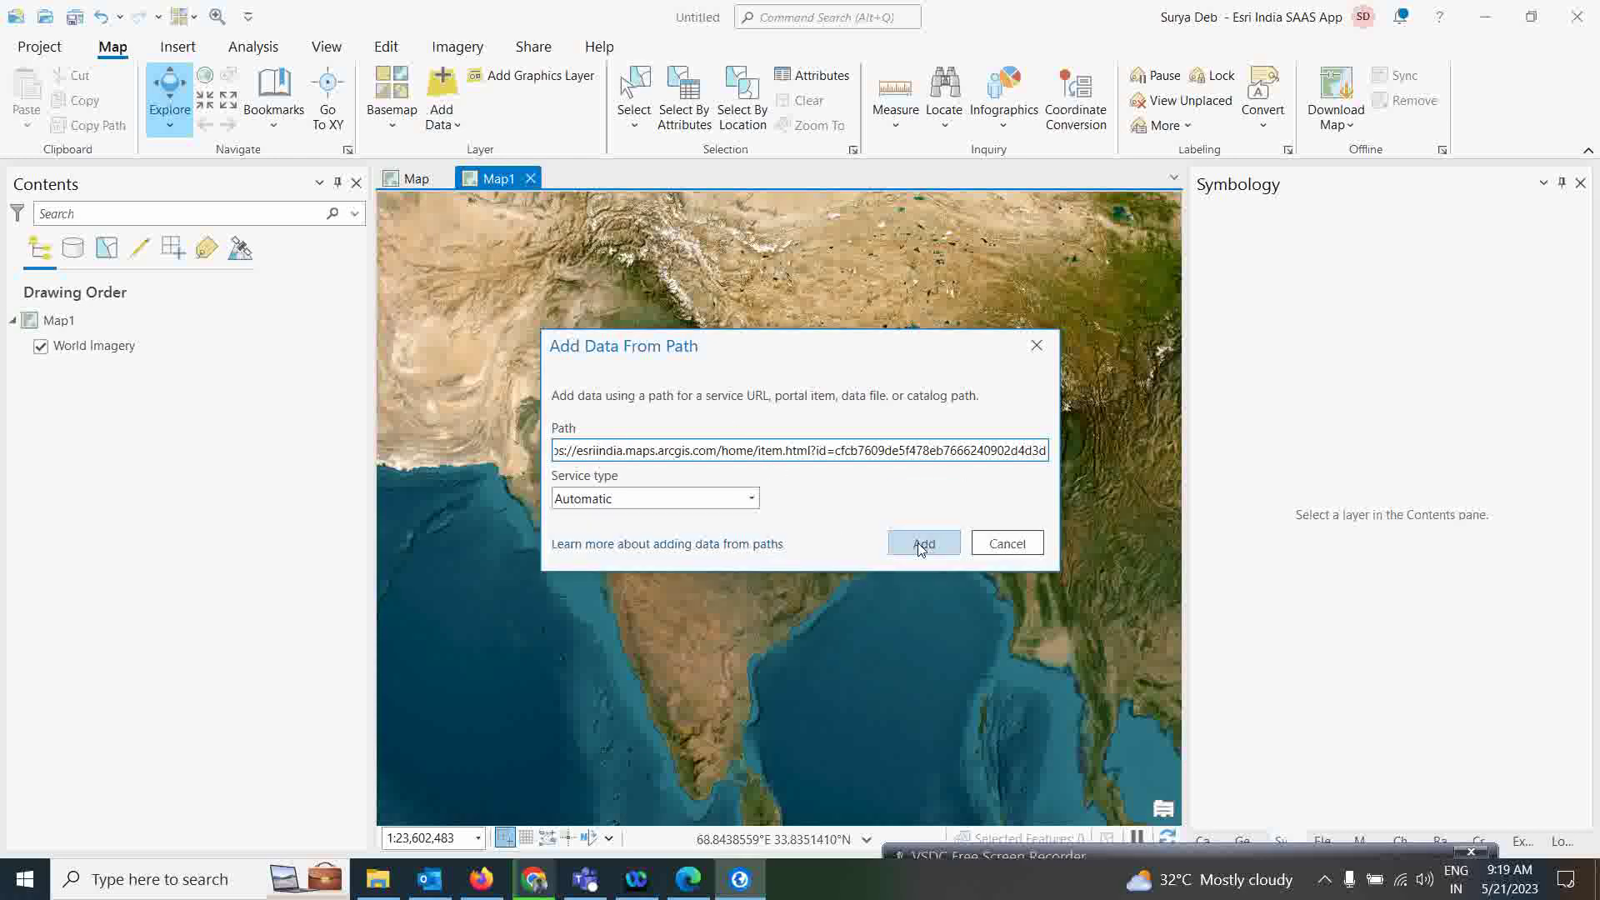
click(922, 550)
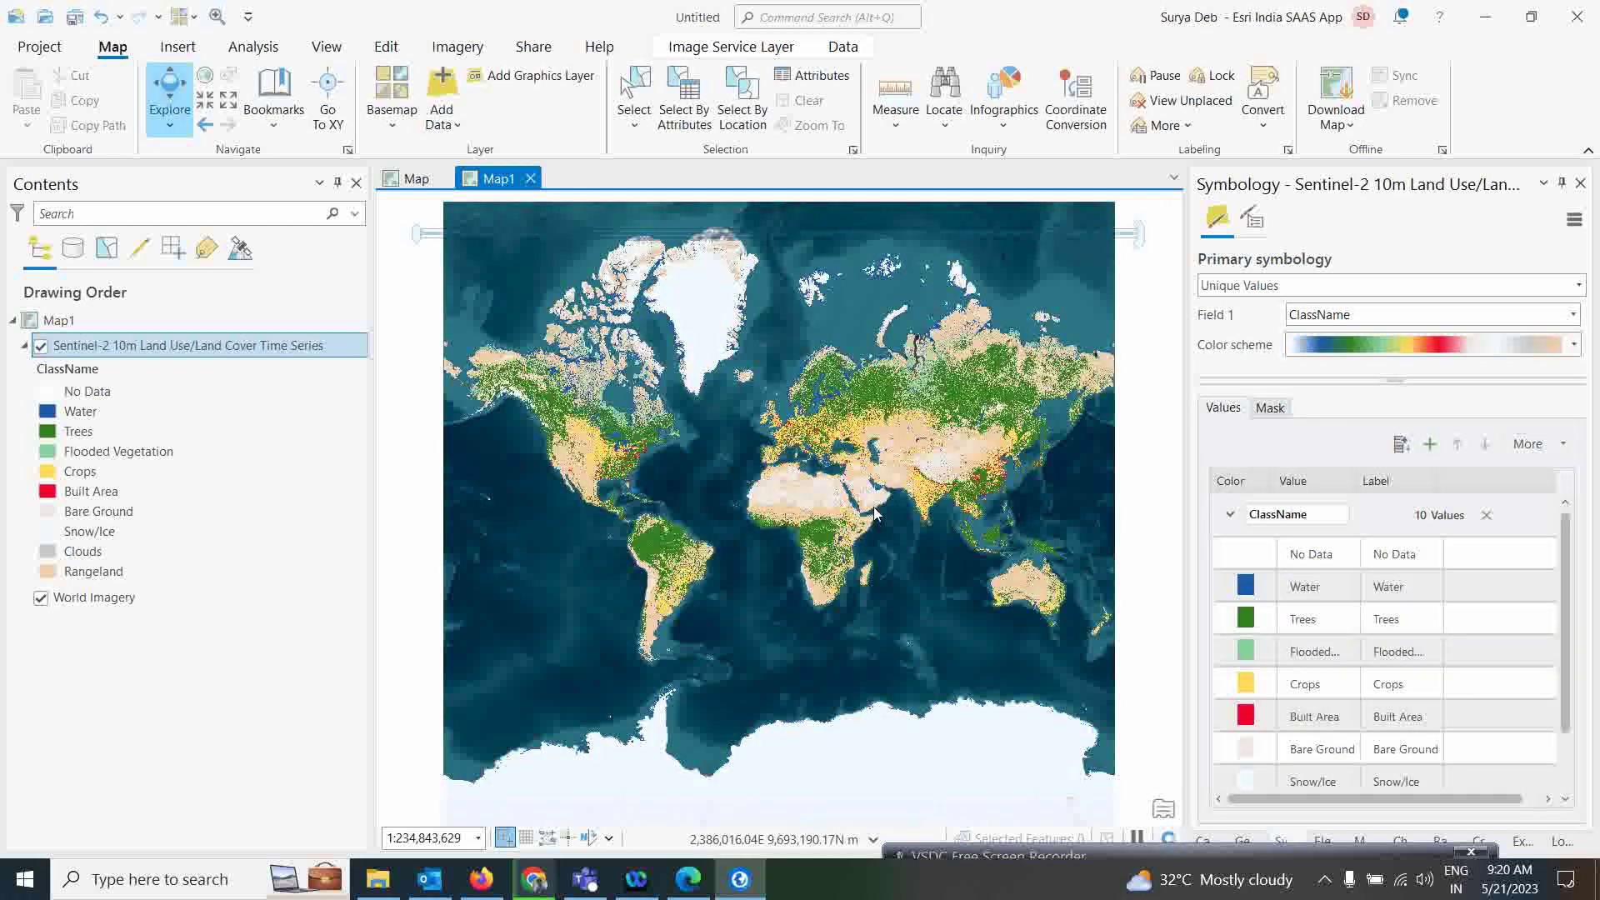
Examine the added land cover layer over southern India, and return to the first map with the clipped Bangalore layer
scroll(935, 508, up, 5)
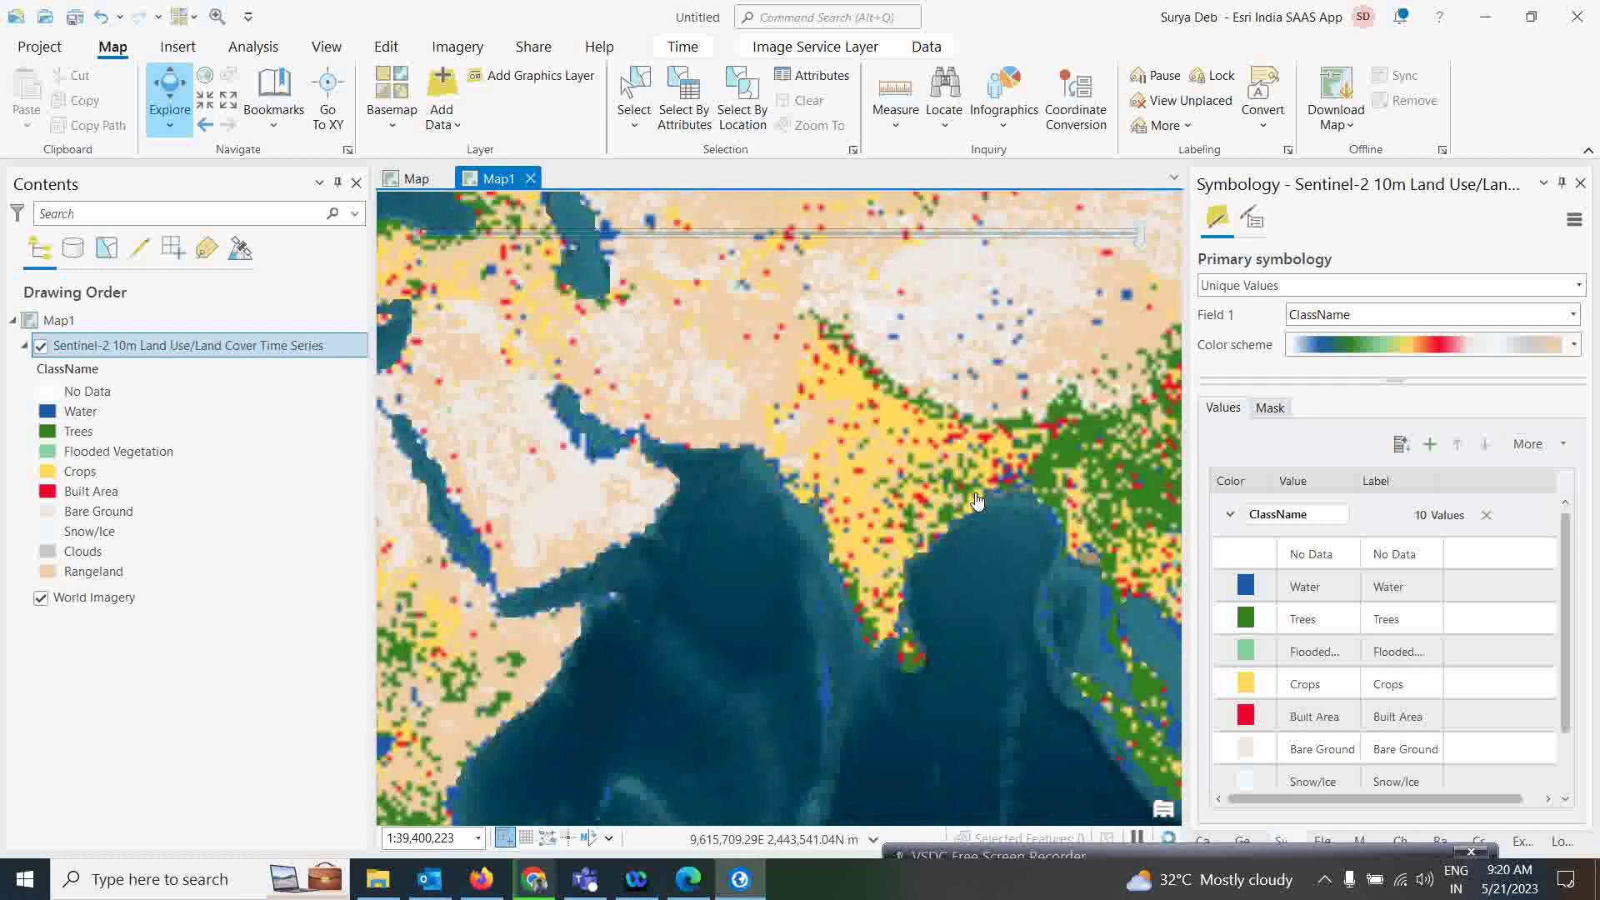
scroll(769, 556, up, 1)
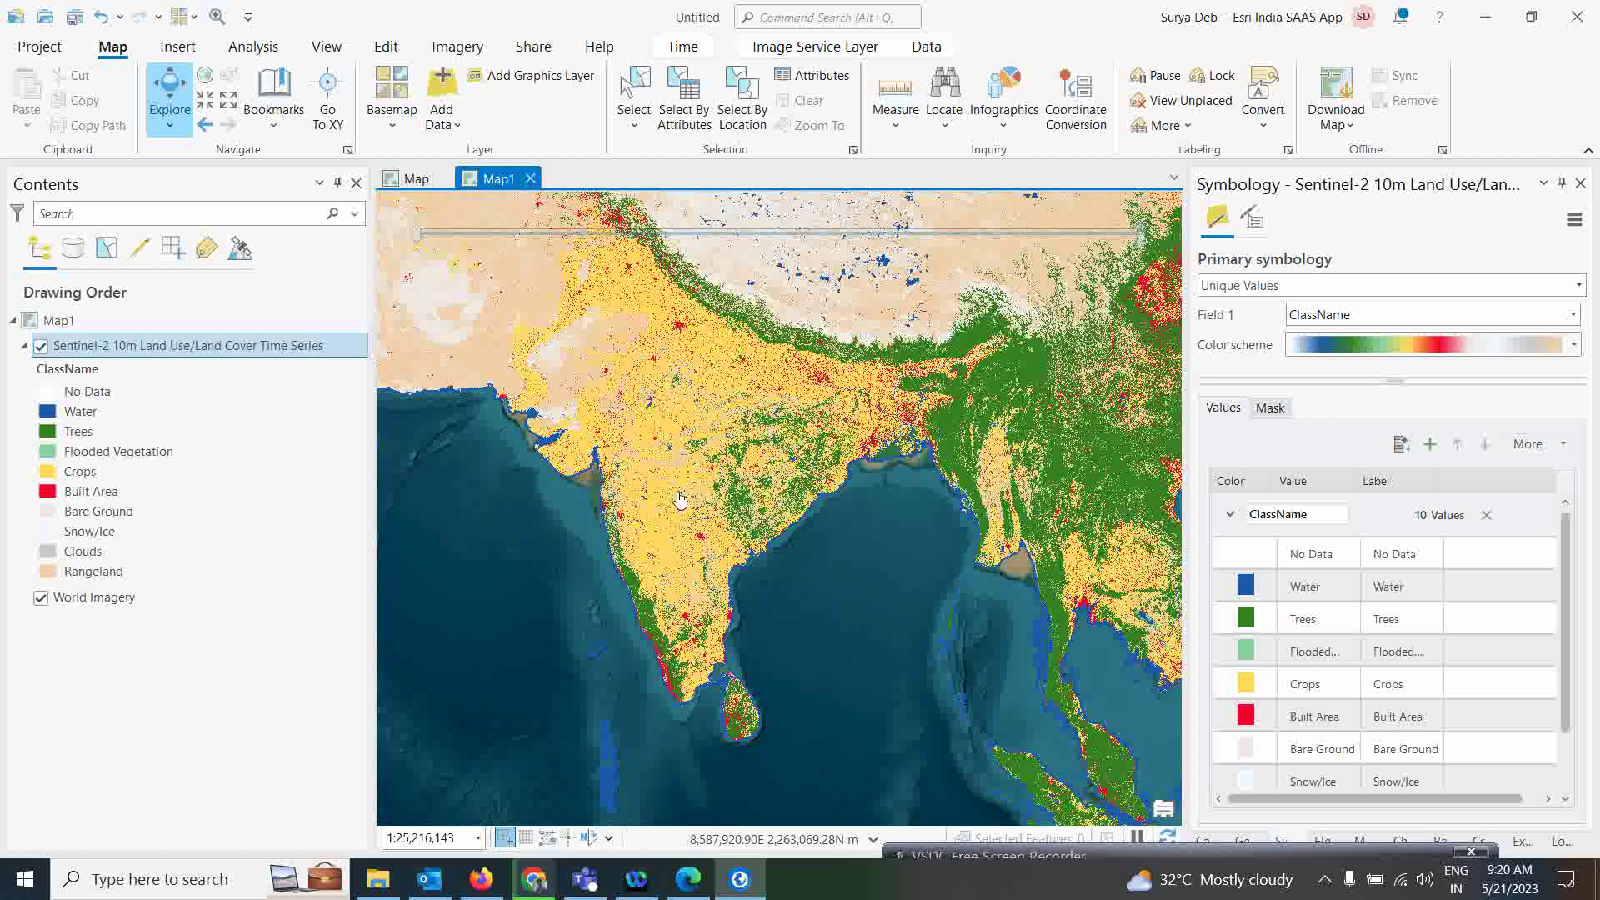
scroll(698, 533, up, 2)
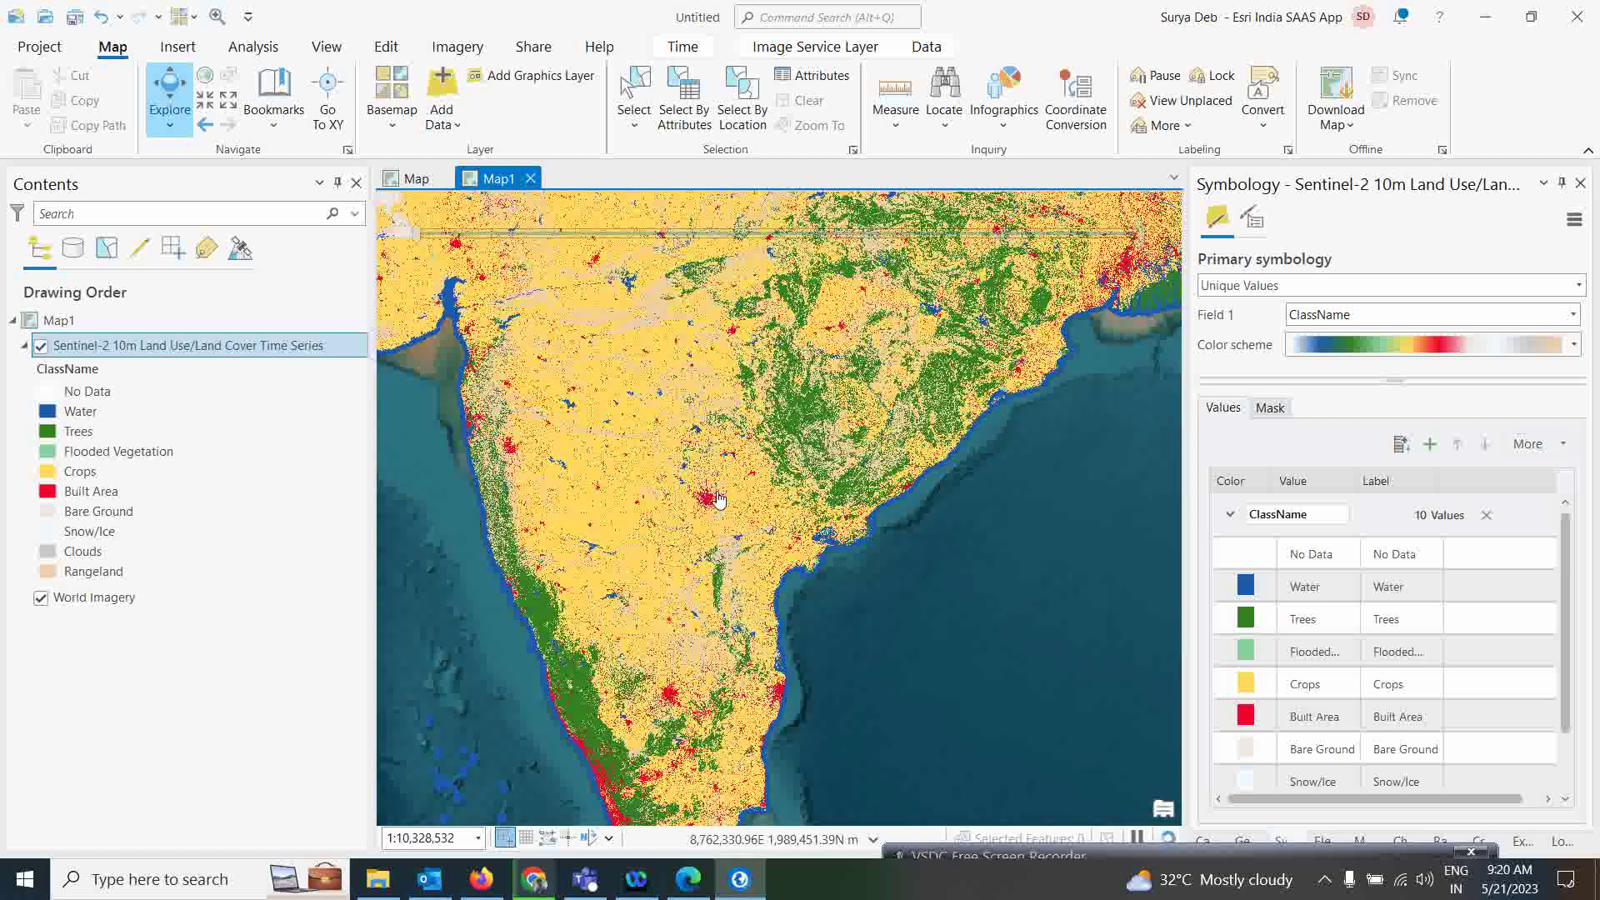
click(408, 179)
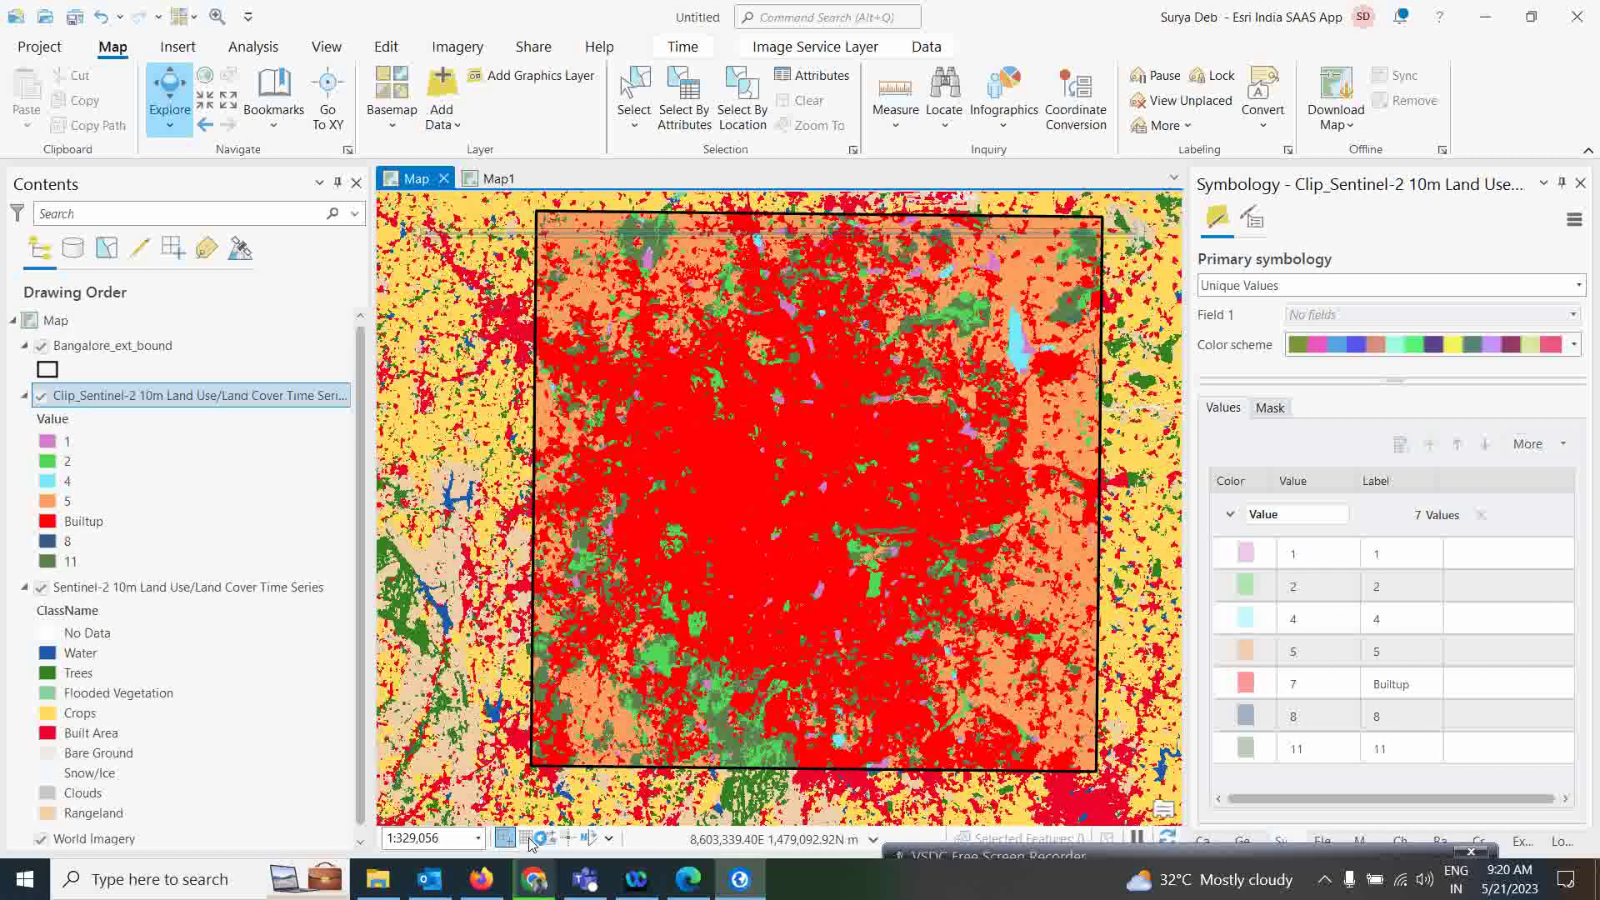
click(535, 879)
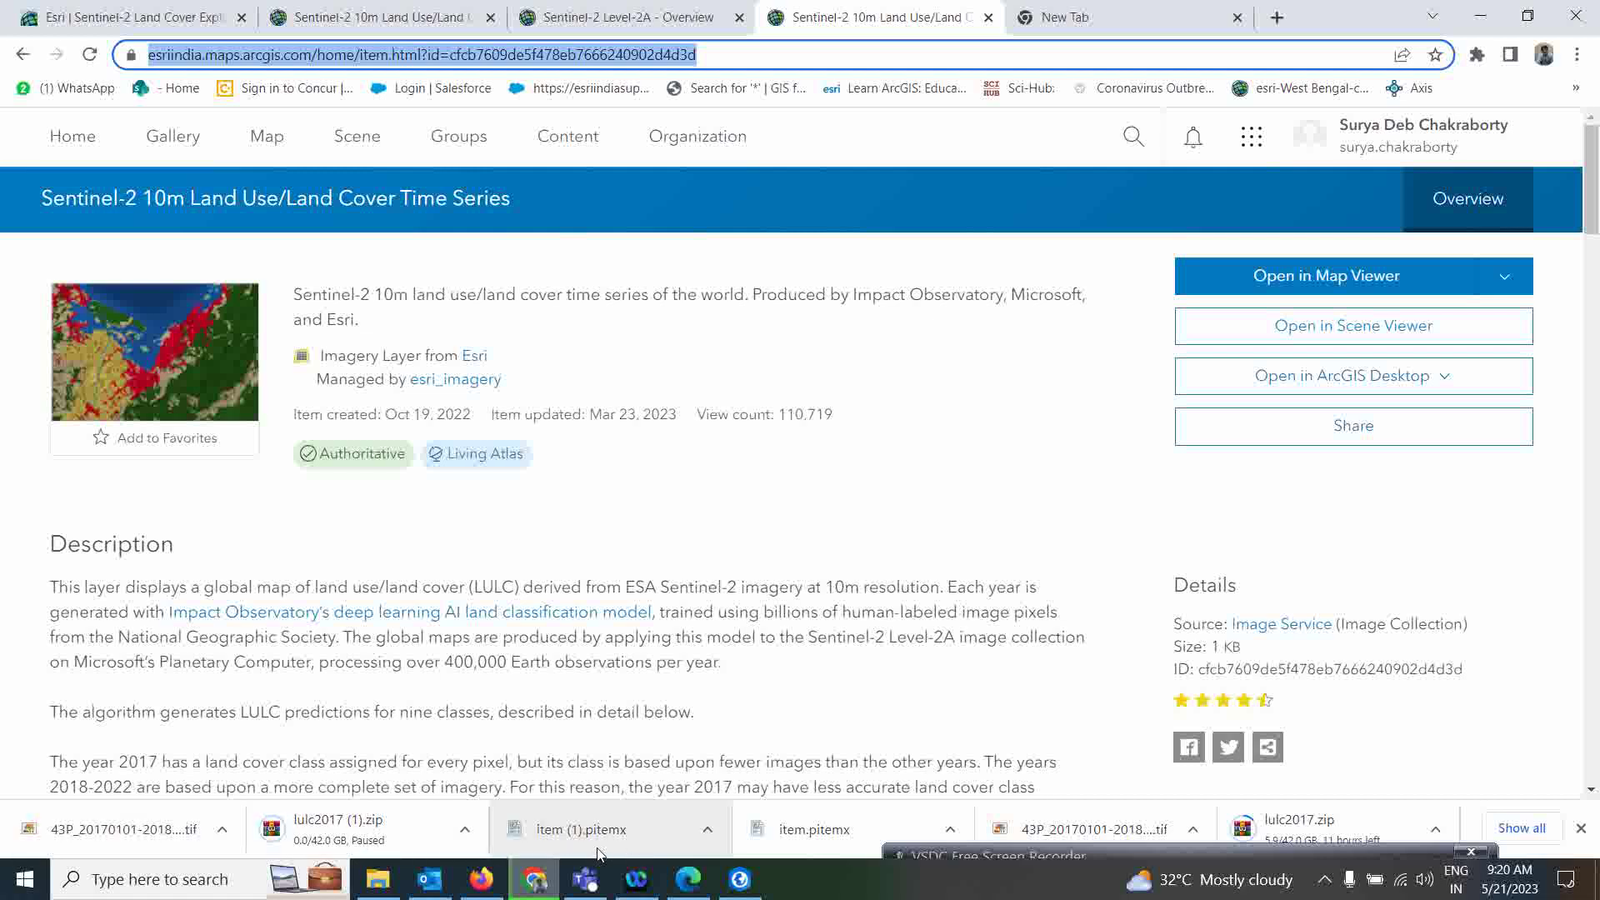
click(1481, 16)
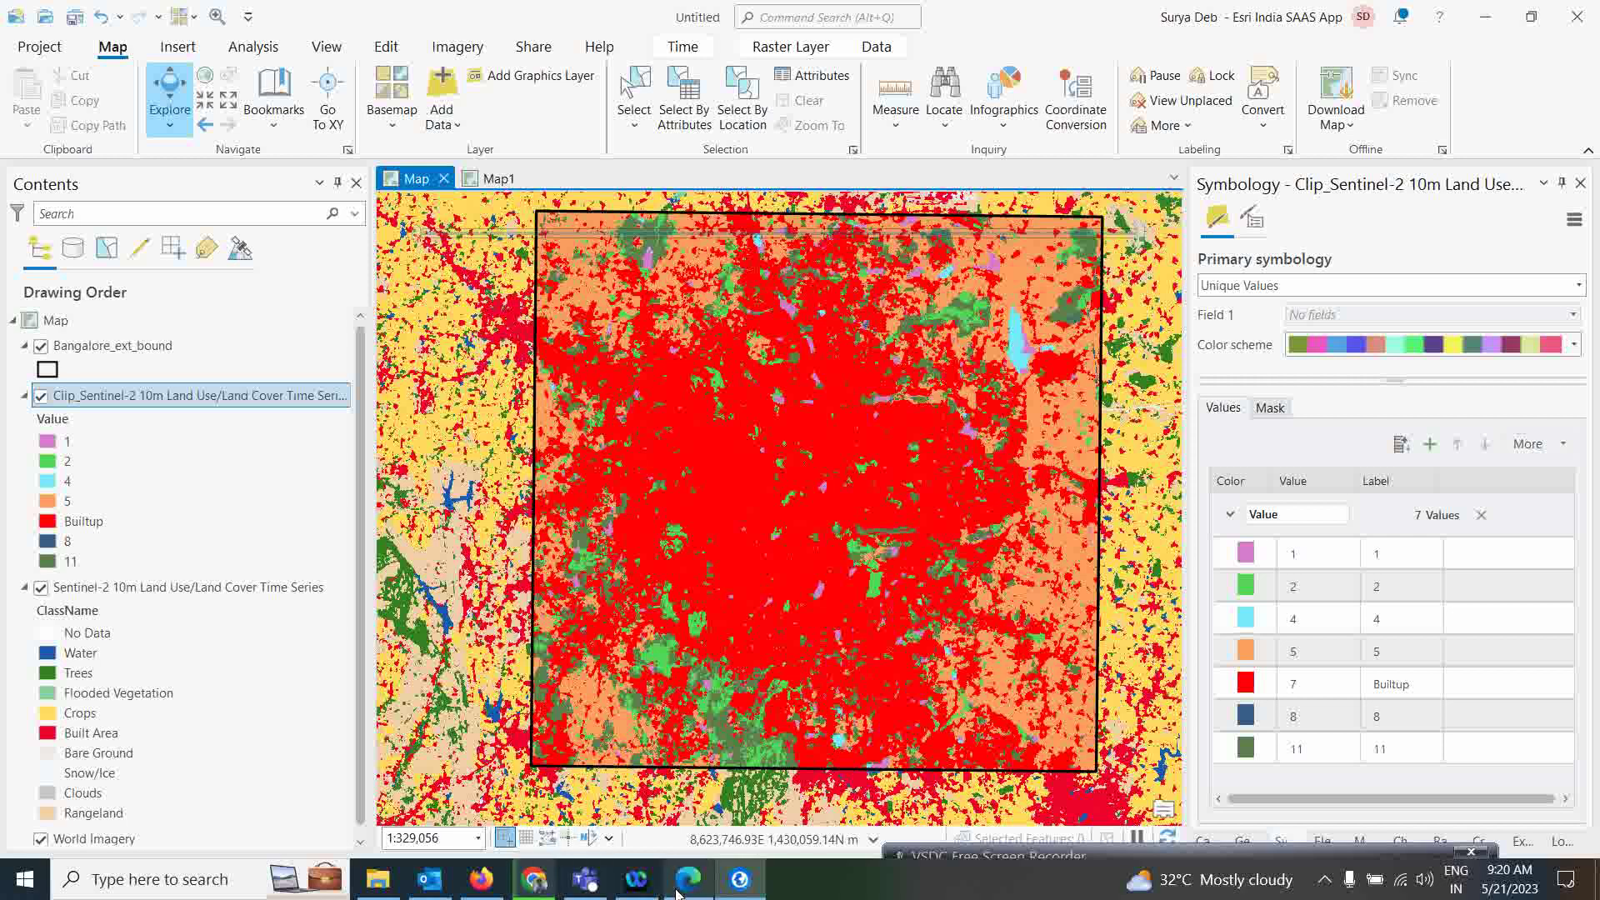
click(214, 889)
text(v)
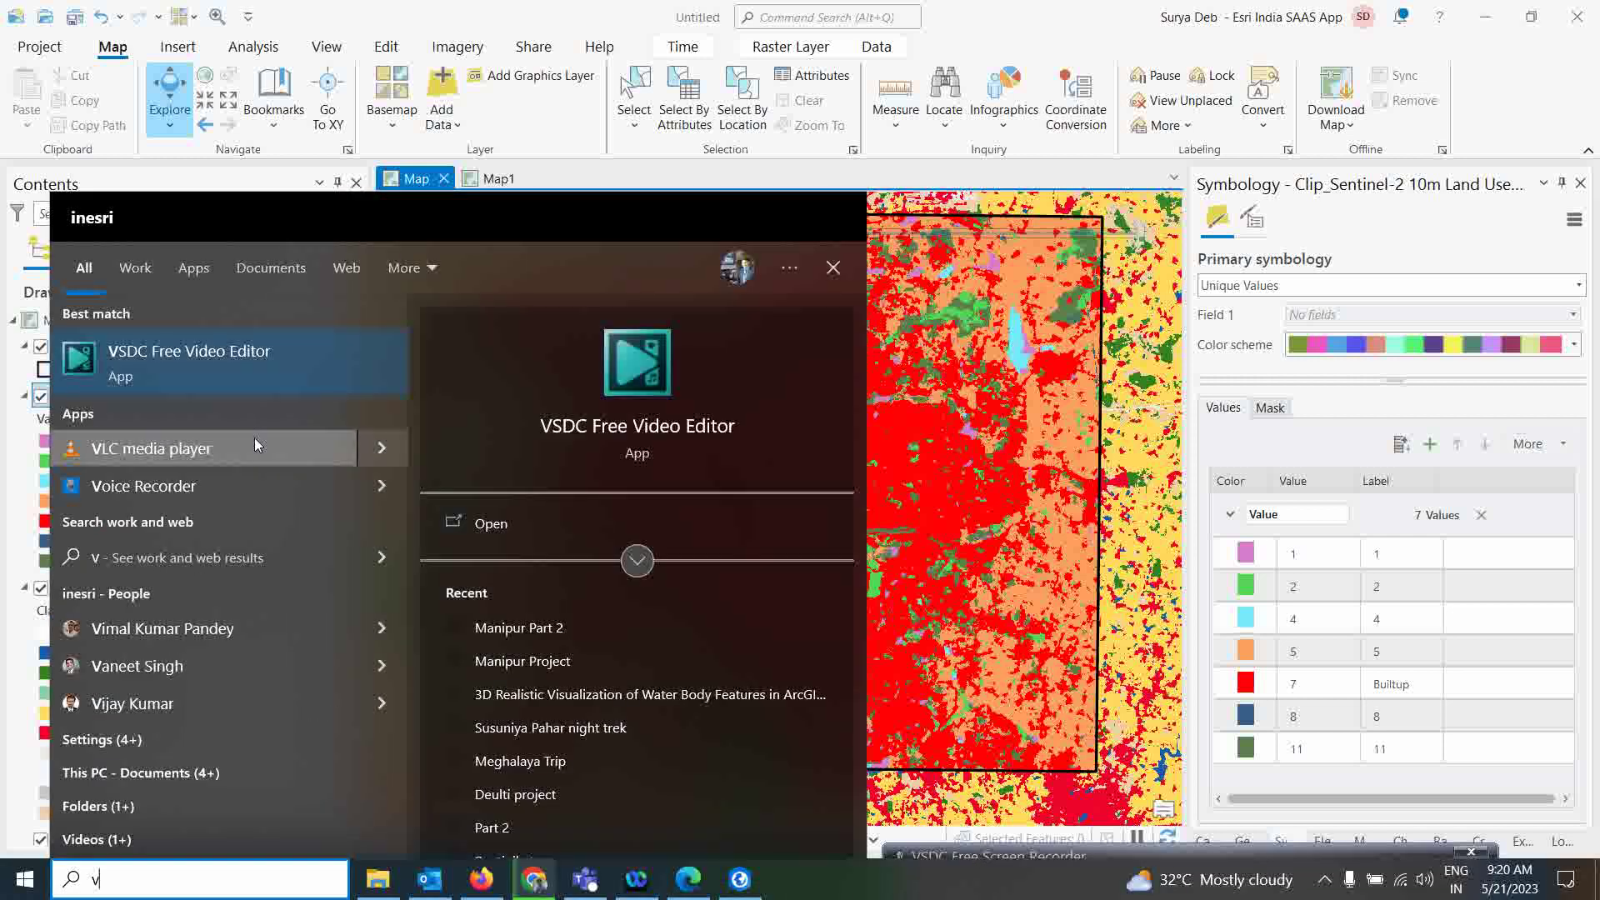
click(901, 849)
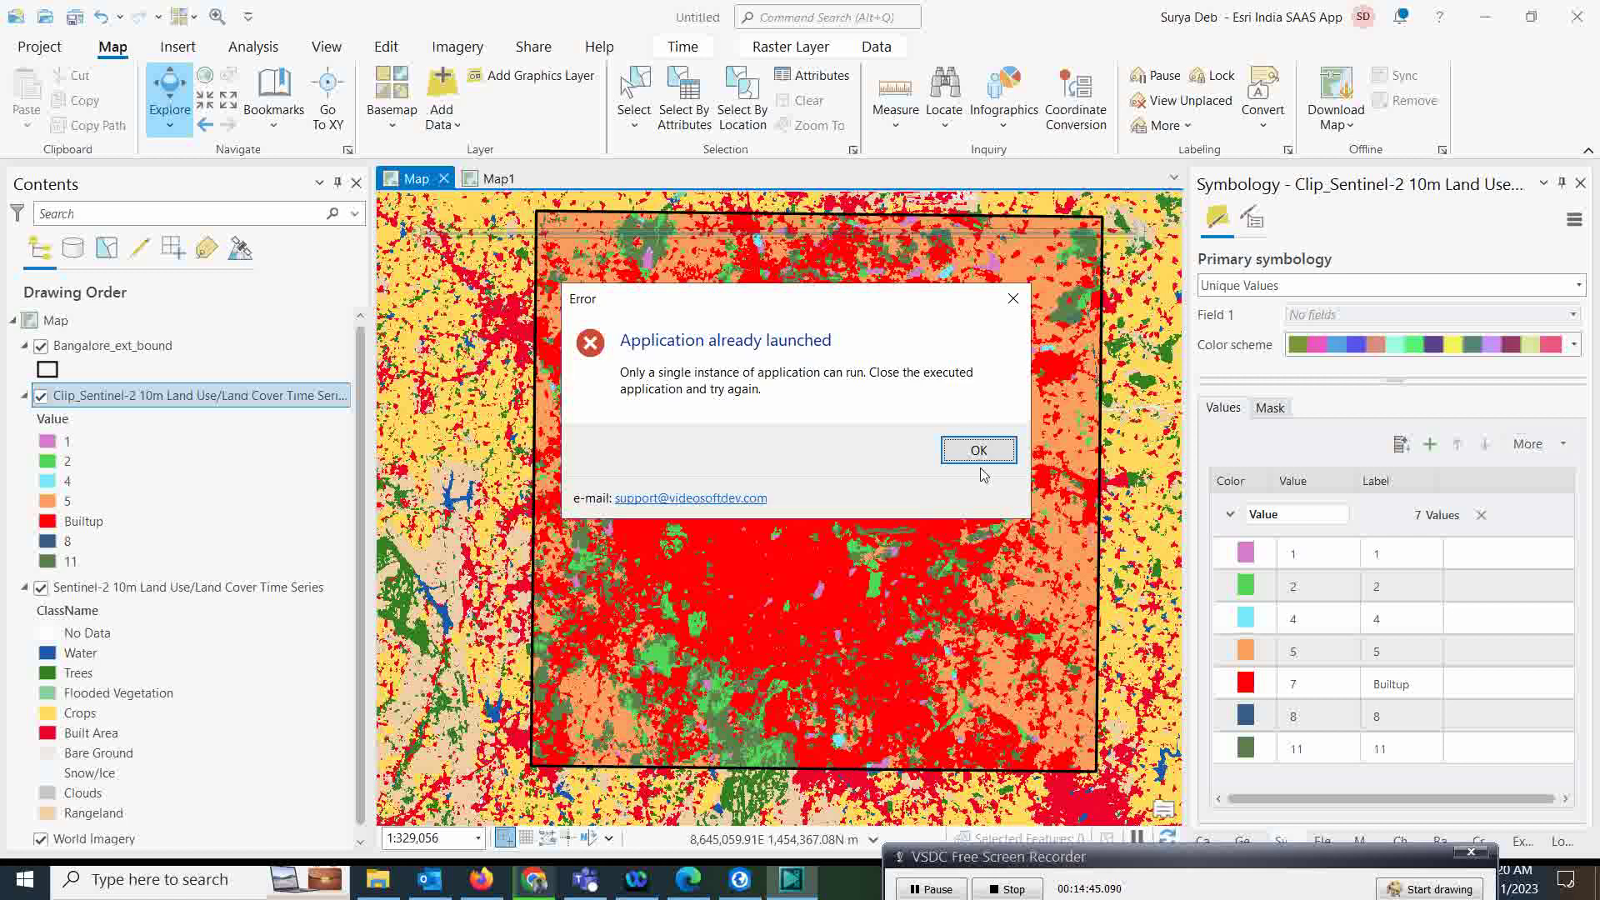
click(978, 460)
drag(1121, 857, 1065, 854)
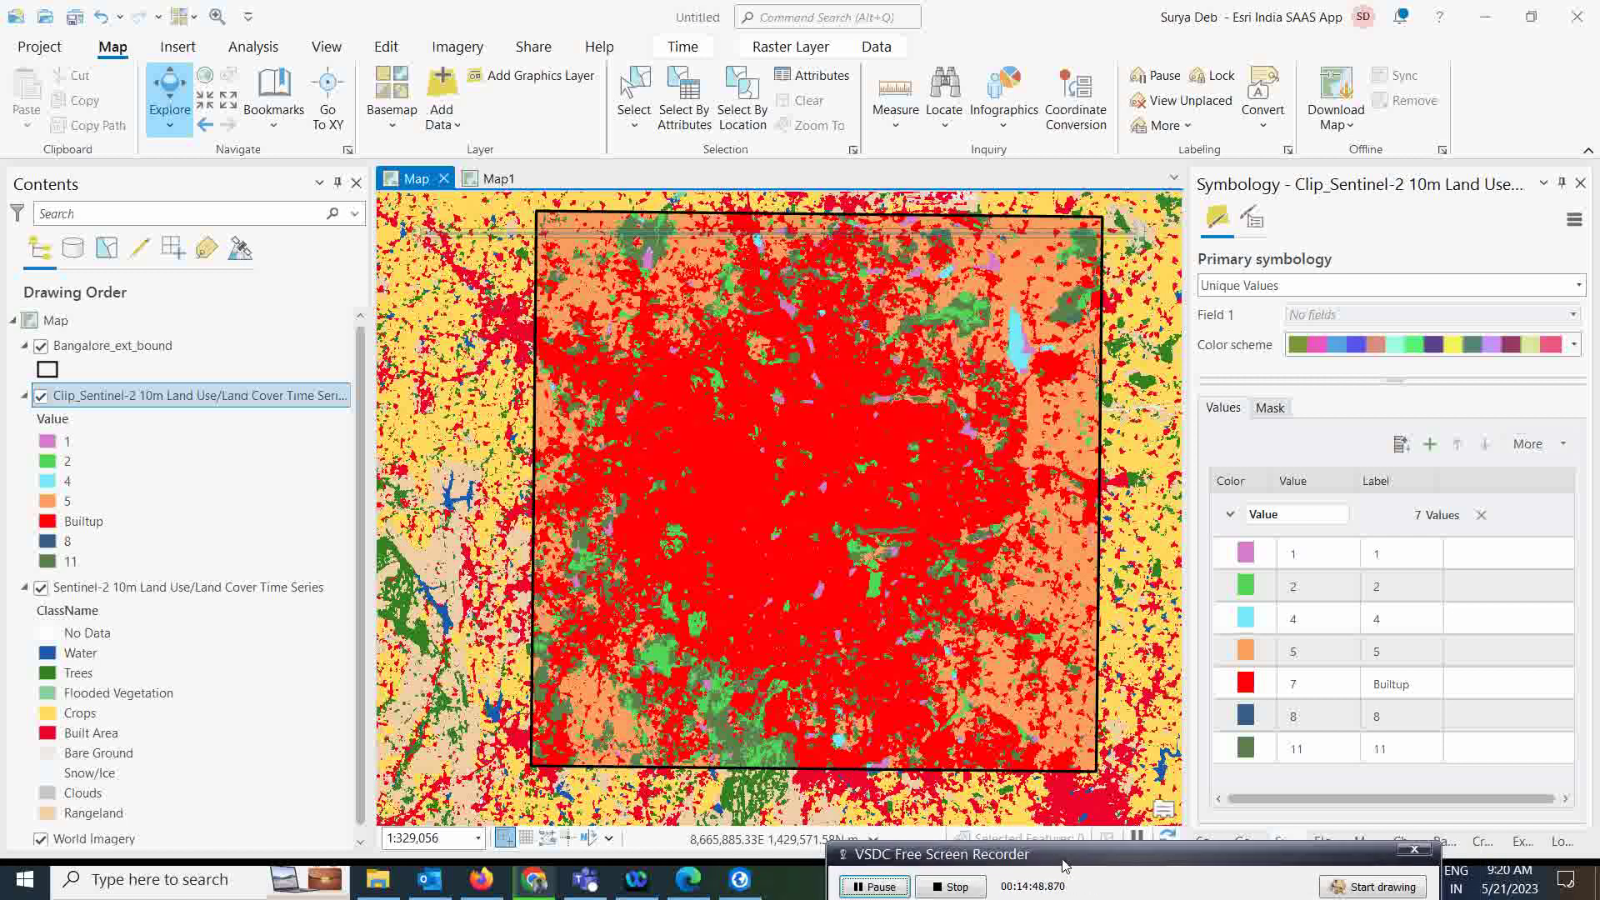
drag(1055, 850, 1055, 850)
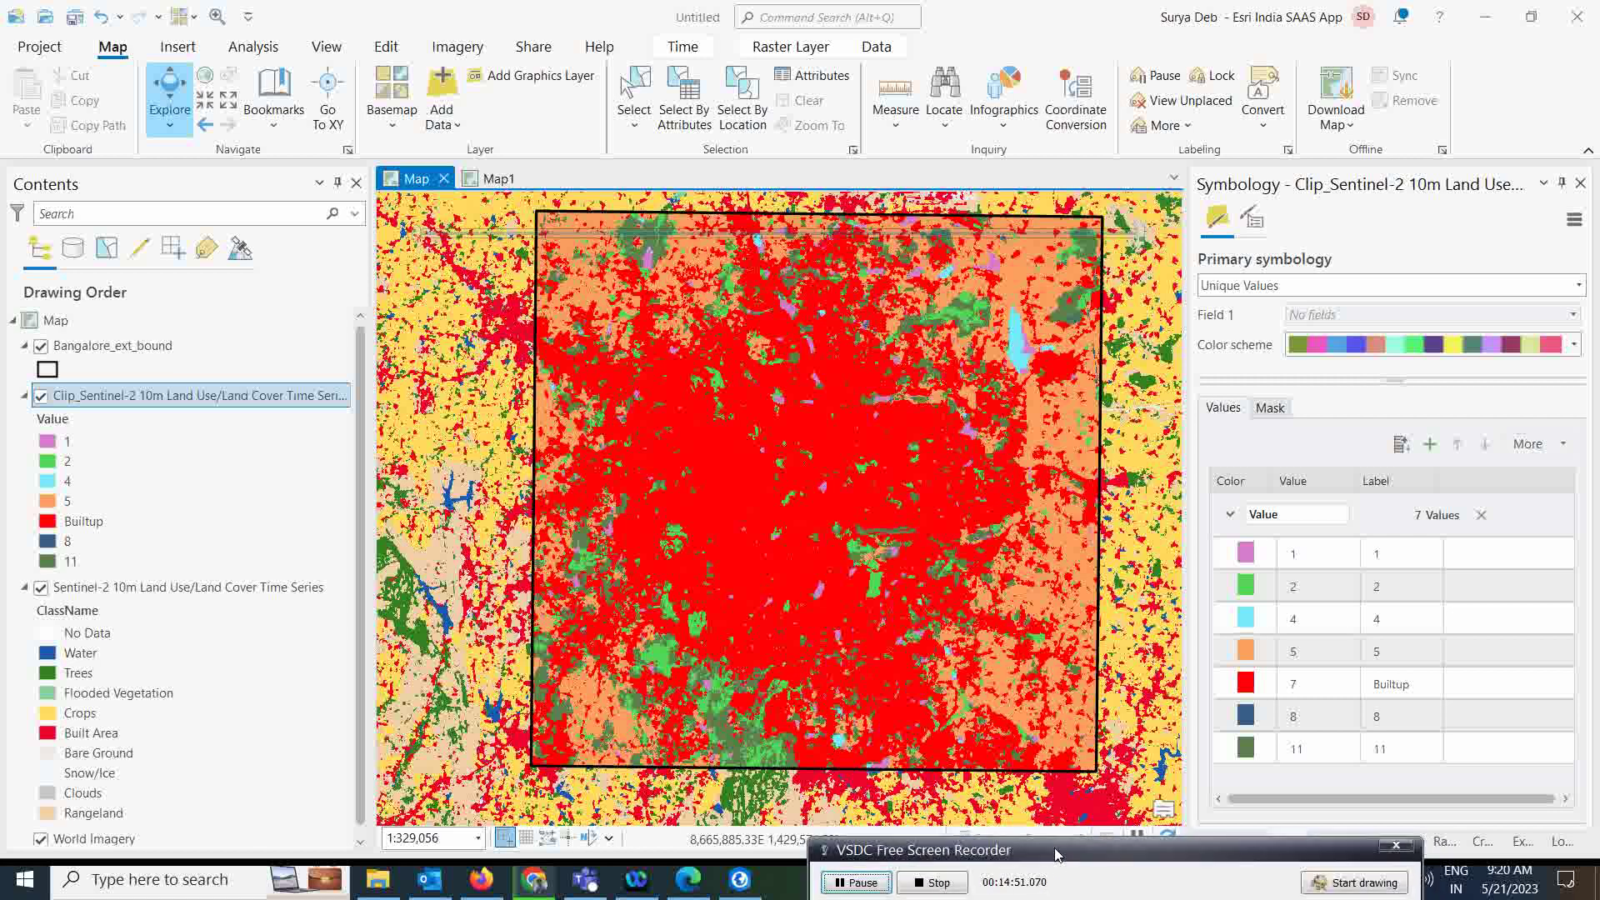